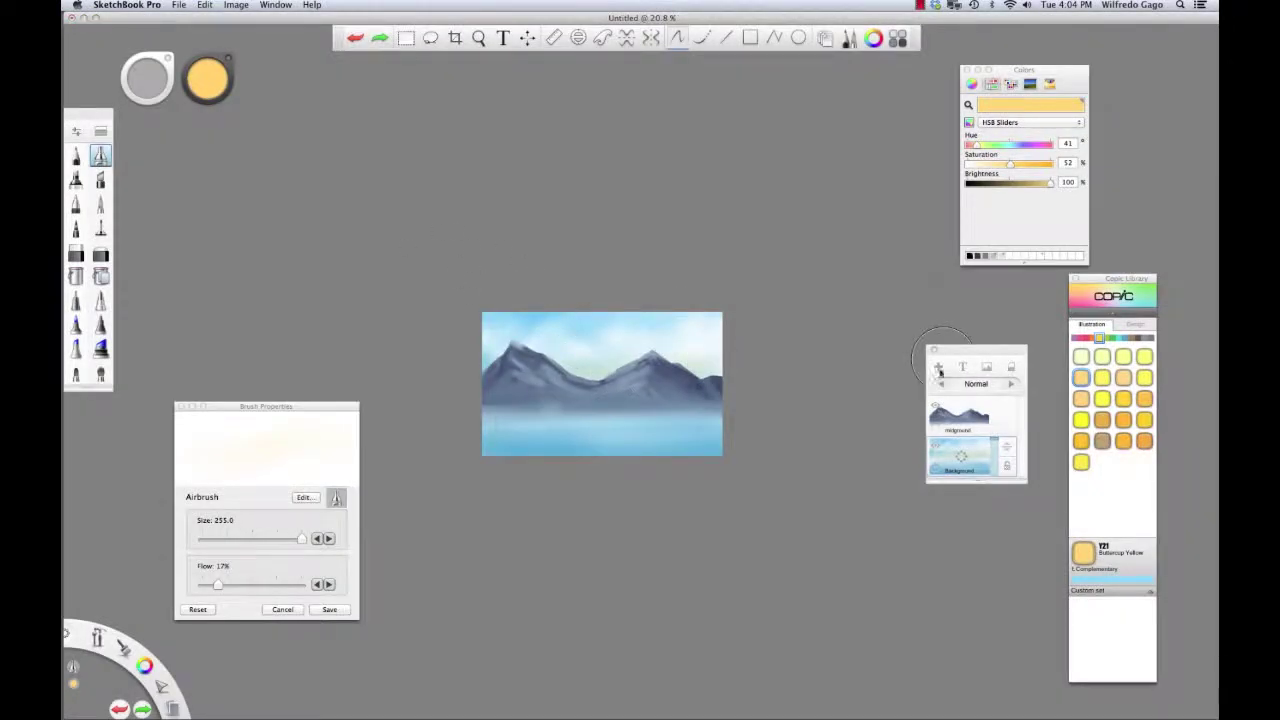
Add a new layer, place it above the mountain layer, and name it midground trees
{"action": "left_click", "coordinate": [938, 366]}
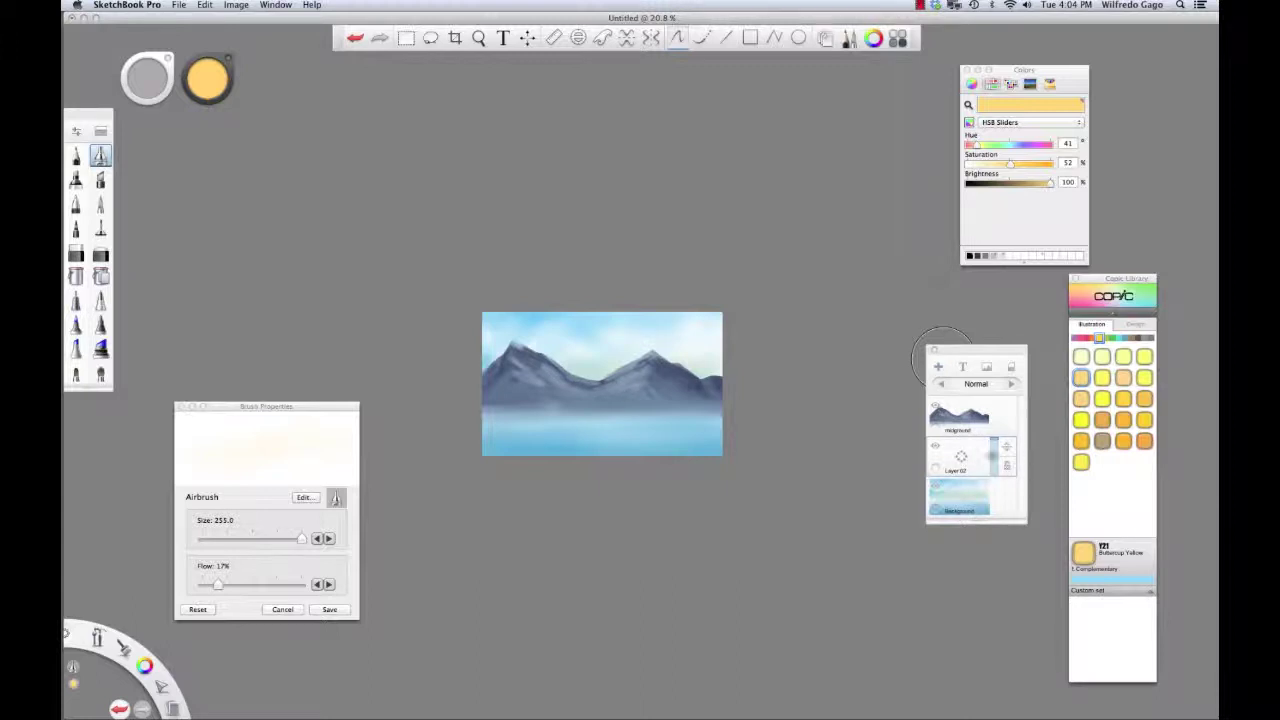
{"action": "left_click_drag", "start_coordinate": [1002, 454], "coordinate": [1009, 390]}
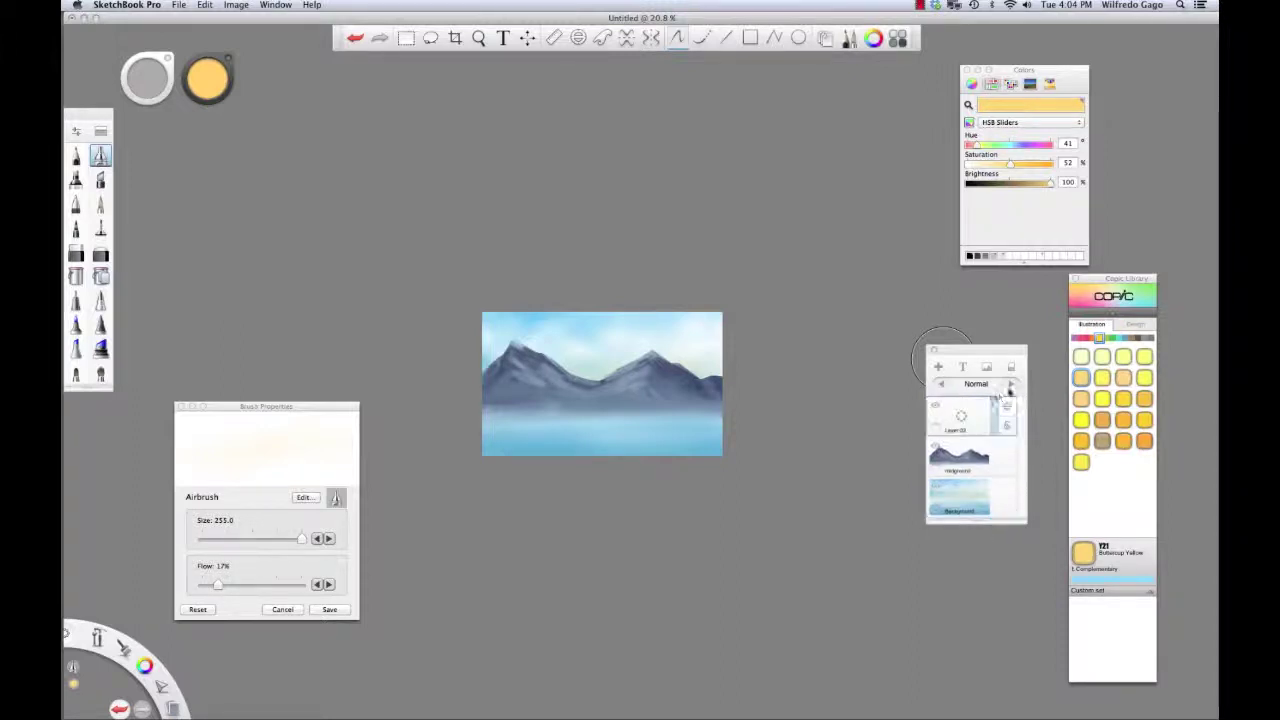
{"action": "left_click", "coordinate": [962, 418]}
{"action": "left_click", "coordinate": [998, 412]}
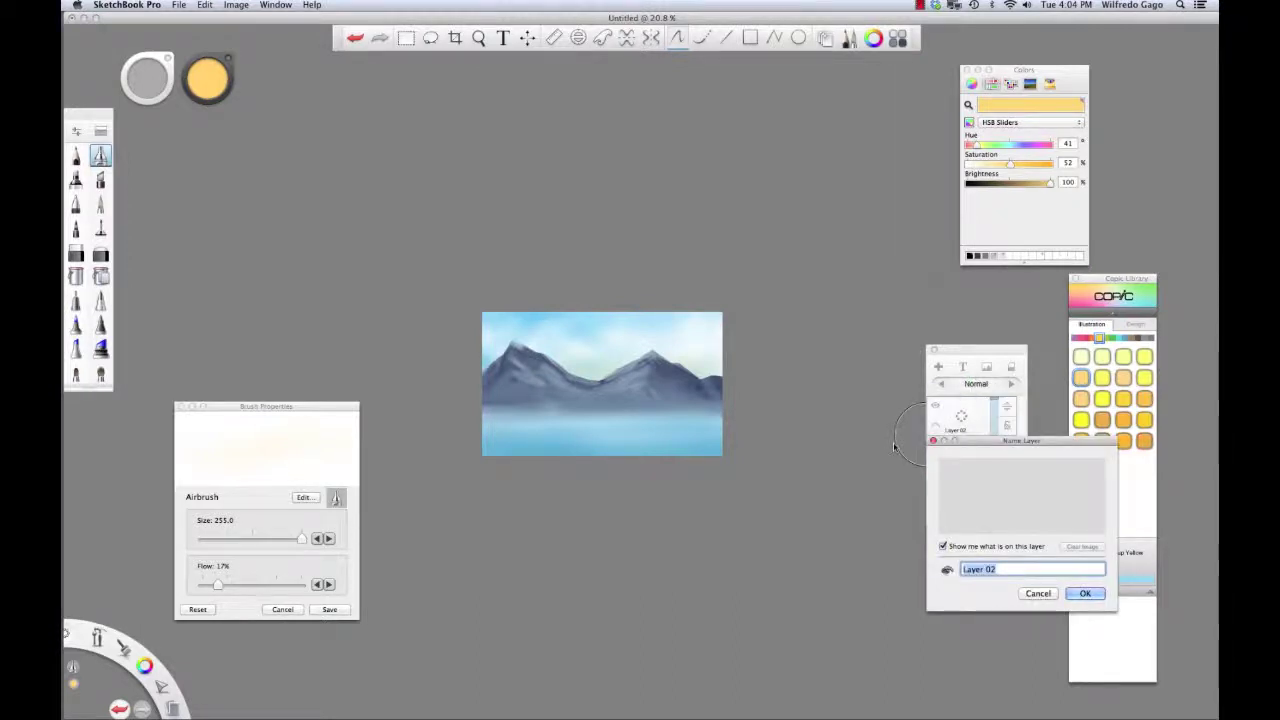
{"action": "type", "text": "midgrou"}
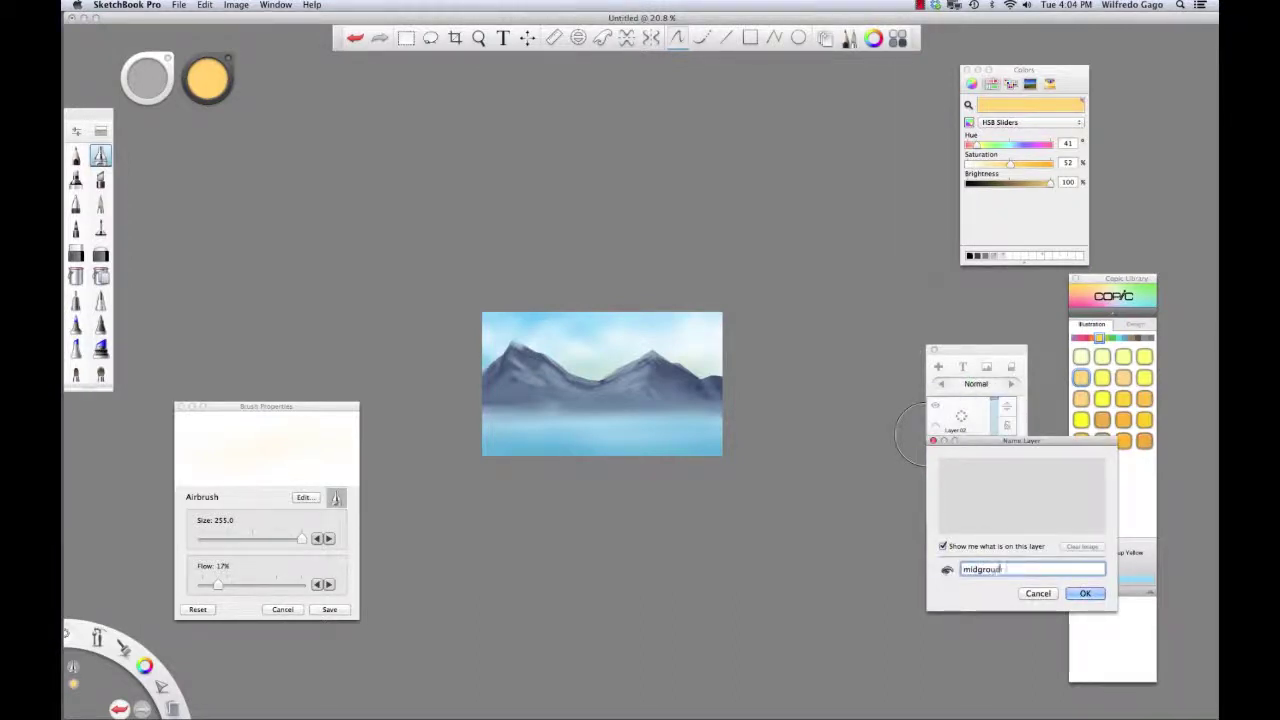
{"action": "type", "text": "dn"}
{"action": "key", "text": "BackSpace"}
{"action": "key", "text": "BackSpace"}
{"action": "type", "text": "nd trees"}
{"action": "key", "text": "Return"}
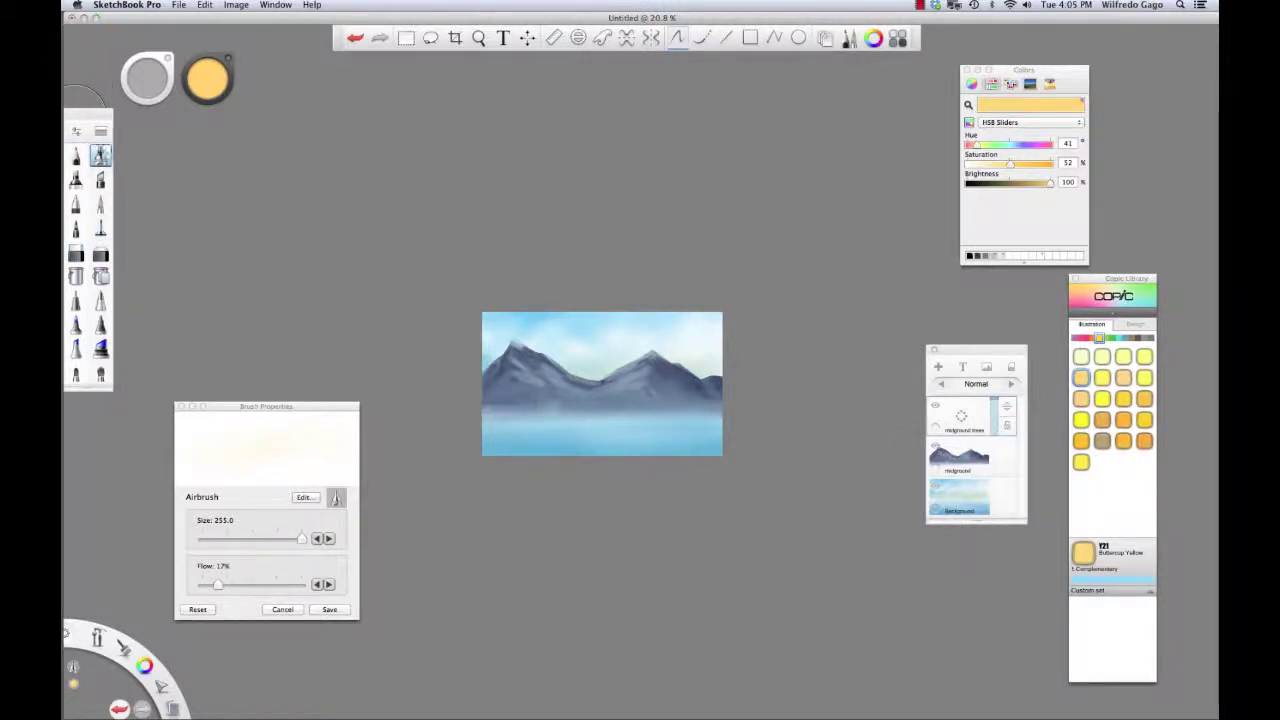
Choose Brush 1 from the Texture set and turn a sampled mountain colour into dark green: hue 165, saturation 40%, brightness 28%
{"action": "left_click", "coordinate": [99, 136]}
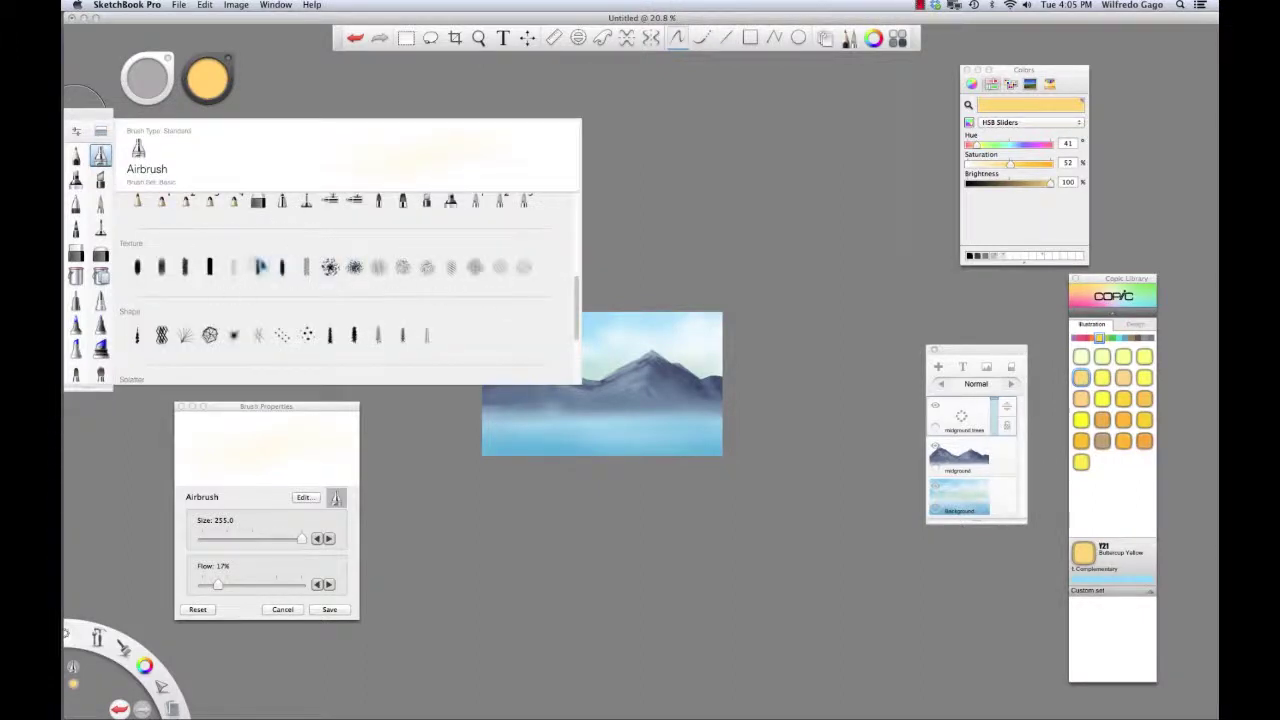
{"action": "left_click", "coordinate": [161, 267]}
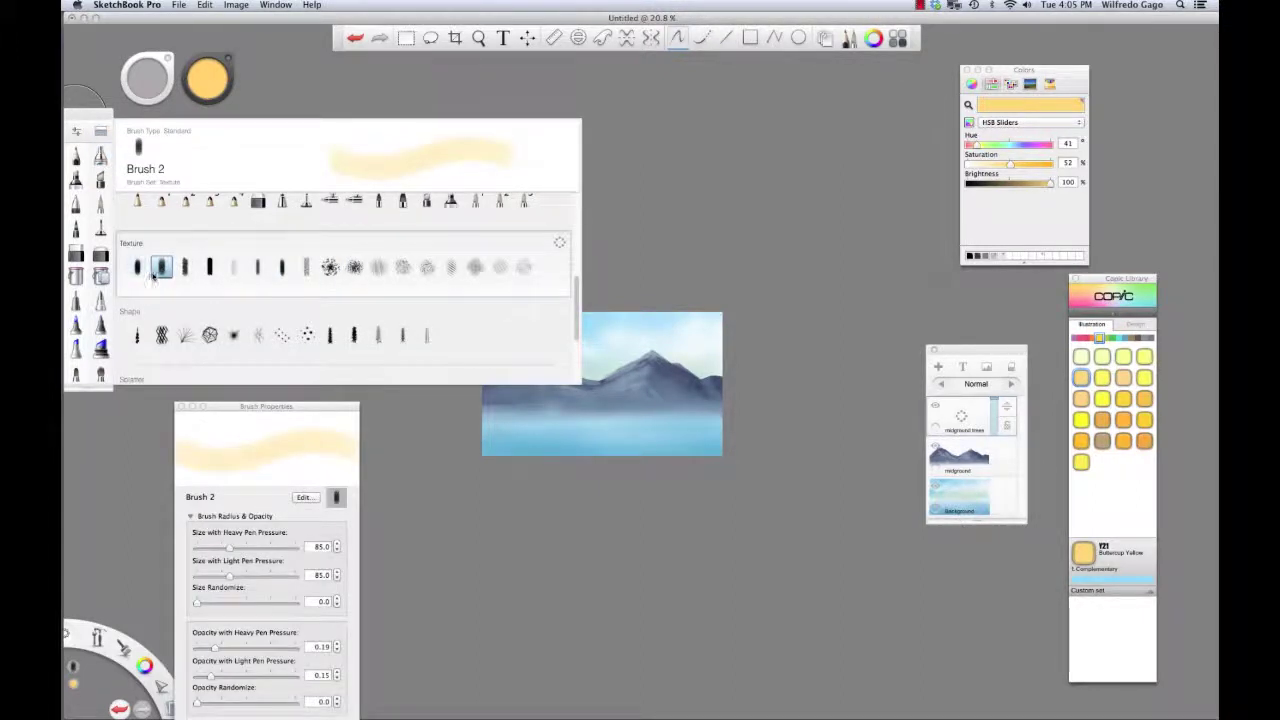
{"action": "left_click", "coordinate": [140, 270]}
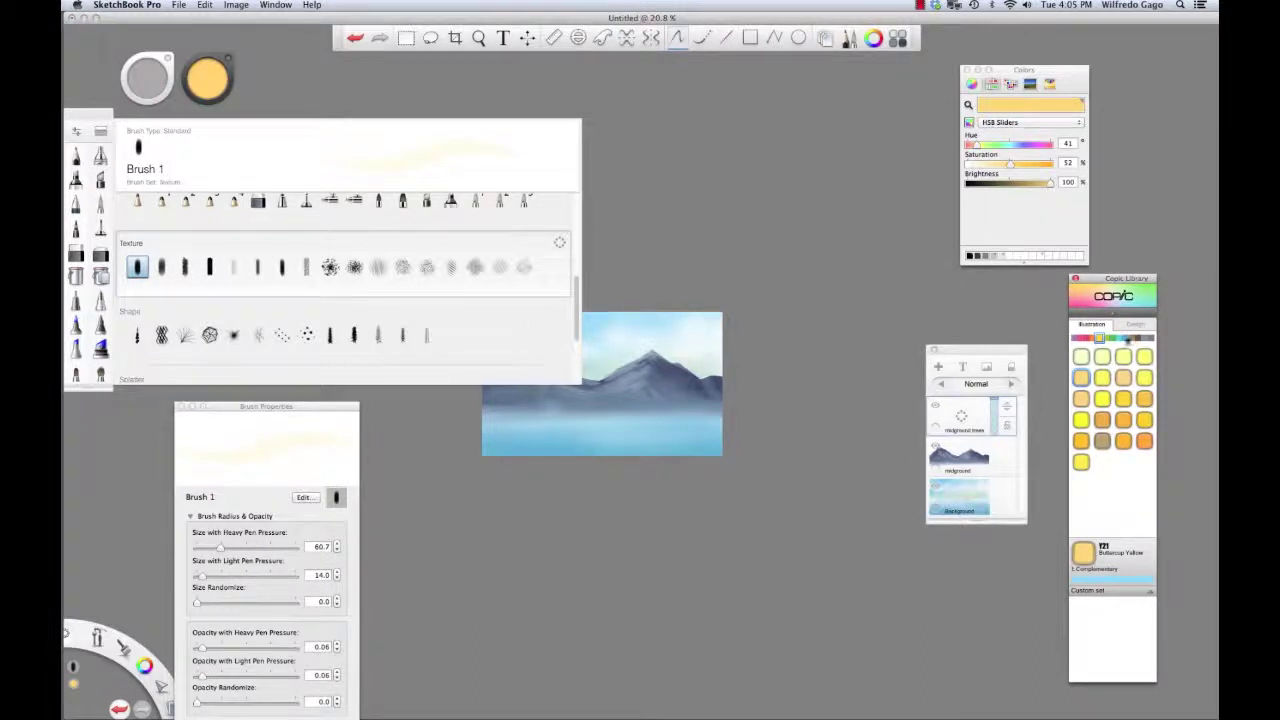
{"action": "left_click", "coordinate": [718, 386], "text": "alt"}
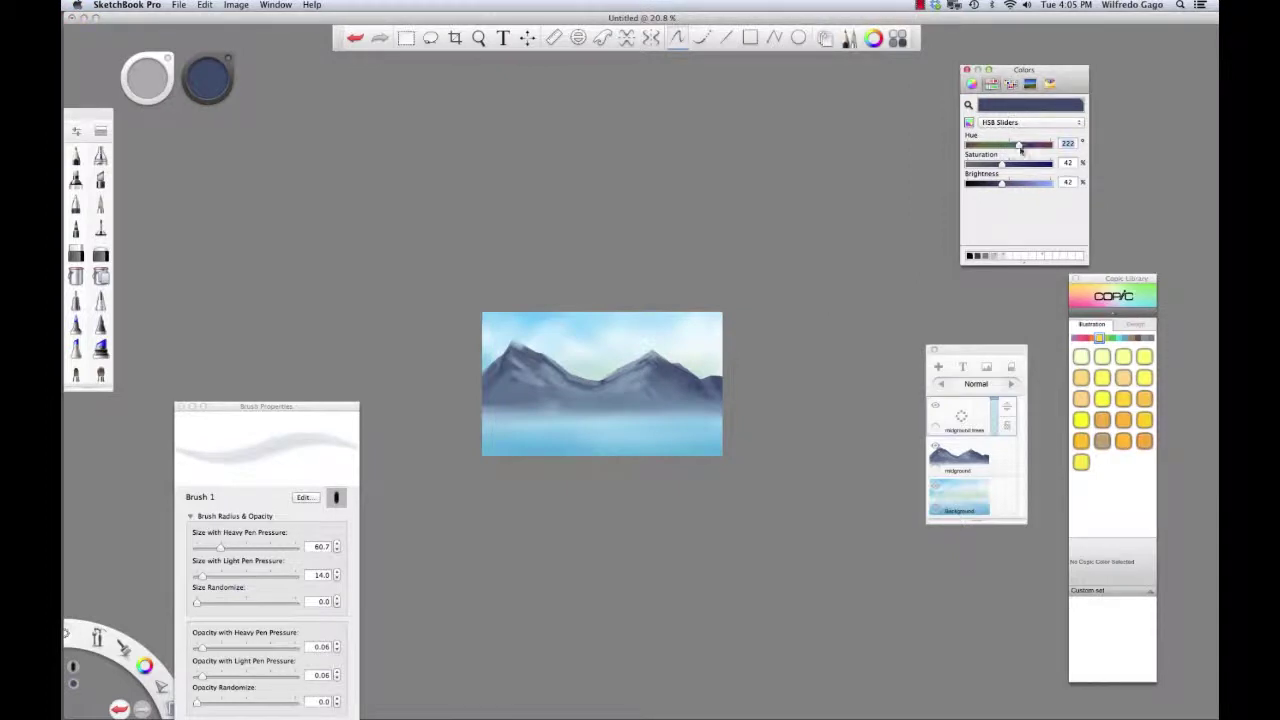
{"action": "left_click_drag", "start_coordinate": [1019, 145], "coordinate": [991, 185]}
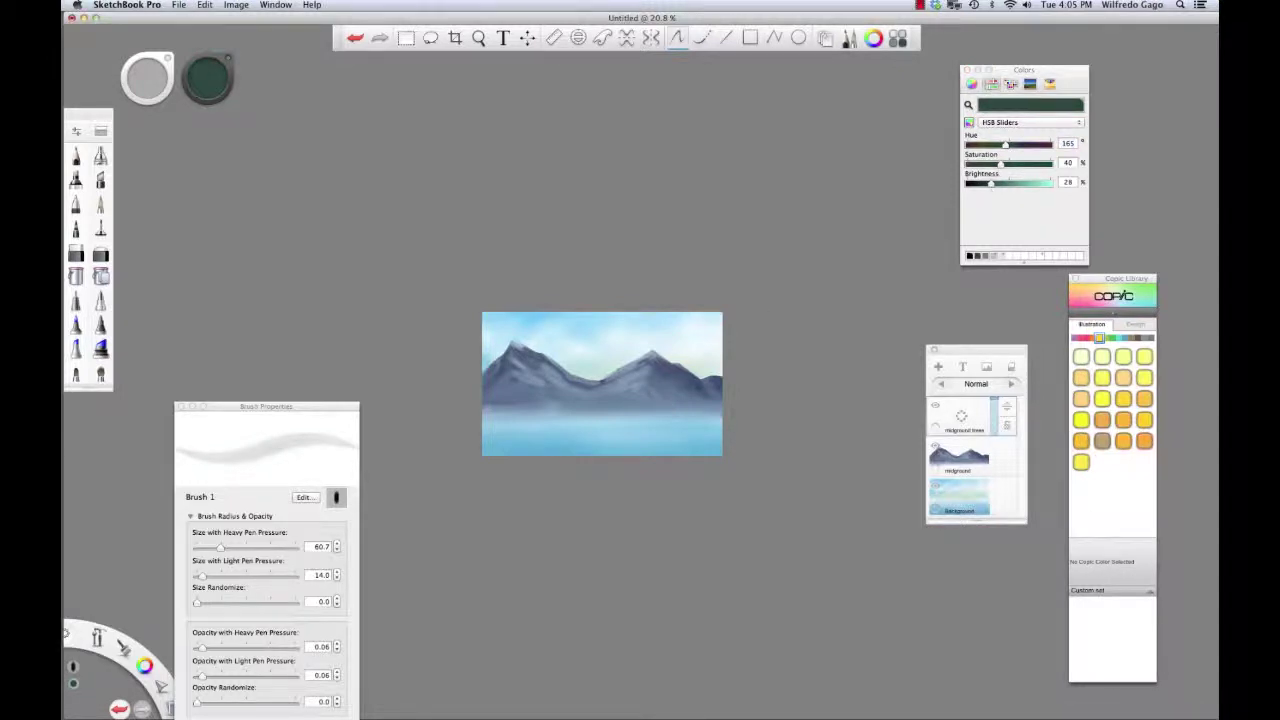
Paint a dark green shoreline band across the base of the mountains with Brush 1 enlarged to 90.7
{"action": "key", "text": "bracketright"}
{"action": "key", "text": "bracketright"}
{"action": "key", "text": "bracketright"}
{"action": "mouse_move", "coordinate": [708, 414]}
{"action": "left_mouse_down"}
{"action": "mouse_move", "coordinate": [485, 422]}
{"action": "mouse_move", "coordinate": [680, 407]}
{"action": "left_mouse_up"}
{"action": "key", "text": "super+z"}
{"action": "key", "text": "super+z"}
{"action": "key", "text": "super+z"}
{"action": "mouse_move", "coordinate": [680, 407]}
{"action": "left_mouse_down"}
{"action": "mouse_move", "coordinate": [457, 408]}
{"action": "mouse_move", "coordinate": [718, 405]}
{"action": "mouse_move", "coordinate": [496, 408]}
{"action": "mouse_move", "coordinate": [714, 410]}
{"action": "mouse_move", "coordinate": [685, 407]}
{"action": "left_mouse_up"}
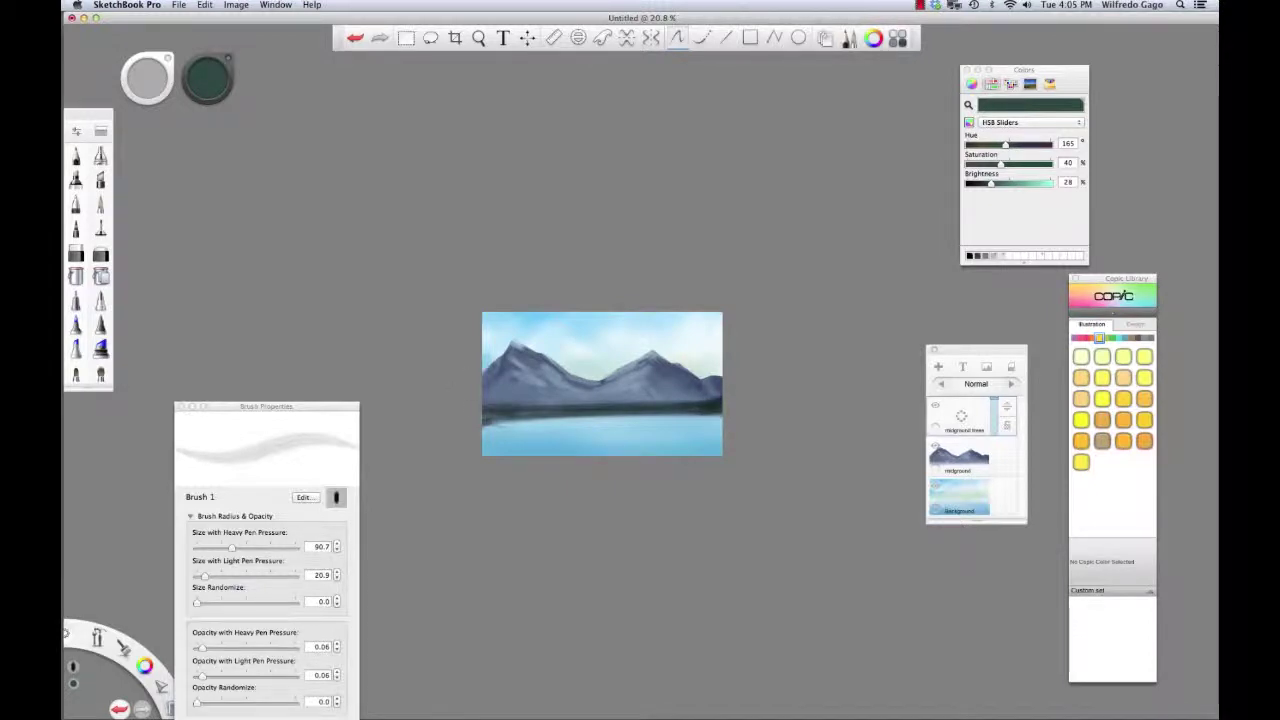
{"action": "left_click_drag", "start_coordinate": [545, 406], "coordinate": [476, 404]}
{"action": "left_click_drag", "start_coordinate": [578, 405], "coordinate": [682, 405]}
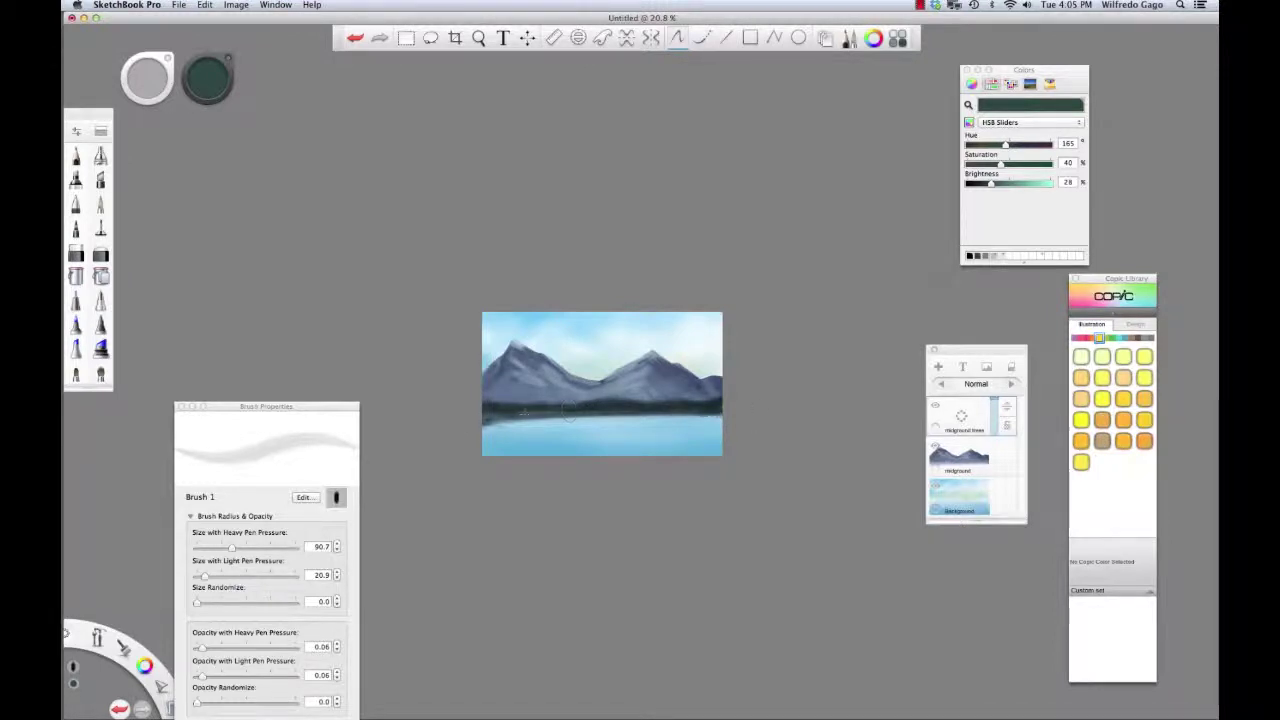
{"action": "left_click_drag", "start_coordinate": [580, 418], "coordinate": [497, 421]}
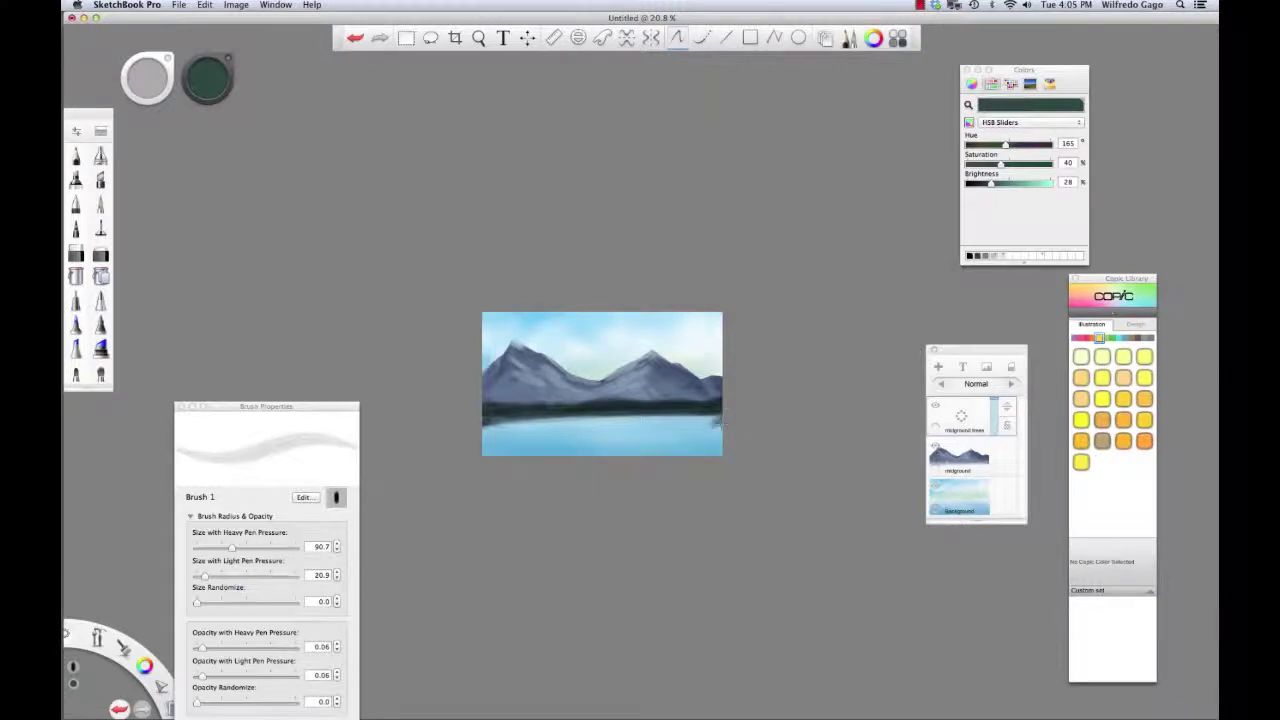
Paint a small dark spit of land into the lake at the canvas's right edge and touch up the left shore
{"action": "mouse_move", "coordinate": [718, 424]}
{"action": "left_mouse_down"}
{"action": "mouse_move", "coordinate": [692, 430]}
{"action": "mouse_move", "coordinate": [720, 428]}
{"action": "mouse_move", "coordinate": [706, 428]}
{"action": "left_mouse_up"}
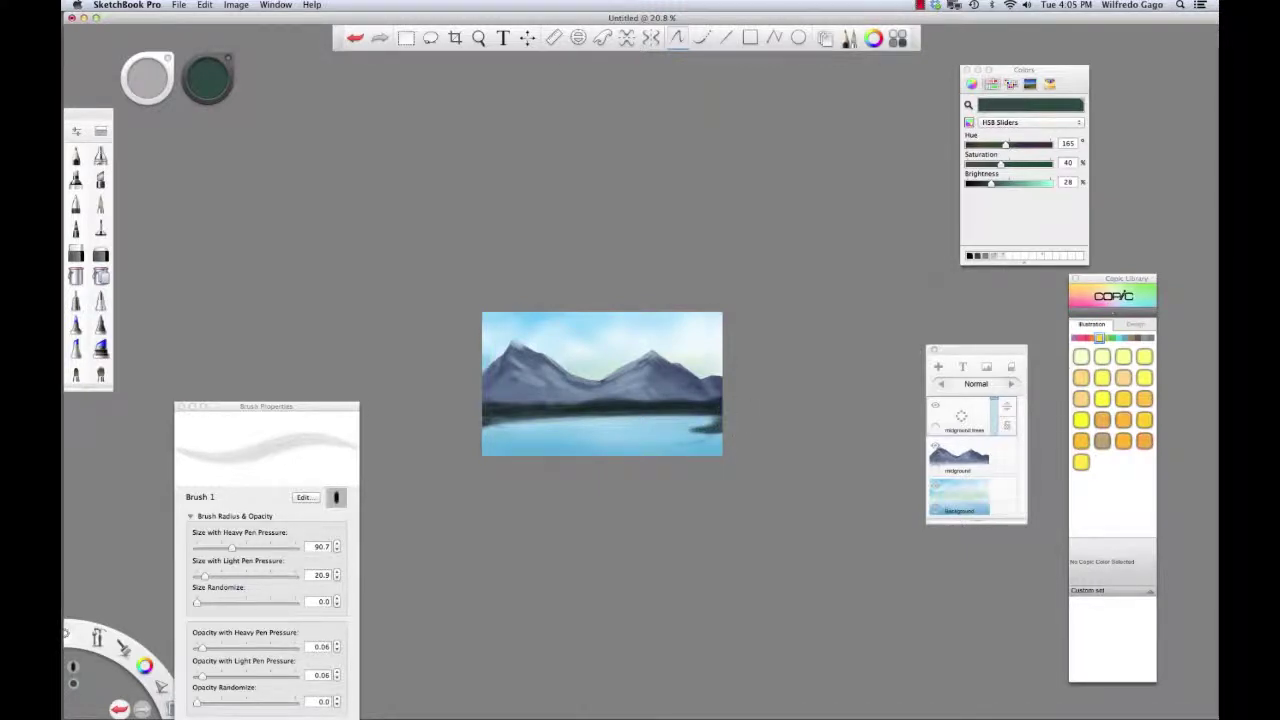
{"action": "key", "text": "super+z"}
{"action": "left_click_drag", "start_coordinate": [502, 408], "coordinate": [488, 410]}
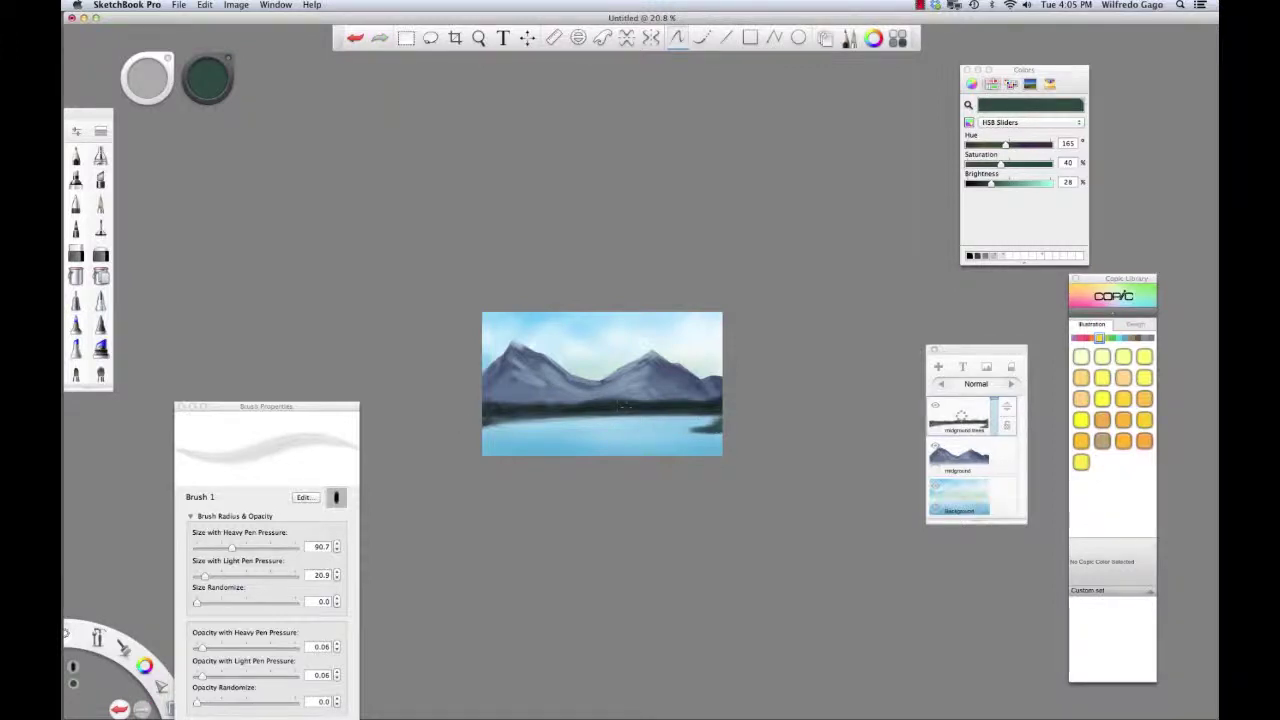
Paint small treetop strokes along the upper edge of the dark shoreline with Brush 1 reduced to about 50.7
{"action": "key", "text": "["}
{"action": "key", "text": "["}
{"action": "key", "text": "["}
{"action": "key", "text": "["}
{"action": "key", "text": "["}
{"action": "key", "text": "["}
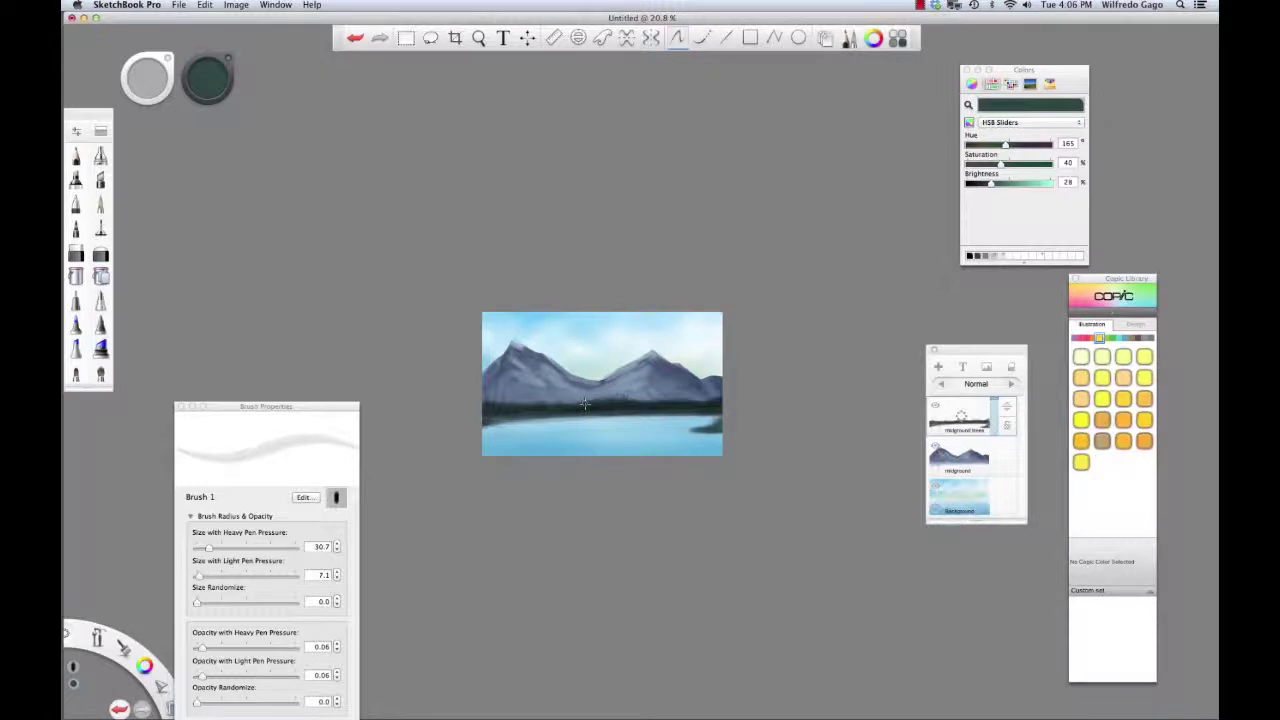
{"action": "key", "text": "bracketright"}
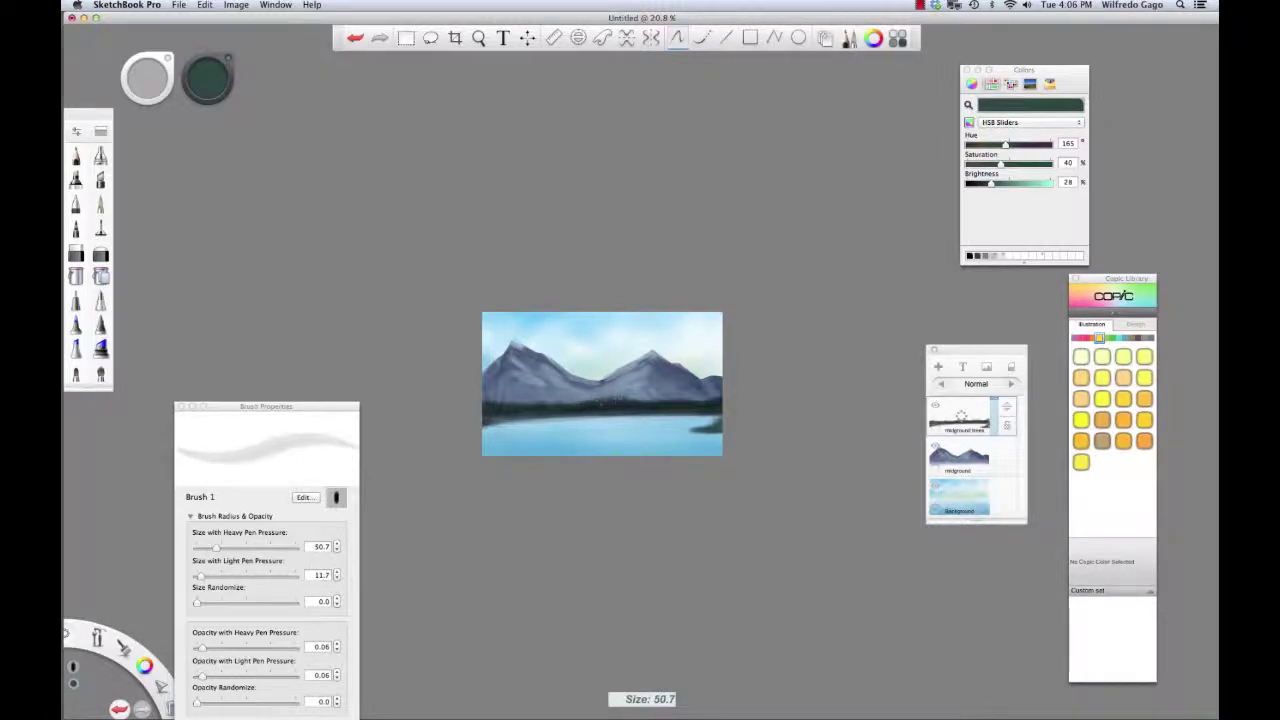
{"action": "left_click_drag", "start_coordinate": [607, 400], "coordinate": [608, 396]}
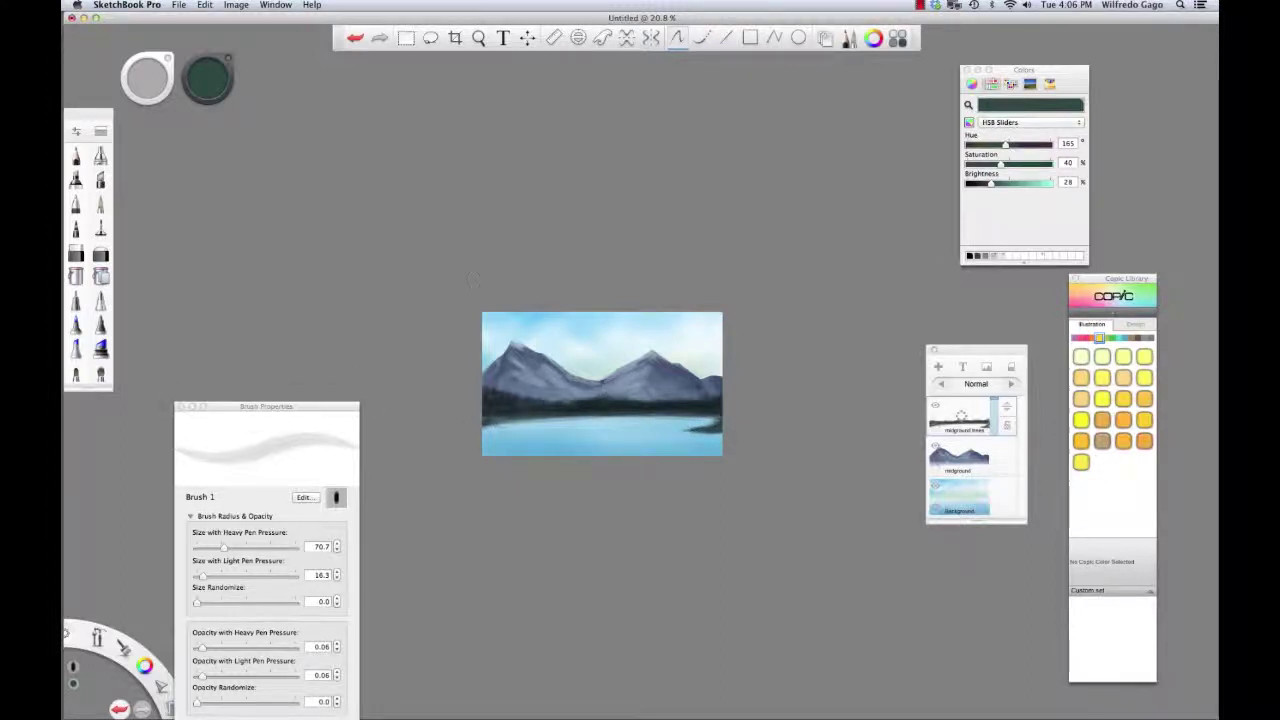
Choose the Camo brush from the Texture brush set
{"action": "left_click", "coordinate": [100, 131]}
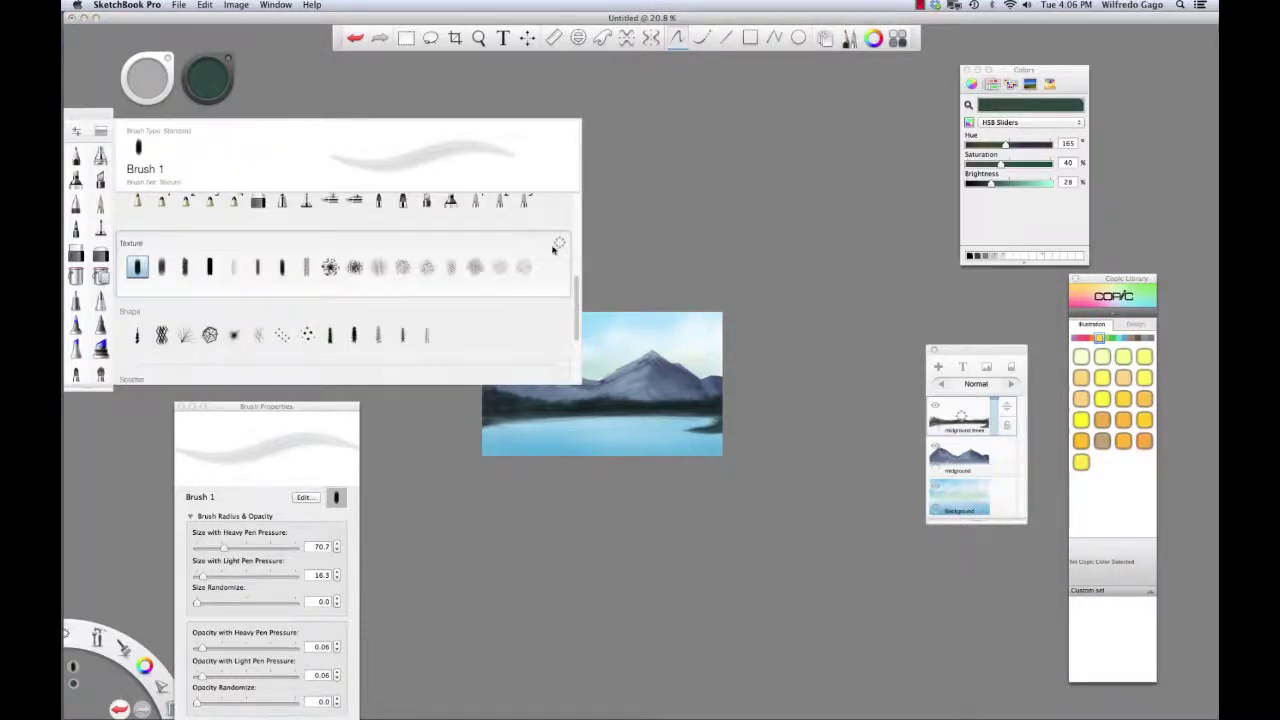
{"action": "scroll", "coordinate": [577, 294], "scroll_direction": "up", "scroll_amount": 2}
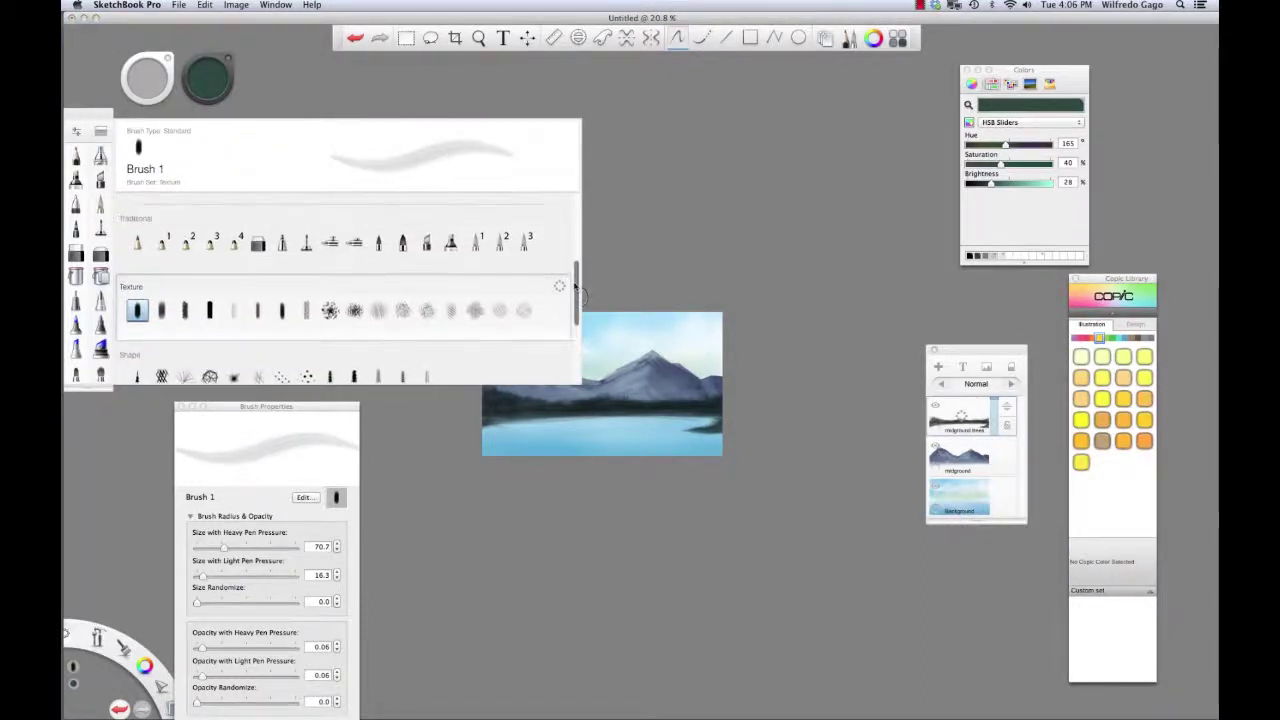
{"action": "left_click", "coordinate": [330, 304]}
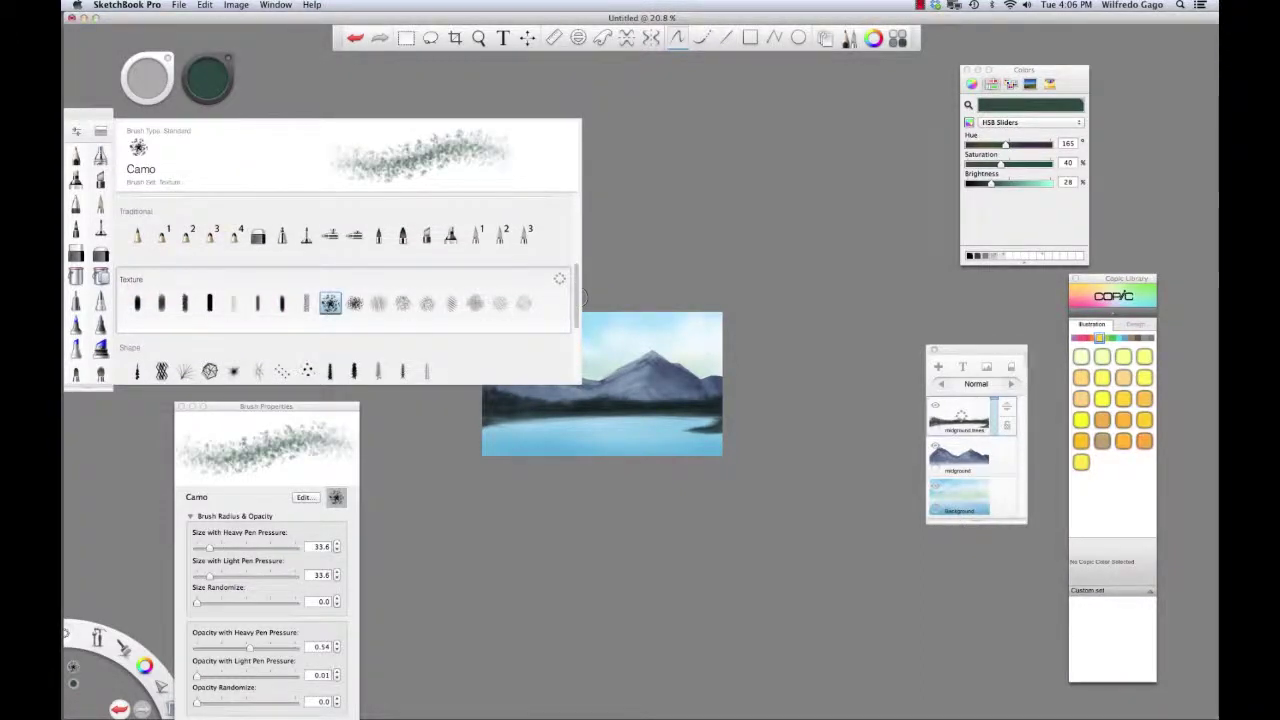
Sample the dark tree line colour and adjust it to a mid green: hue 123, saturation 53%, brightness 37%
{"action": "left_click", "coordinate": [1112, 338]}
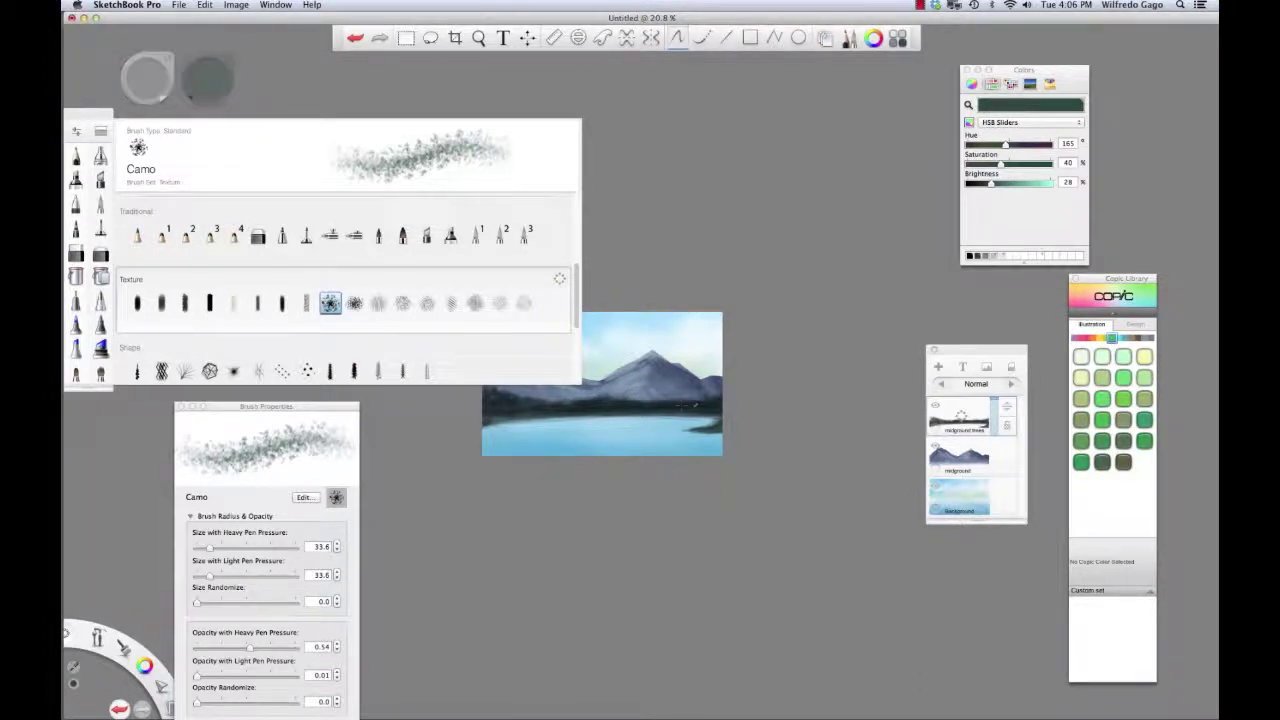
{"action": "left_click", "coordinate": [700, 402], "text": "alt"}
{"action": "left_click", "coordinate": [700, 410], "text": "alt"}
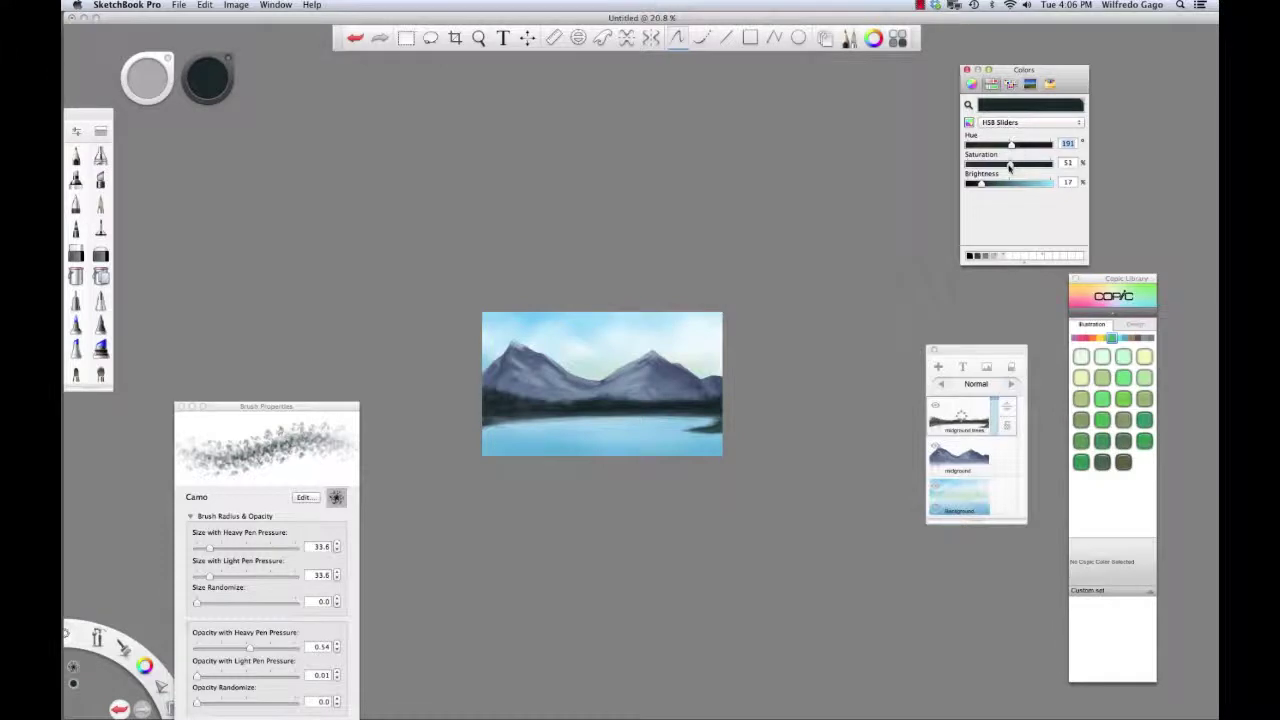
{"action": "mouse_move", "coordinate": [1010, 164]}
{"action": "left_mouse_down"}
{"action": "mouse_move", "coordinate": [997, 183]}
{"action": "mouse_move", "coordinate": [1004, 146]}
{"action": "left_mouse_up"}
{"action": "key", "text": "super+z"}
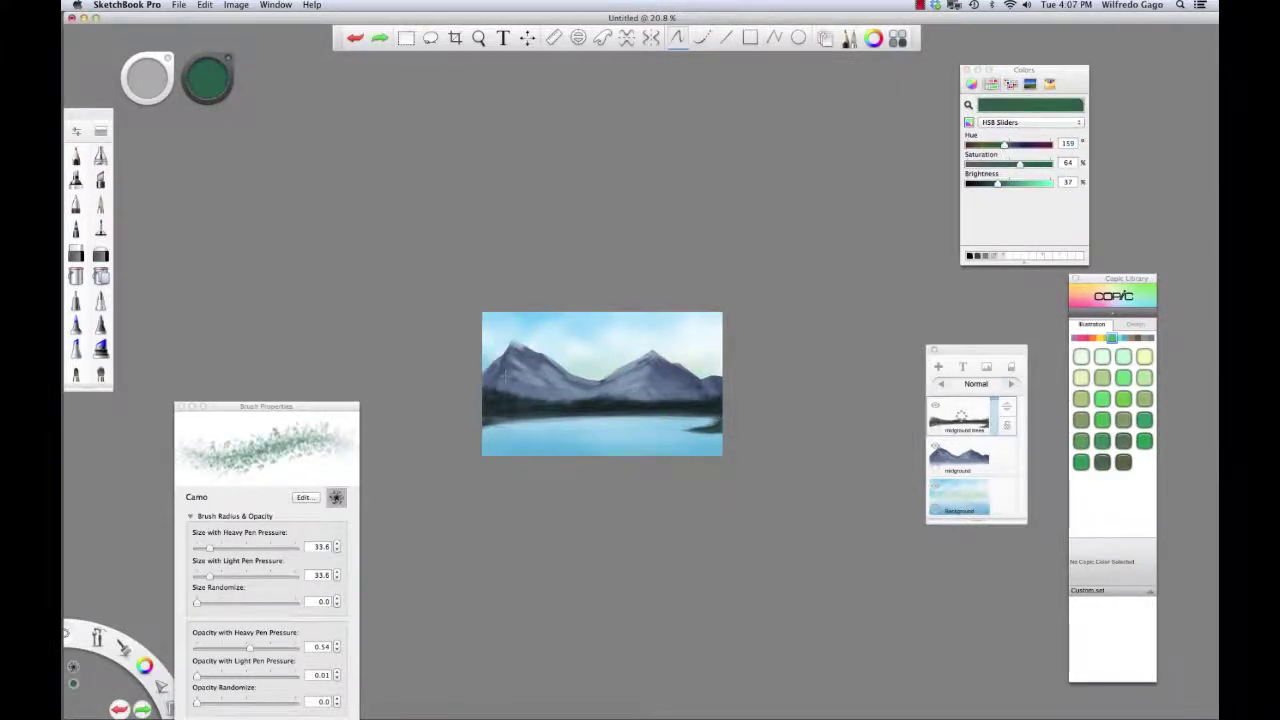
{"action": "left_click_drag", "start_coordinate": [1021, 165], "coordinate": [996, 145]}
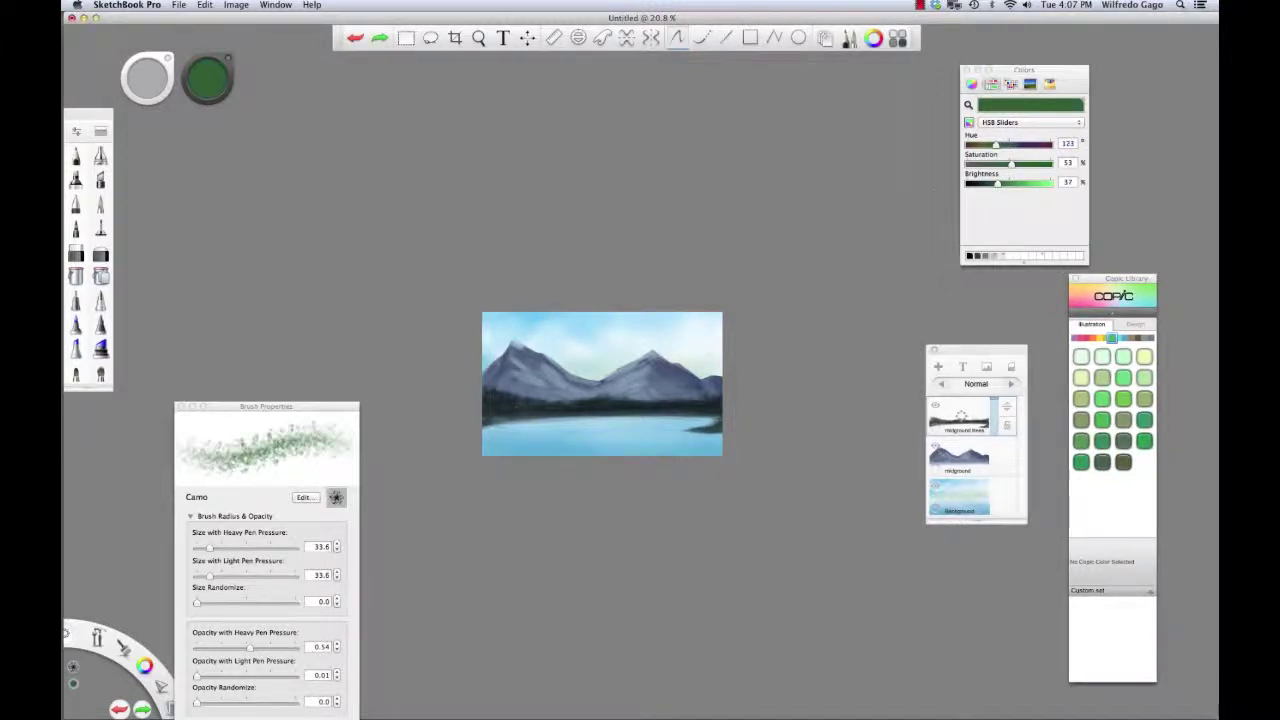
Dab green foliage texture along the tree line with the Camo brush enlarged to 48.6
{"action": "key", "text": "bracketright"}
{"action": "key", "text": "bracketright"}
{"action": "key", "text": "bracketright"}
{"action": "left_click_drag", "start_coordinate": [499, 406], "coordinate": [492, 398]}
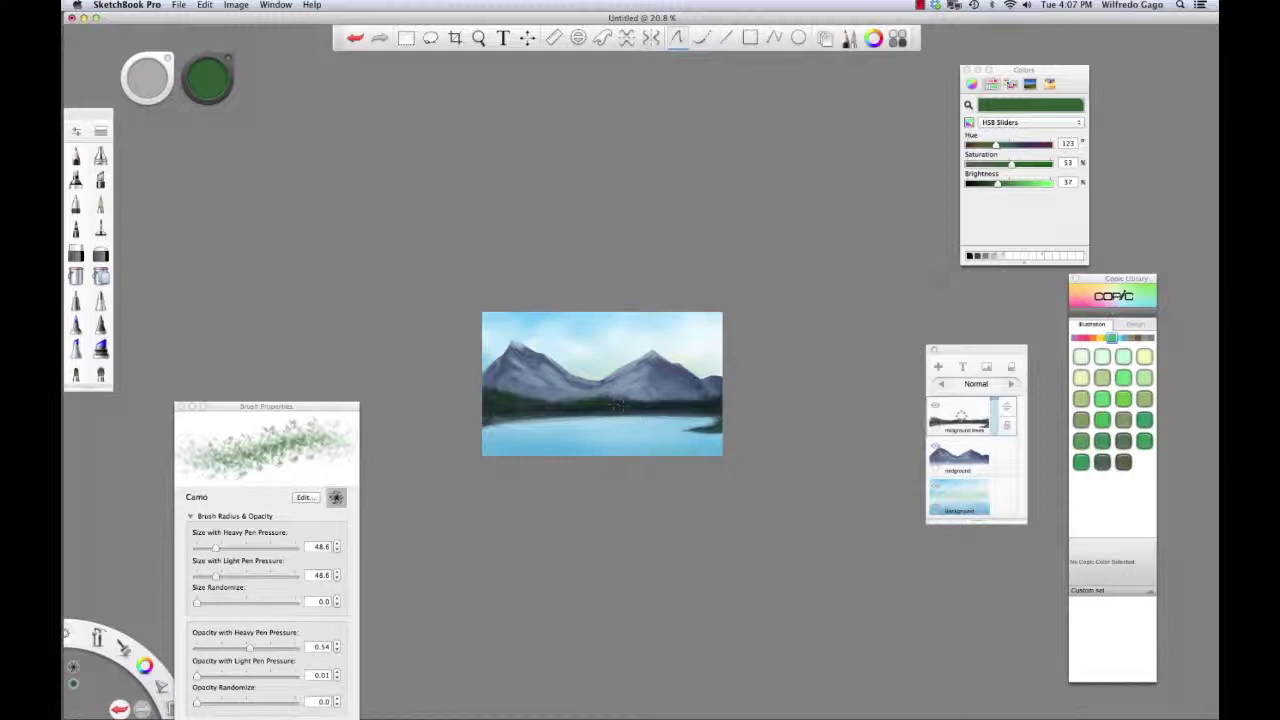
{"action": "left_click_drag", "start_coordinate": [487, 410], "coordinate": [510, 400]}
{"action": "key", "text": "super+z"}
{"action": "left_click_drag", "start_coordinate": [650, 406], "coordinate": [701, 403]}
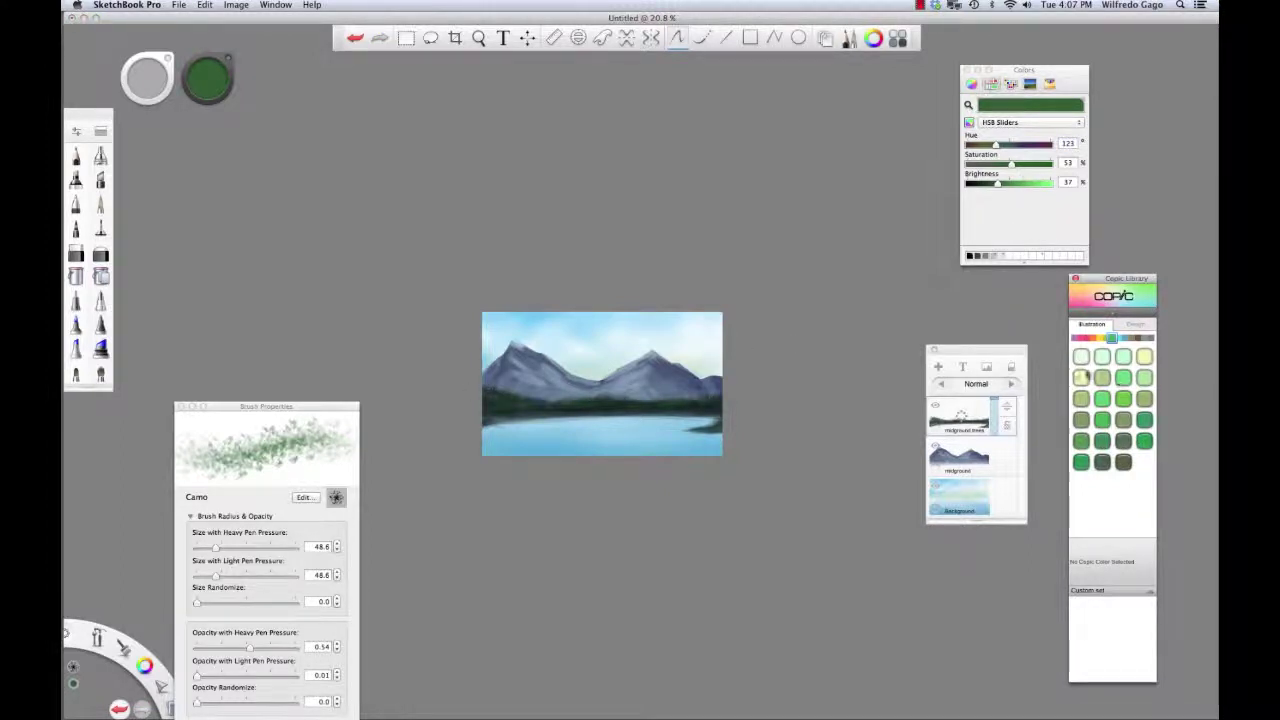
Dab pale highlights onto the tree line with the Copic colour Wax White (G20)
{"action": "left_click", "coordinate": [1145, 357]}
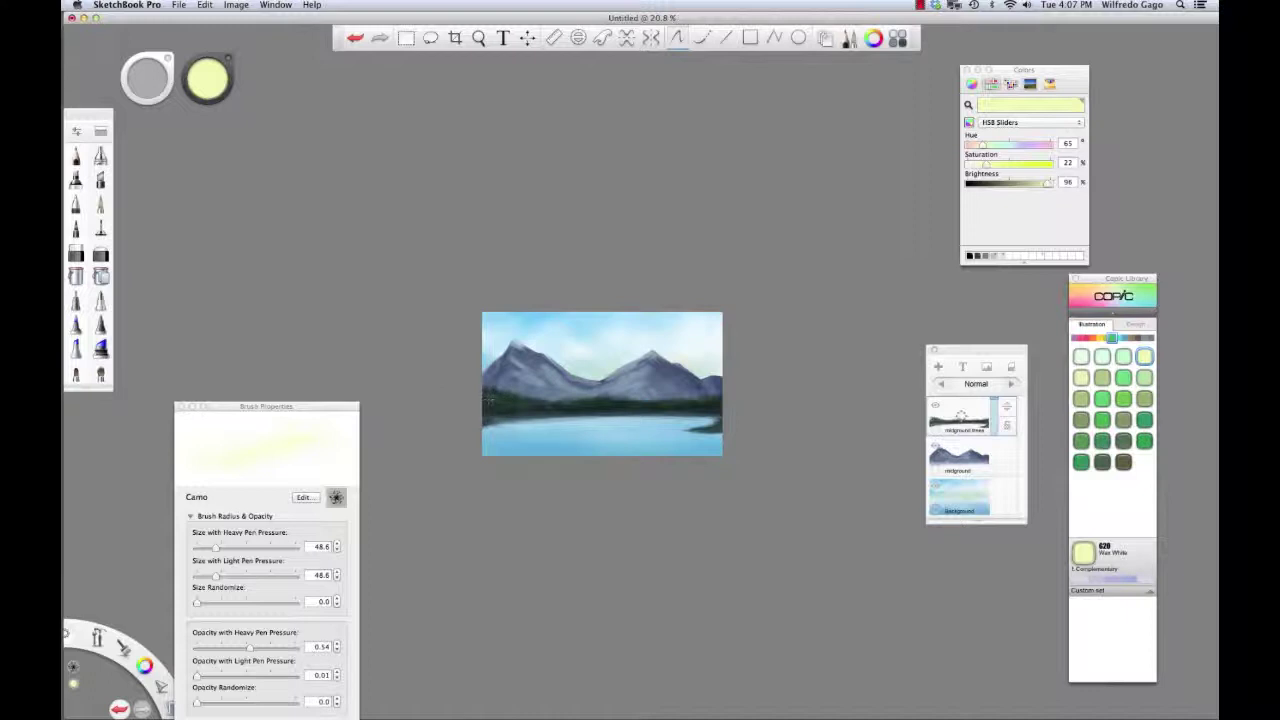
{"action": "key", "text": "super+z"}
{"action": "left_click", "coordinate": [512, 398]}
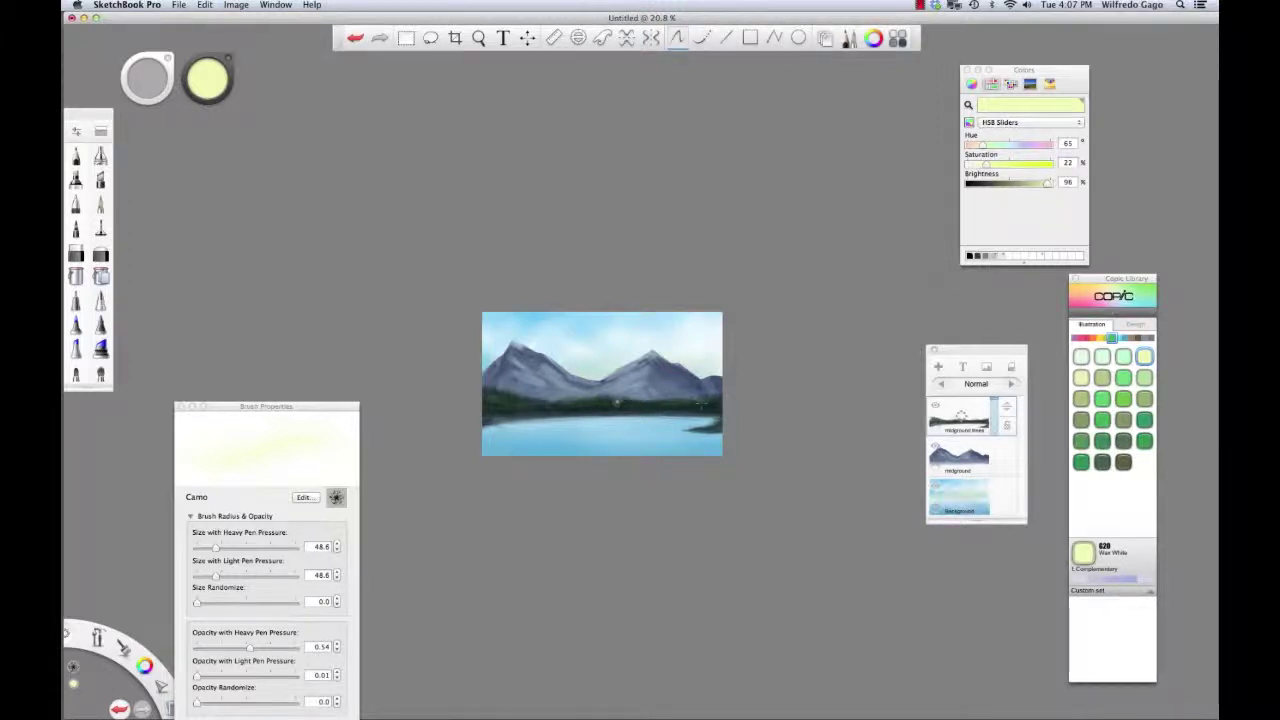
{"action": "key", "text": "super+z"}
{"action": "key", "text": "shift+super+z"}
Try dabbing the Copic colour Chinese Orange (YR09) onto the tree line and undo the last dab
{"action": "left_click", "coordinate": [1090, 339]}
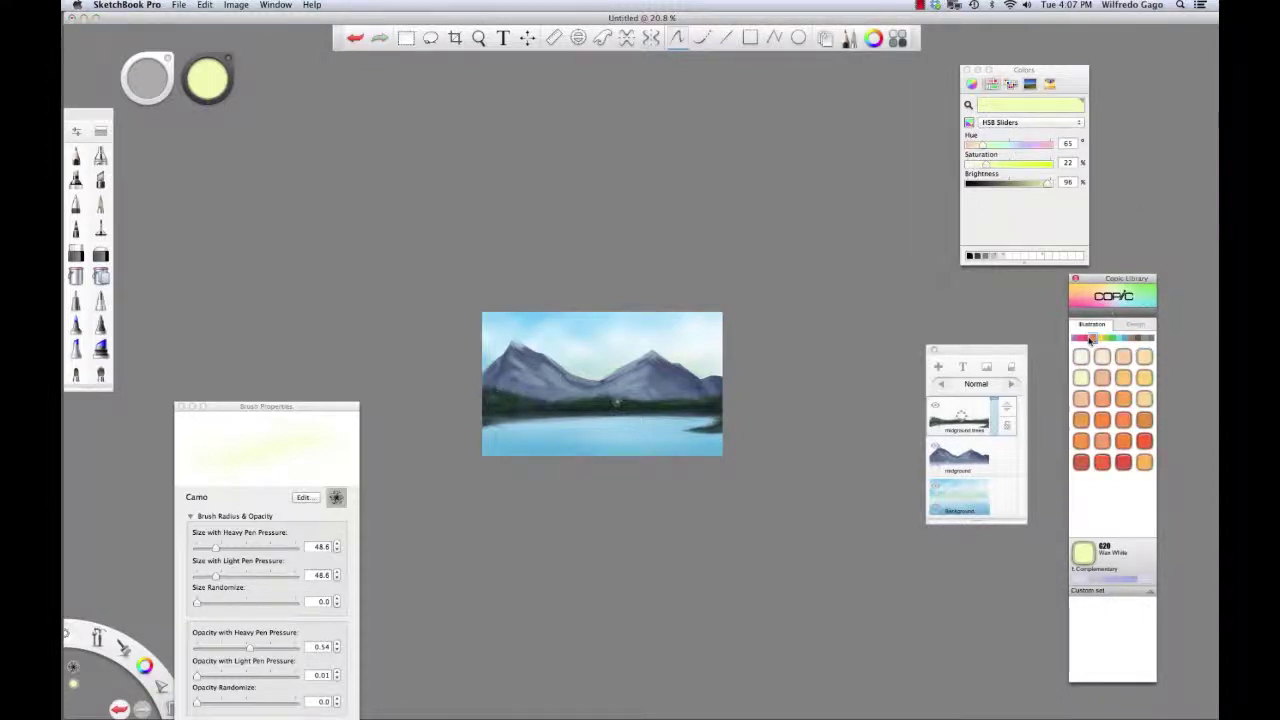
{"action": "left_click", "coordinate": [1123, 461]}
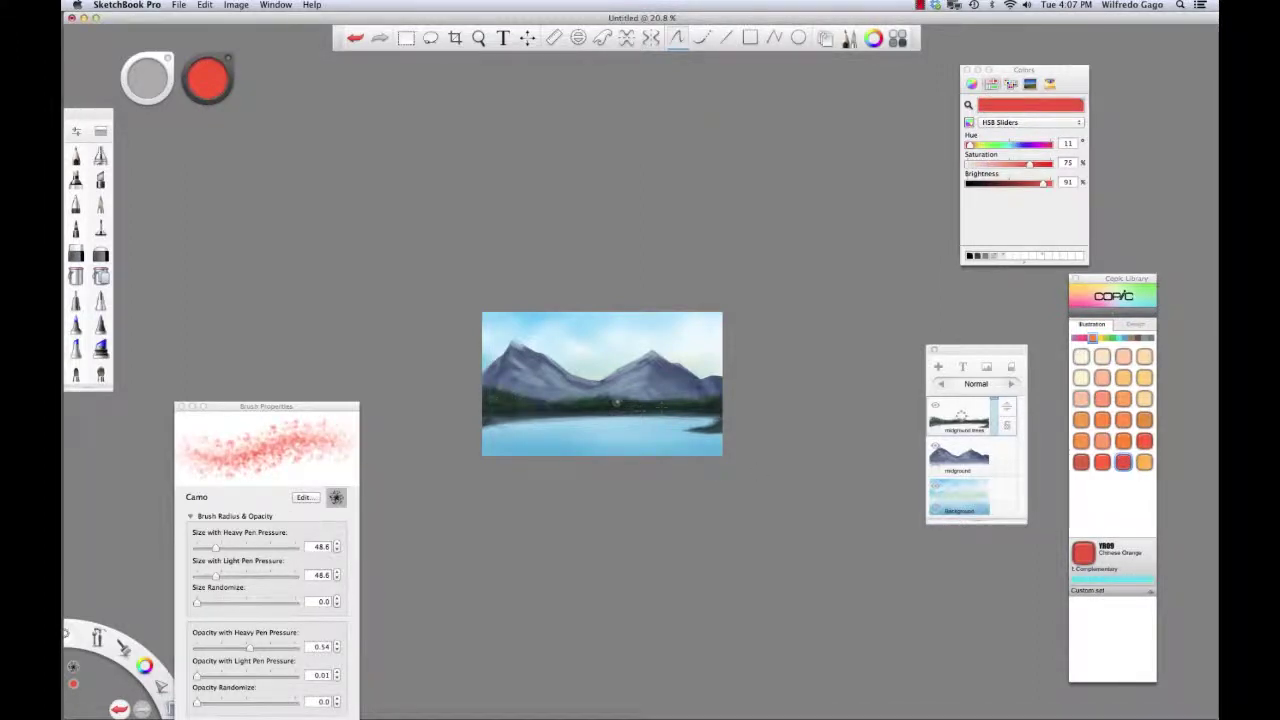
{"action": "key", "text": "super+z"}
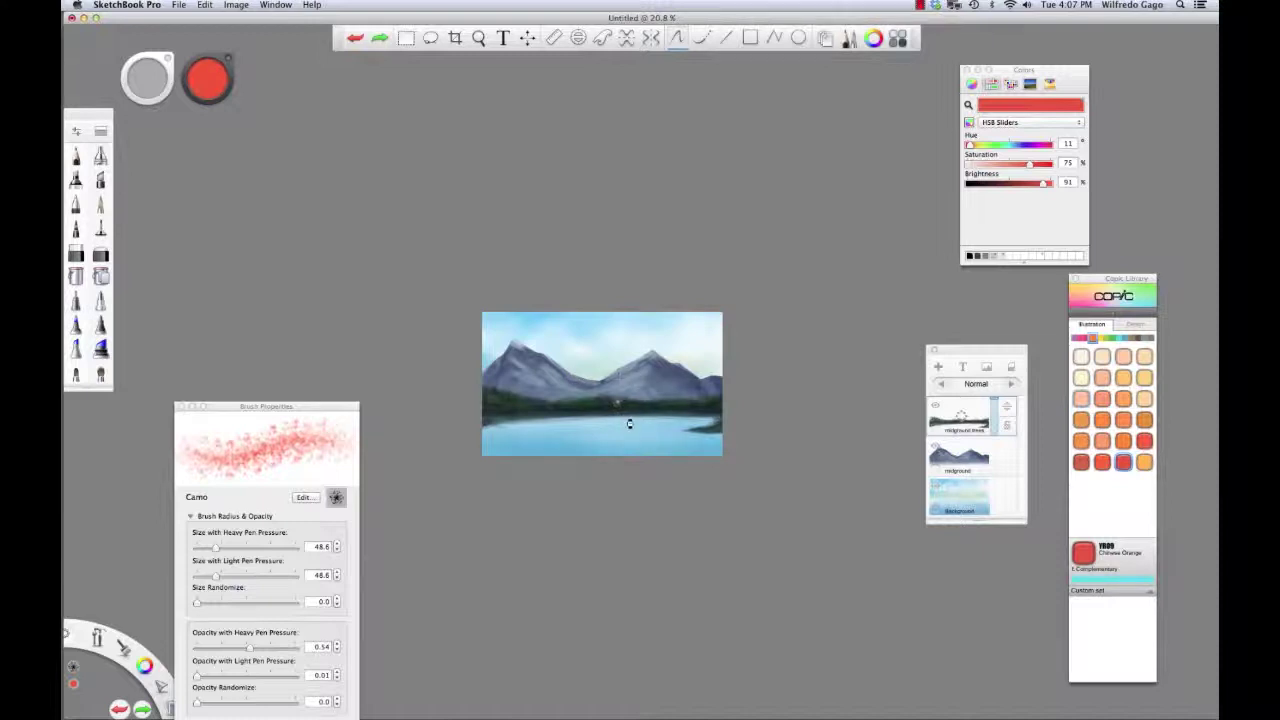
{"action": "left_click", "coordinate": [620, 406]}
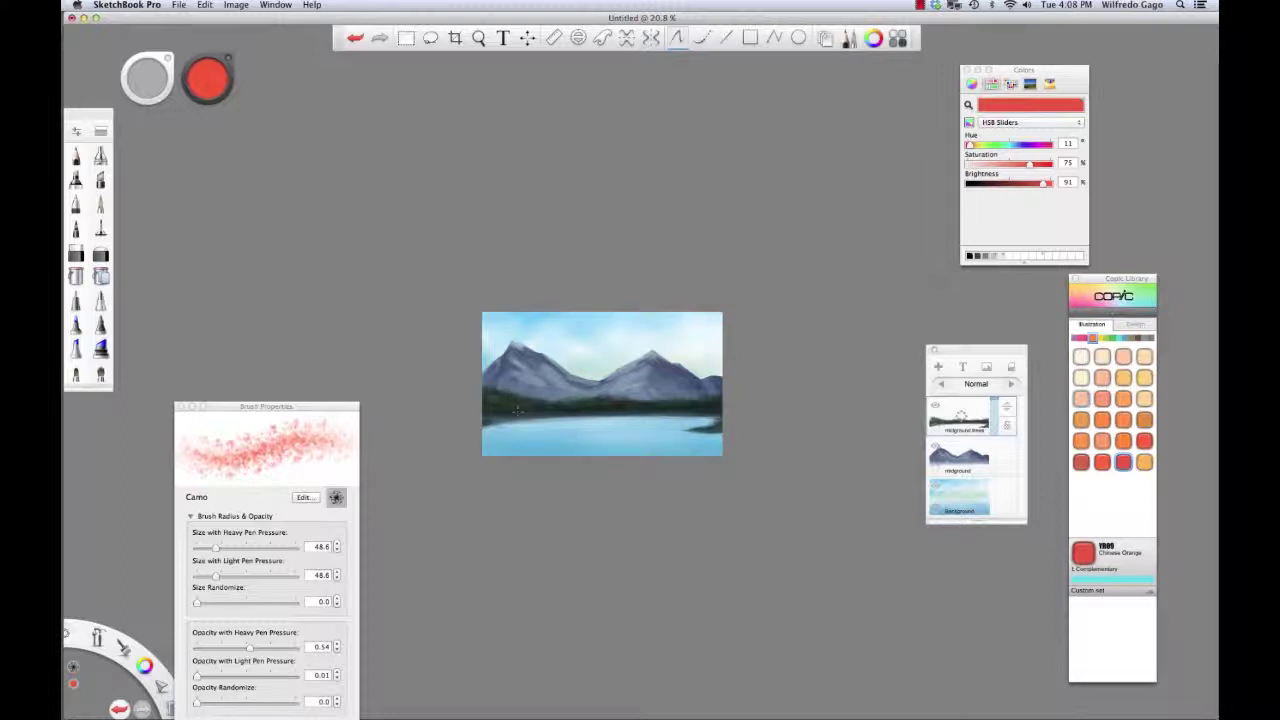
{"action": "key", "text": "super+z"}
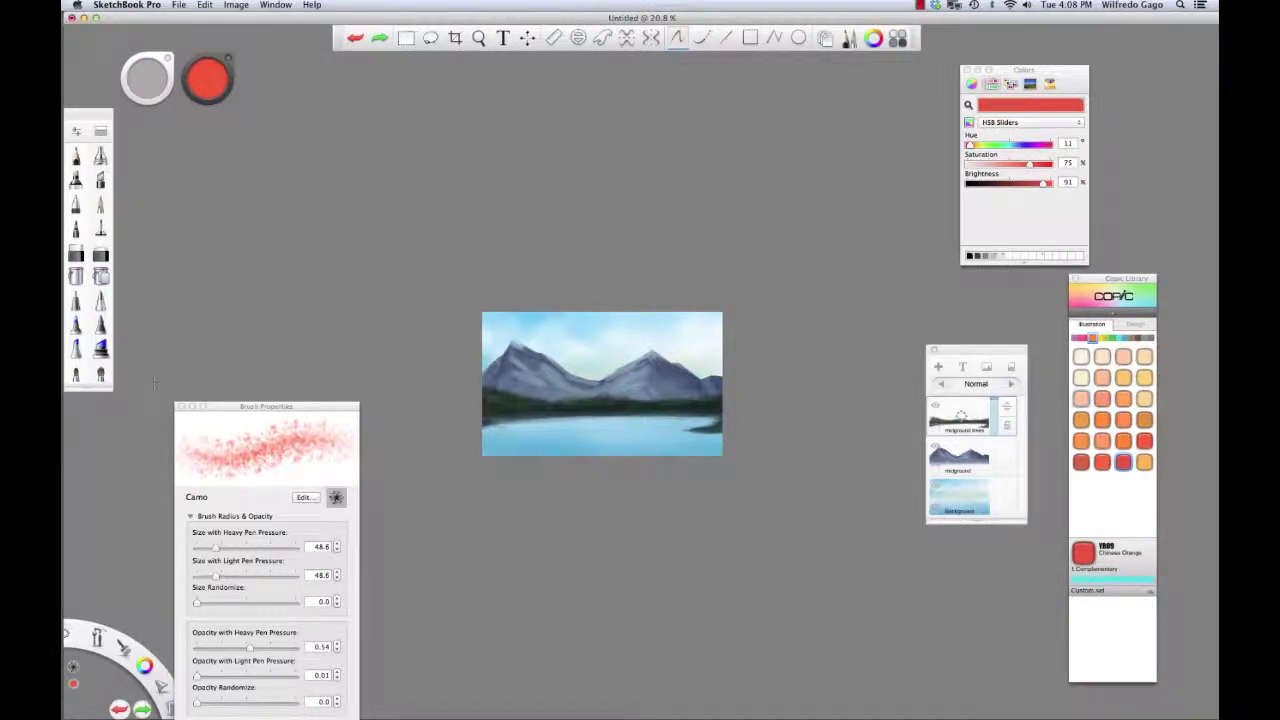
Switch to the Pencil and mix a dark brown from the Copic colour Cashew (E79) with brightness lowered to 26%
{"action": "left_click", "coordinate": [76, 155]}
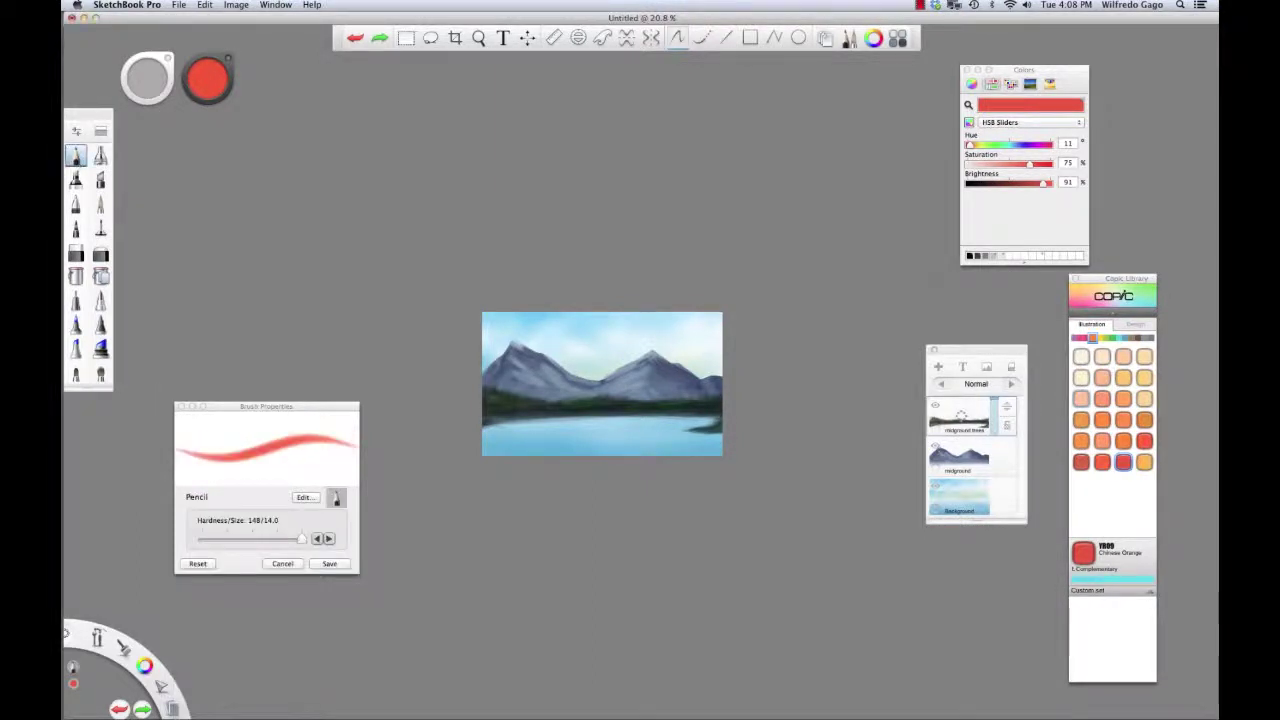
{"action": "left_click", "coordinate": [507, 401], "text": "alt"}
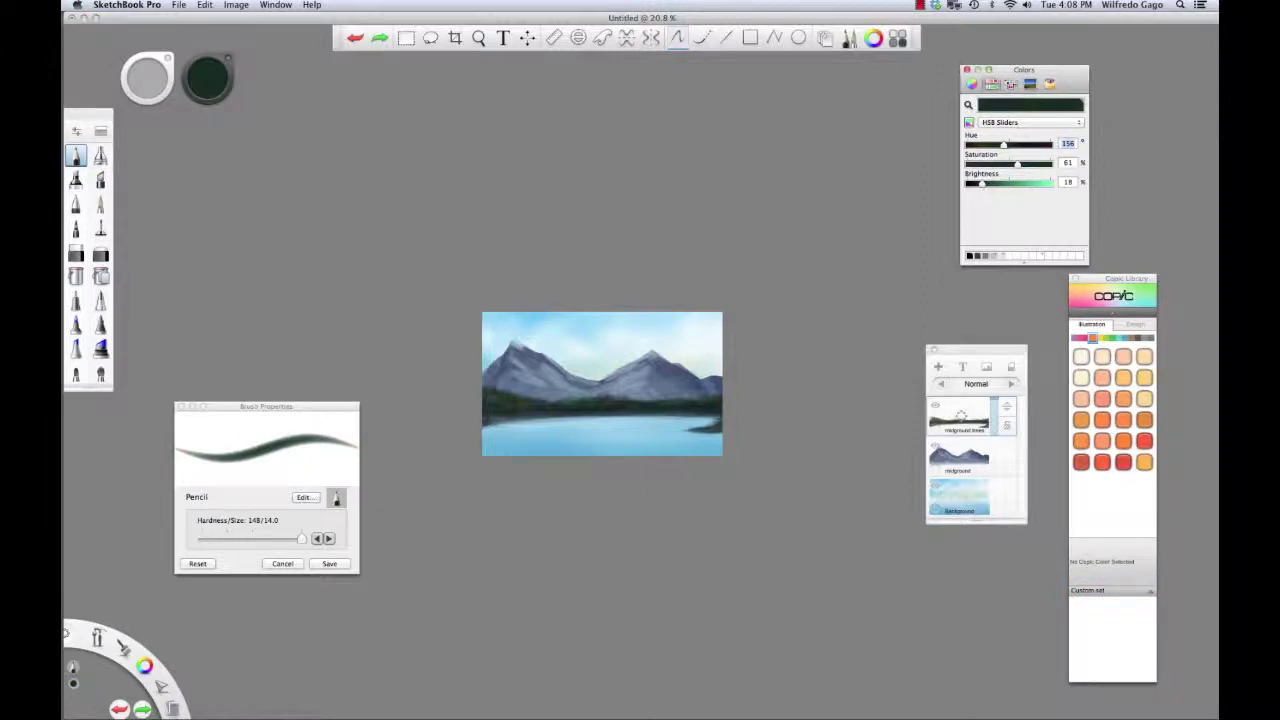
{"action": "left_click", "coordinate": [1137, 338]}
{"action": "left_click", "coordinate": [1081, 461]}
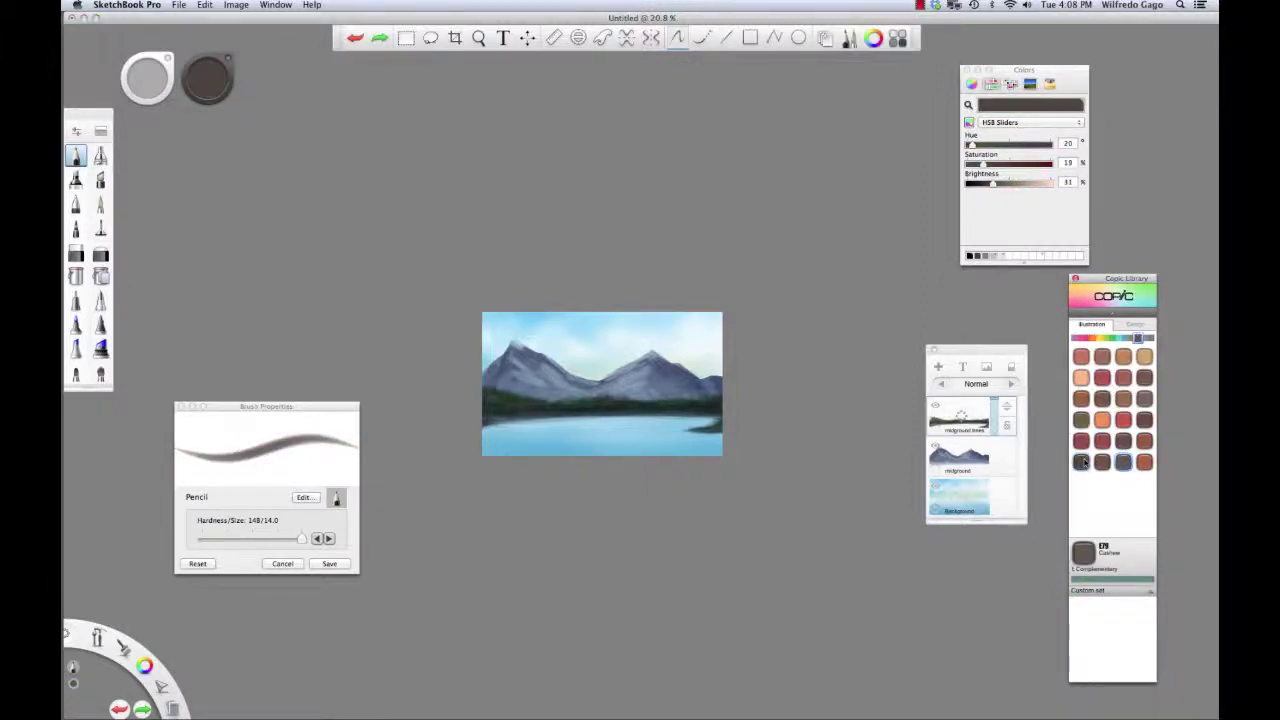
{"action": "left_click_drag", "start_coordinate": [993, 184], "coordinate": [989, 186]}
Draw thin dark brown tree trunks rising from the tree line below the left mountain
{"action": "left_click", "coordinate": [506, 406]}
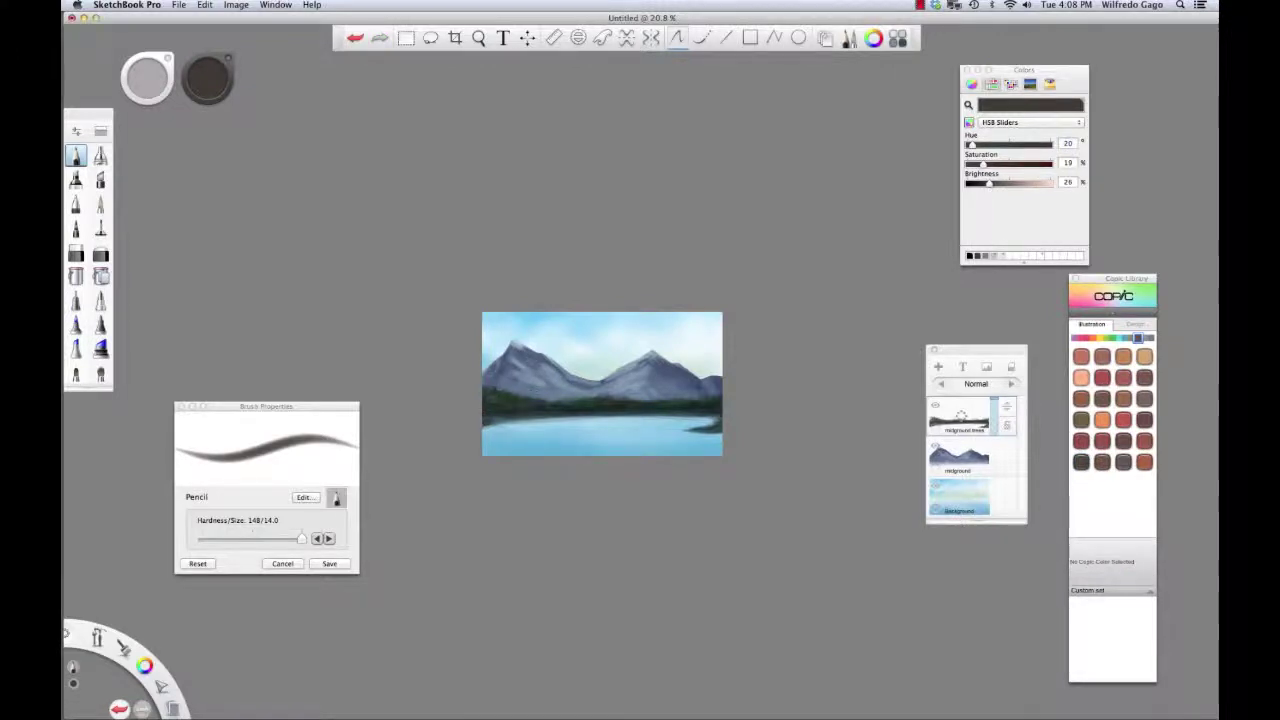
{"action": "key", "text": "super+z"}
{"action": "left_click", "coordinate": [489, 382]}
Sample the dark green of the tree line and draw thin trunks above the shore below the right mountain
{"action": "key", "text": "space"}
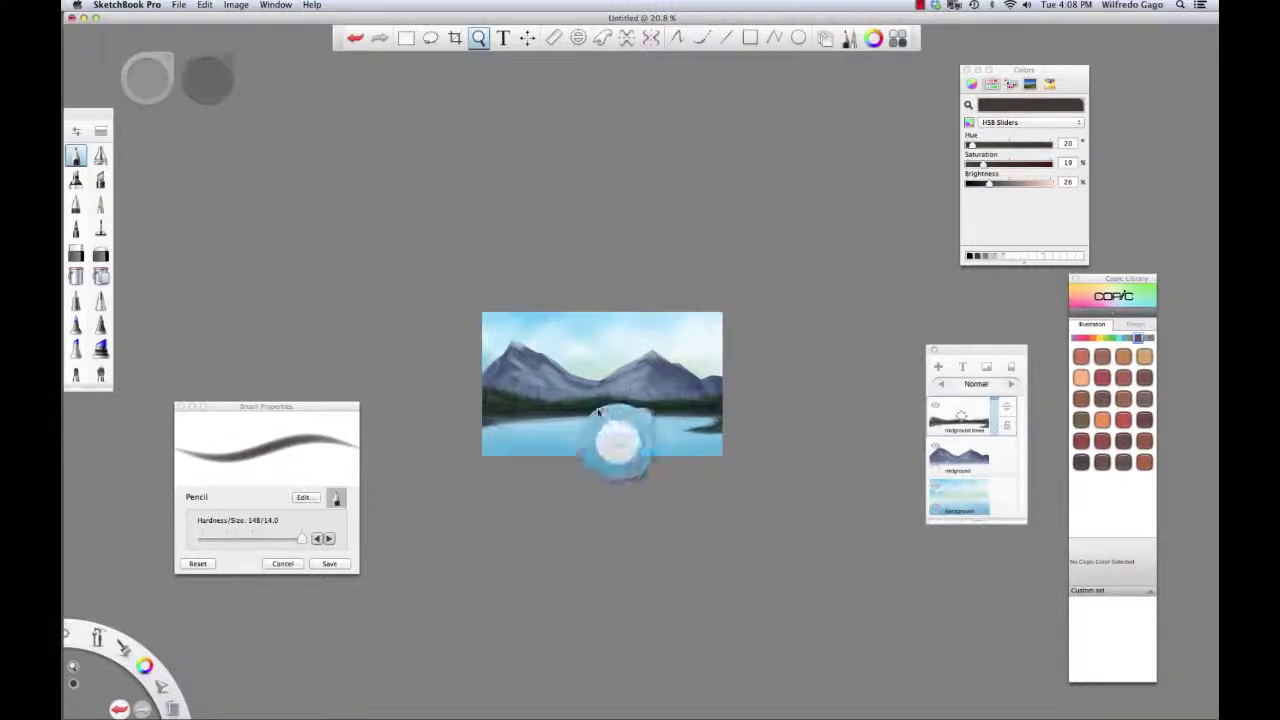
{"action": "left_click_drag", "start_coordinate": [619, 441], "coordinate": [710, 429]}
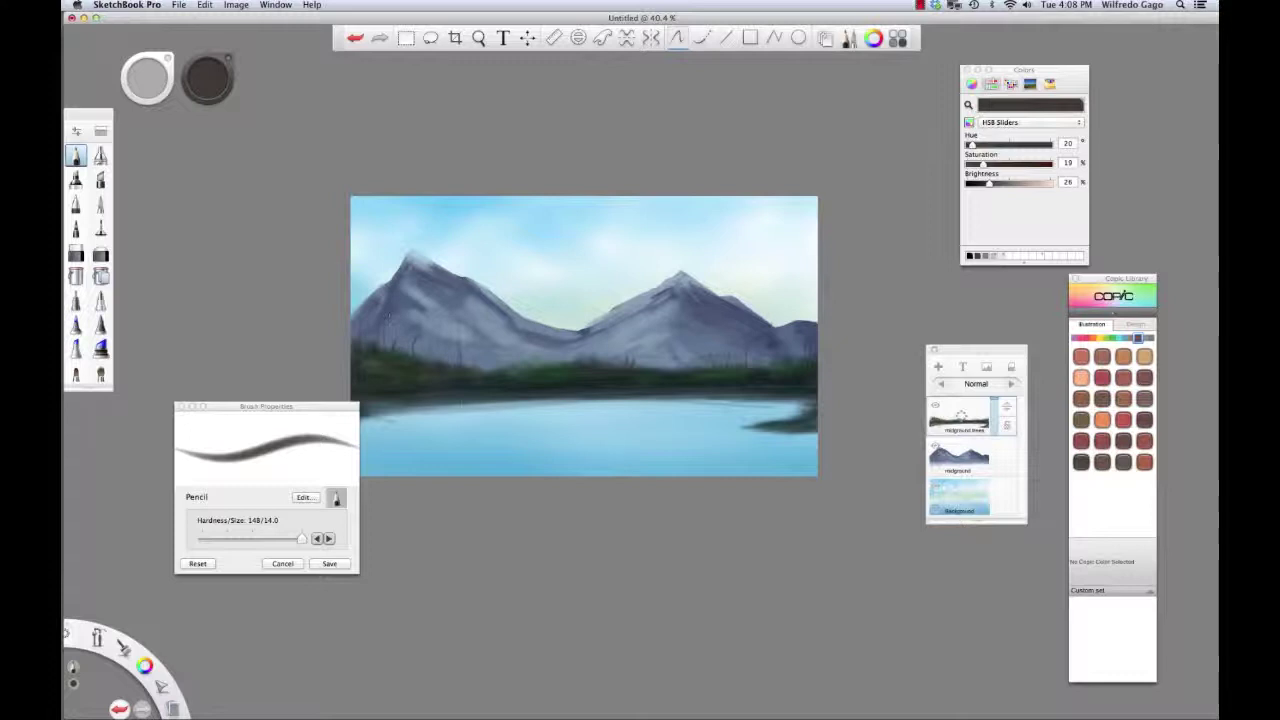
{"action": "left_click", "coordinate": [393, 357], "text": "alt"}
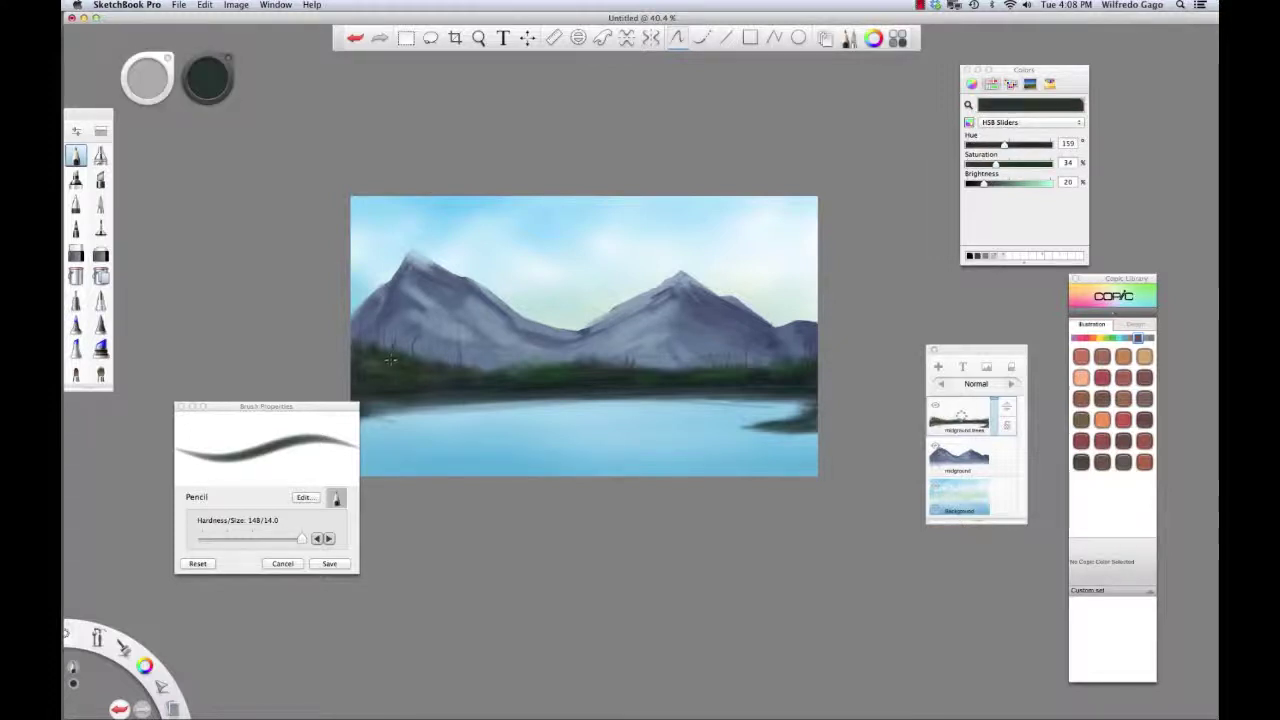
{"action": "key", "text": "super+z"}
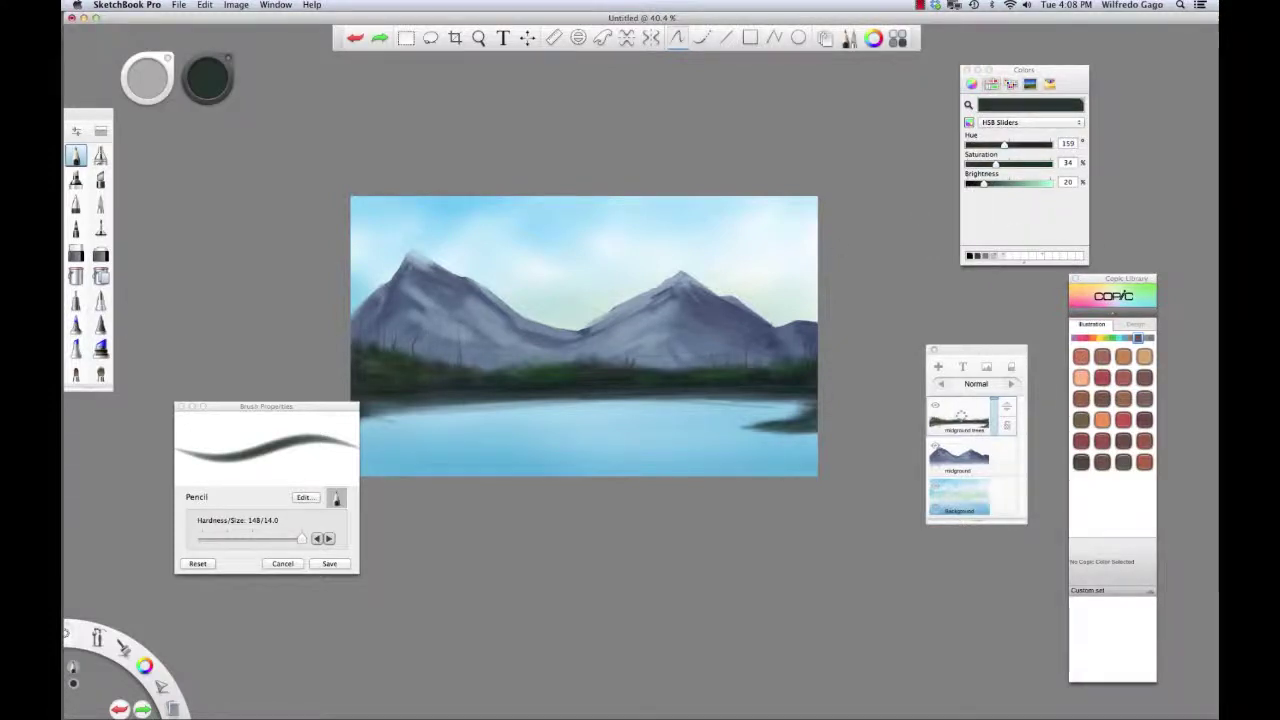
{"action": "mouse_move", "coordinate": [729, 352]}
{"action": "left_mouse_down"}
{"action": "mouse_move", "coordinate": [746, 374]}
{"action": "mouse_move", "coordinate": [748, 338]}
{"action": "left_mouse_up"}
{"action": "key", "text": "super+z"}
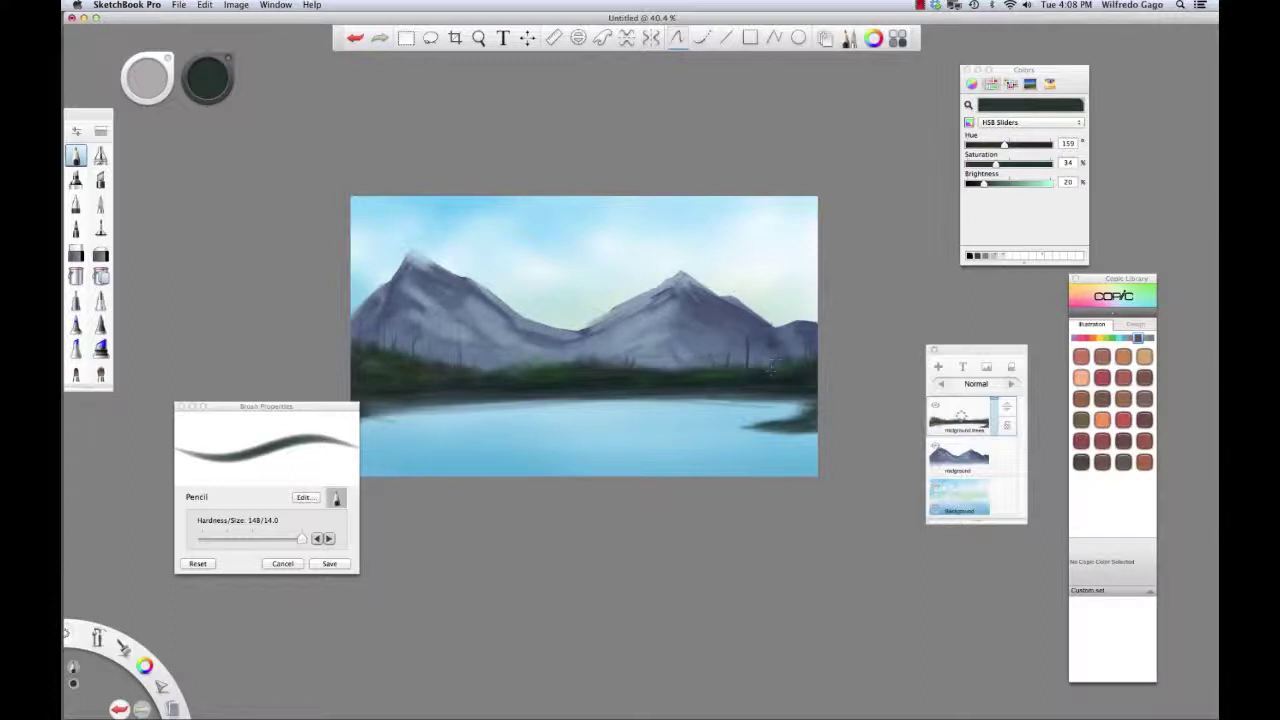
{"action": "key", "text": "super+z"}
{"action": "left_click_drag", "start_coordinate": [786, 338], "coordinate": [788, 358]}
Choose the Camo texture brush, reduce its size to 13.6 and set its light-pressure opacity to 0.50
{"action": "left_click", "coordinate": [101, 131]}
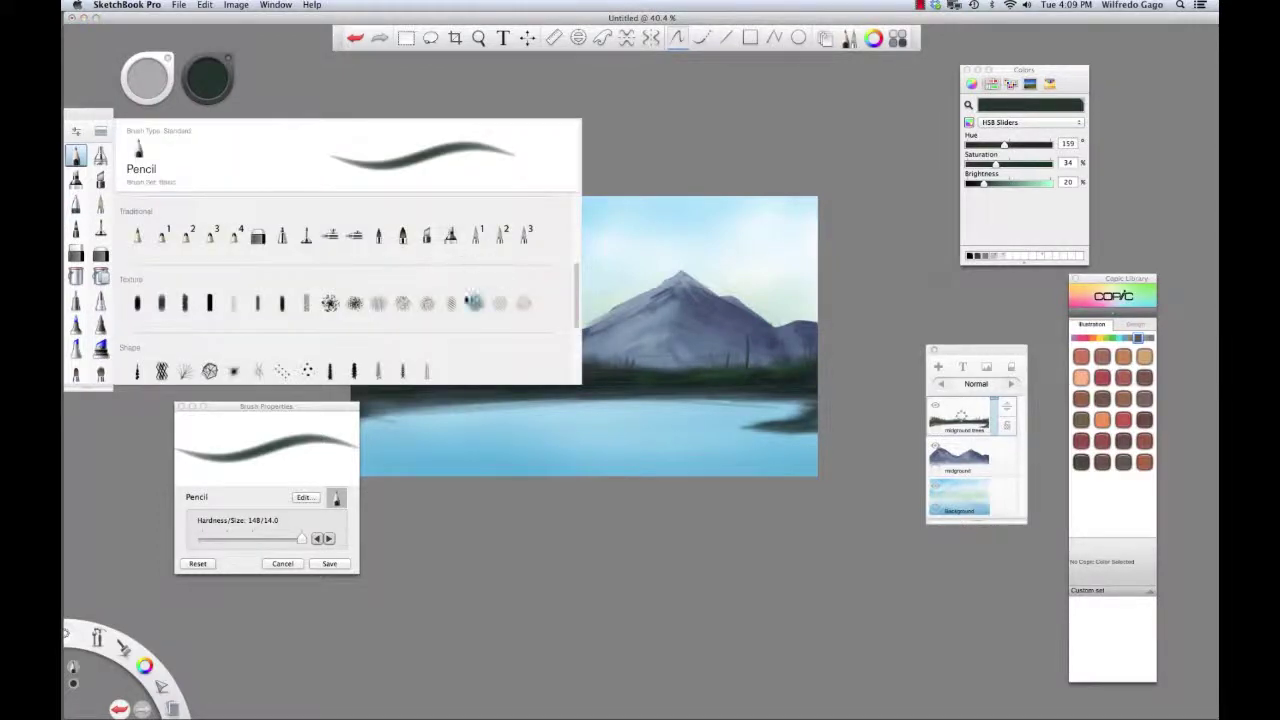
{"action": "left_click", "coordinate": [402, 302]}
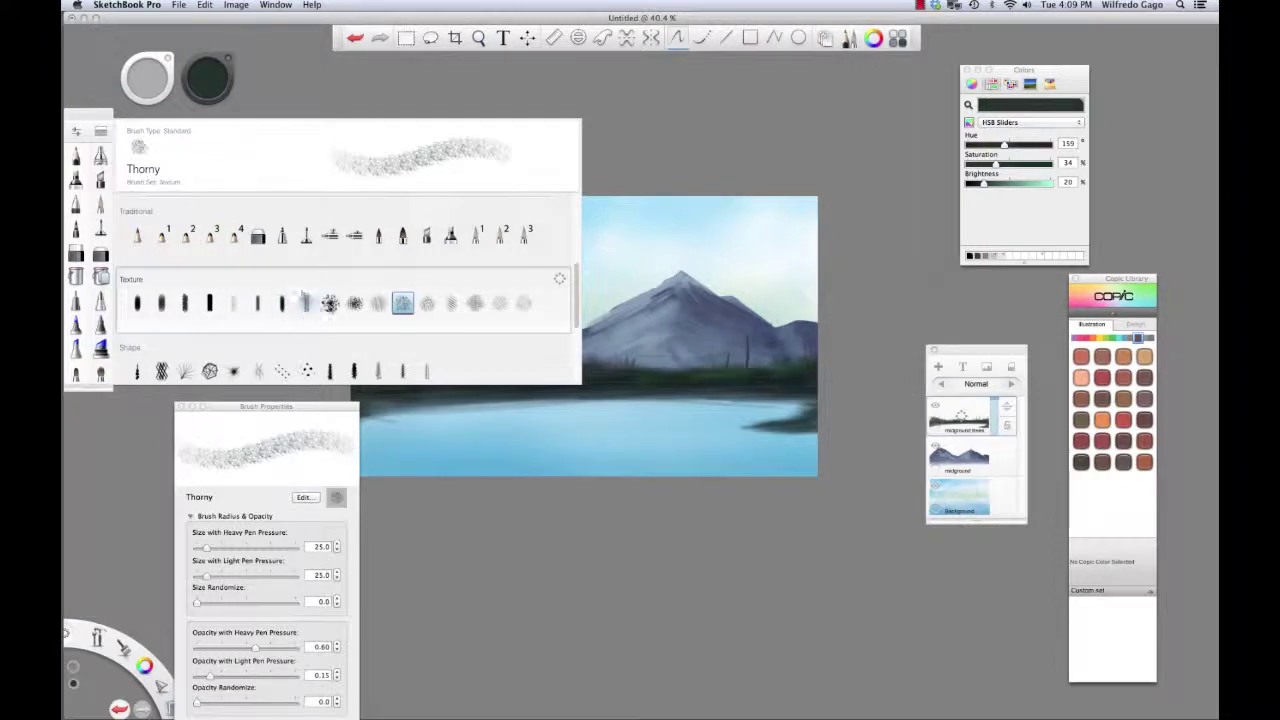
{"action": "left_click", "coordinate": [330, 302]}
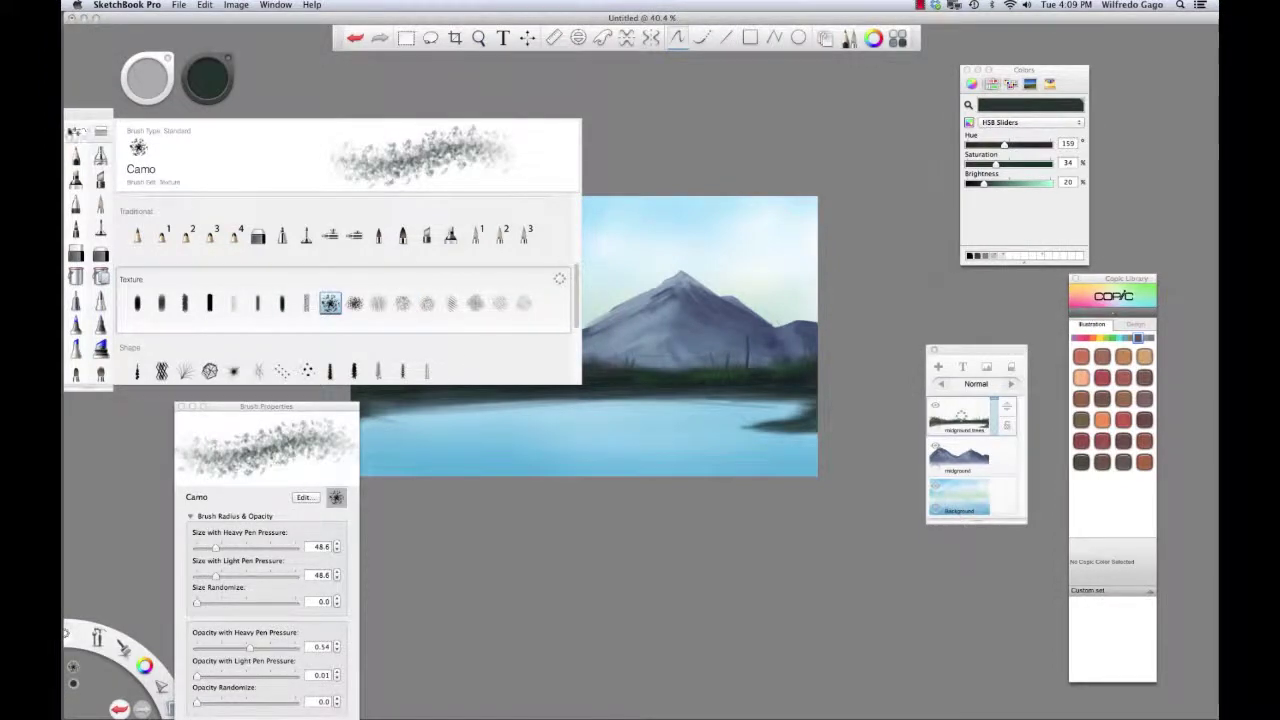
{"action": "left_click", "coordinate": [101, 131]}
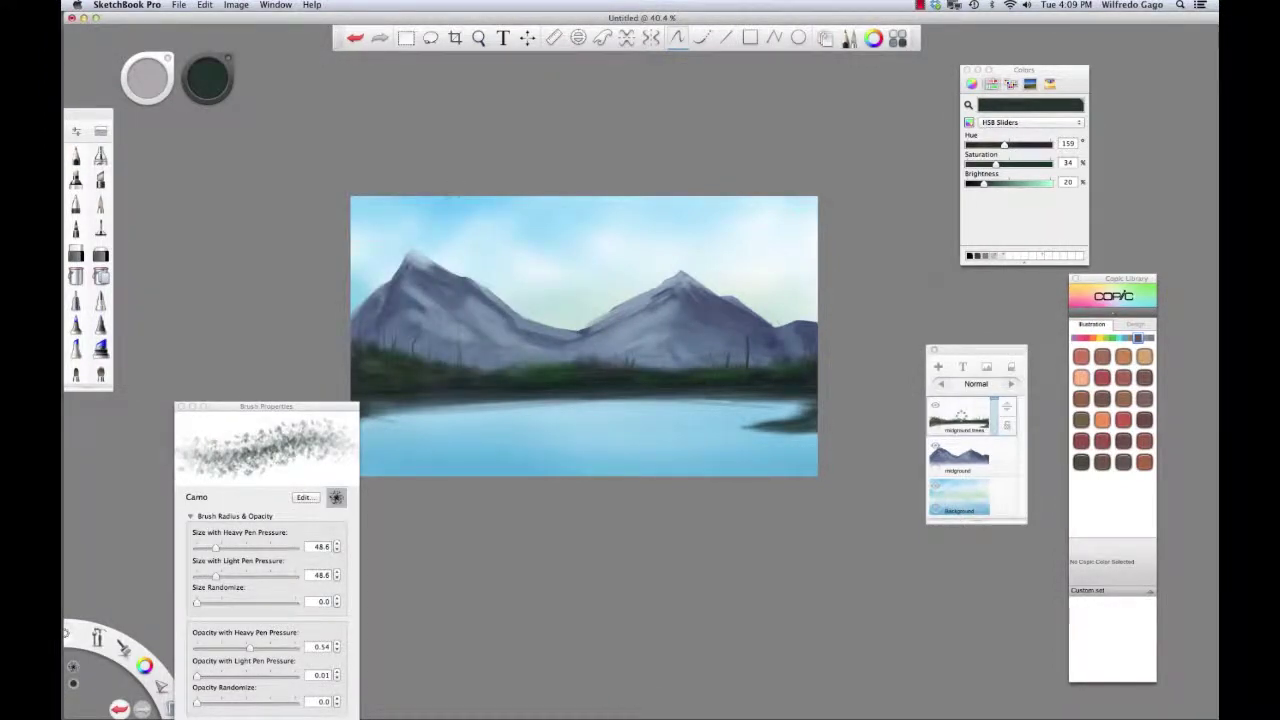
{"action": "key", "text": "["}
{"action": "key", "text": "["}
{"action": "key", "text": "["}
{"action": "key", "text": "["}
{"action": "key", "text": "["}
{"action": "key", "text": "["}
{"action": "key", "text": "["}
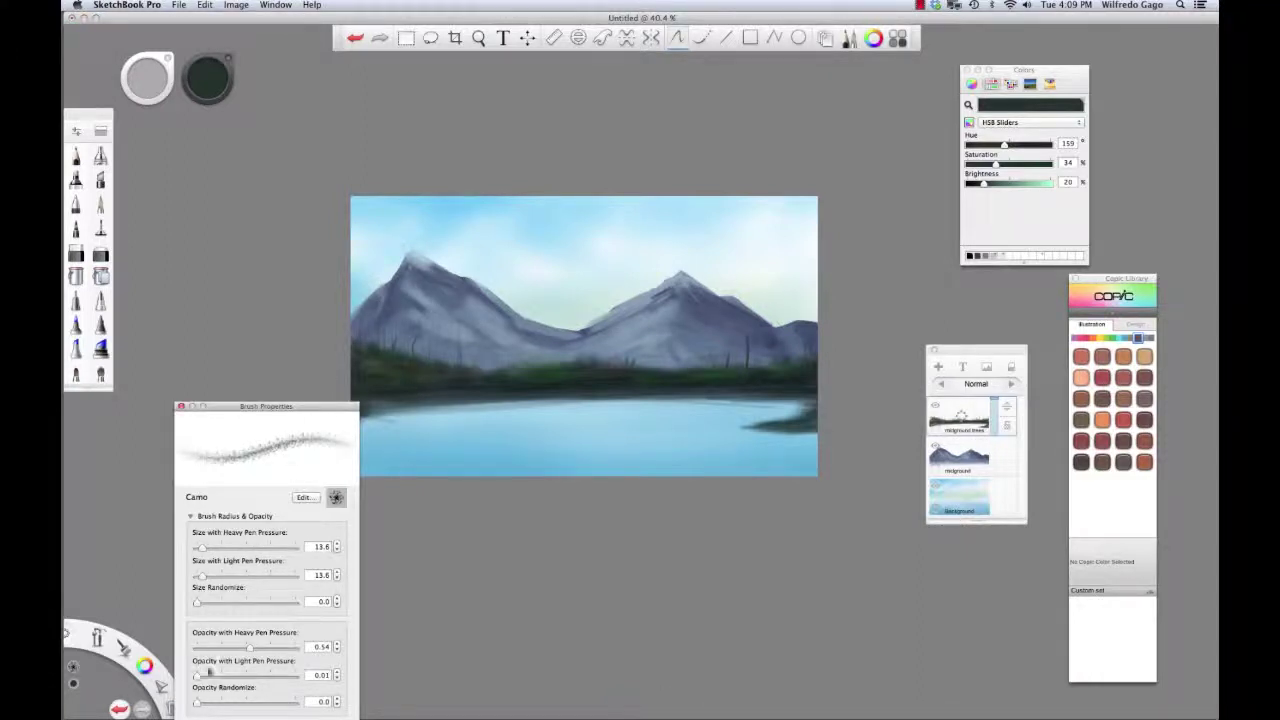
{"action": "left_click_drag", "start_coordinate": [198, 676], "coordinate": [245, 676]}
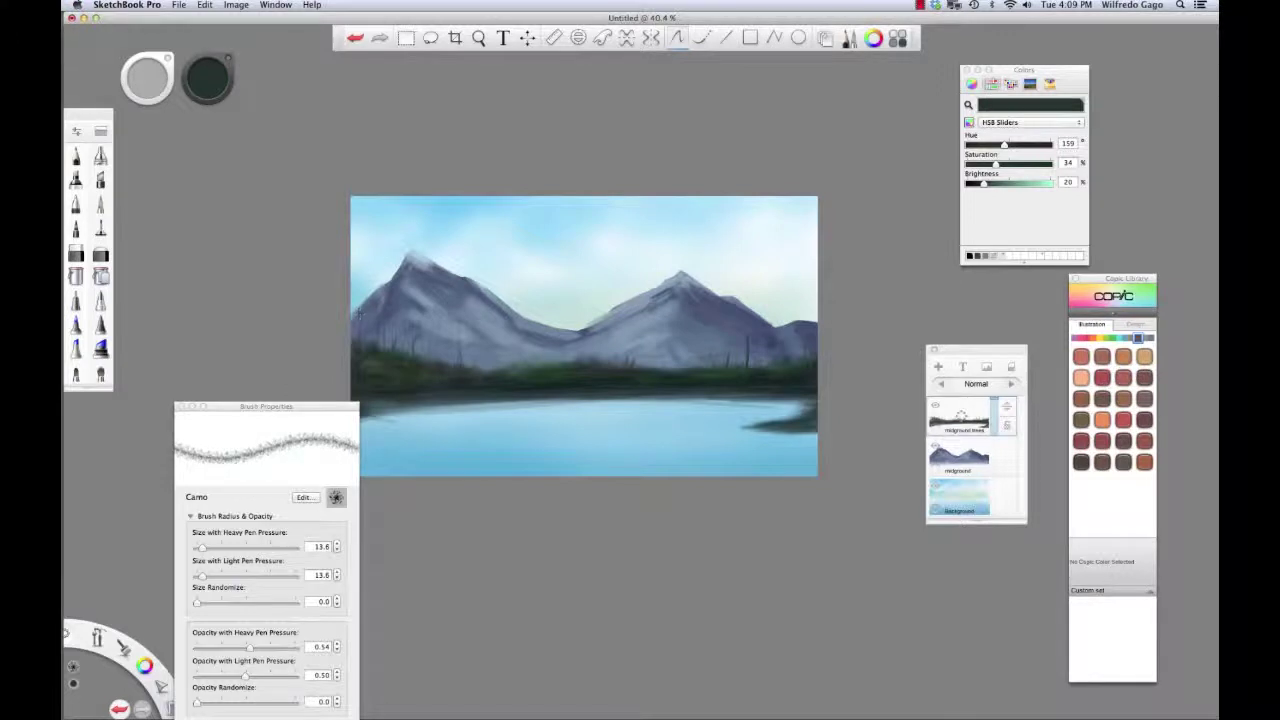
Dab dark green foliage onto the tree trunks below the left mountain, undoing stray strokes
{"action": "left_click", "coordinate": [359, 311]}
{"action": "left_click_drag", "start_coordinate": [359, 316], "coordinate": [368, 369]}
{"action": "mouse_move", "coordinate": [383, 320]}
{"action": "left_mouse_down"}
{"action": "mouse_move", "coordinate": [376, 358]}
{"action": "mouse_move", "coordinate": [412, 322]}
{"action": "left_mouse_up"}
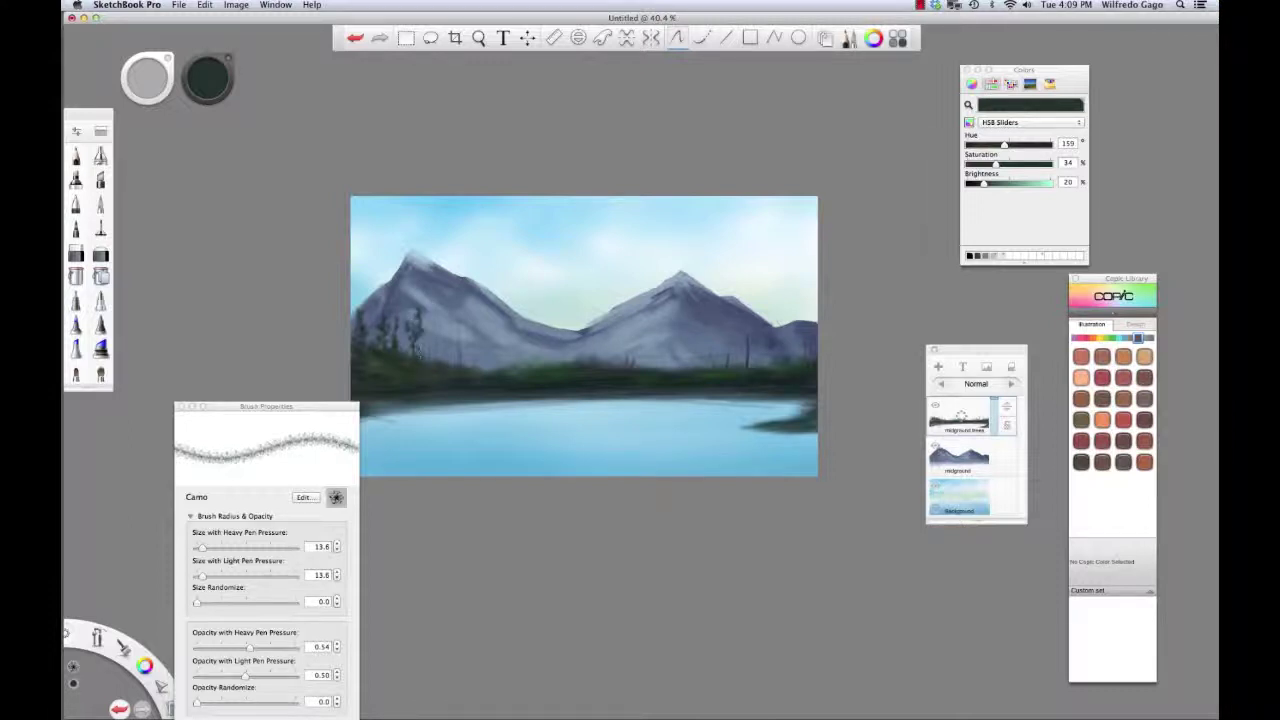
{"action": "key", "text": "super+z"}
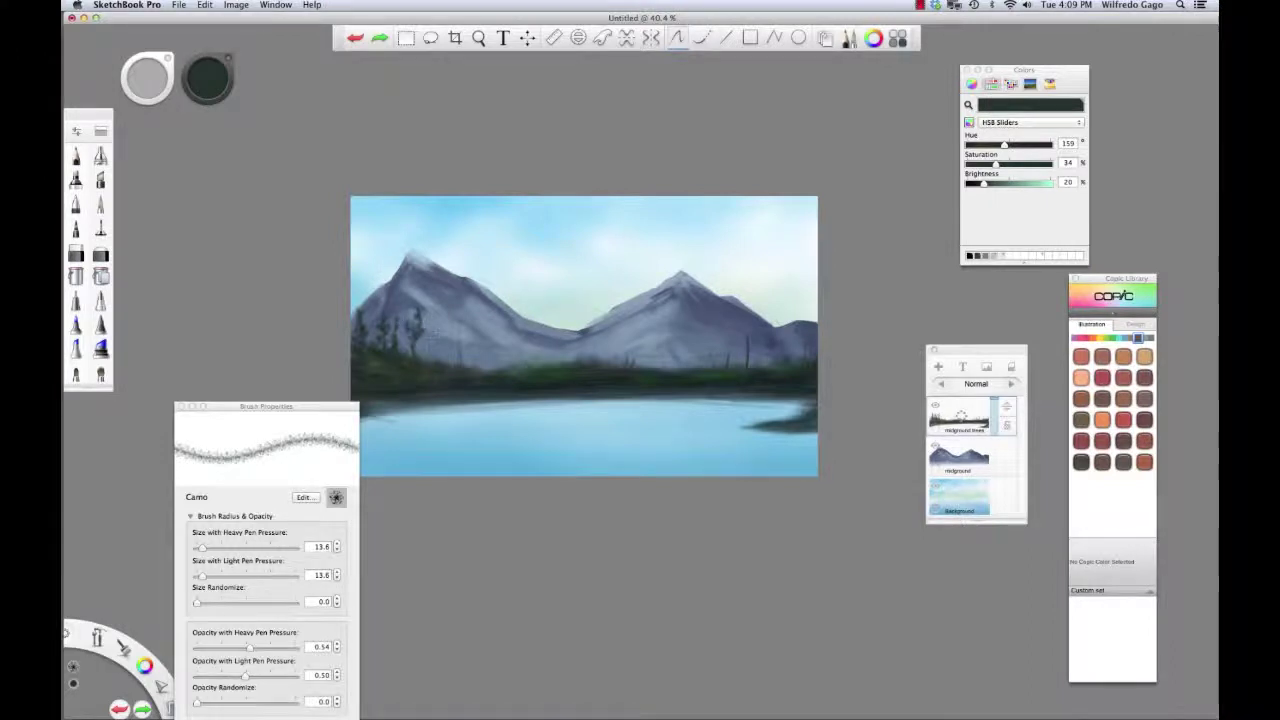
{"action": "mouse_move", "coordinate": [432, 337]}
{"action": "left_mouse_down"}
{"action": "mouse_move", "coordinate": [428, 362]}
{"action": "mouse_move", "coordinate": [461, 366]}
{"action": "left_mouse_up"}
{"action": "key", "text": "super+z"}
{"action": "left_click_drag", "start_coordinate": [456, 336], "coordinate": [457, 350]}
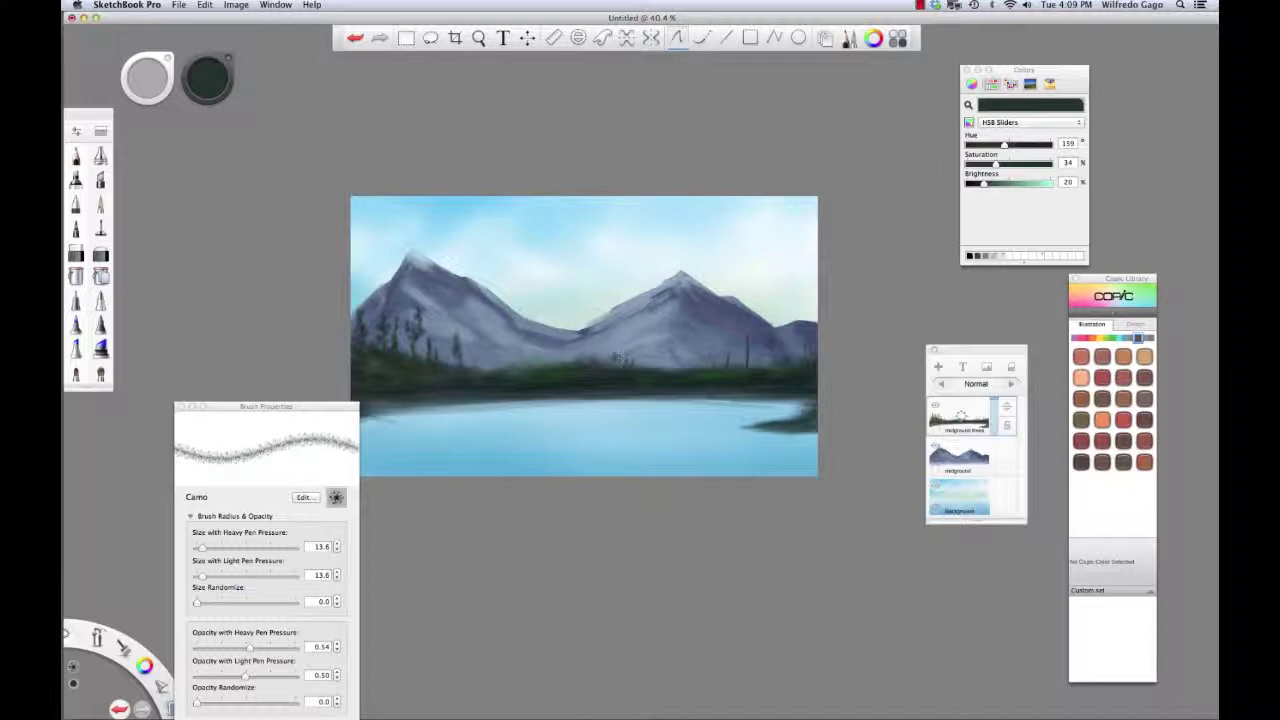
Dab dark green foliage onto the trees at the centre and right of the far shore
{"action": "left_click_drag", "start_coordinate": [622, 358], "coordinate": [636, 358]}
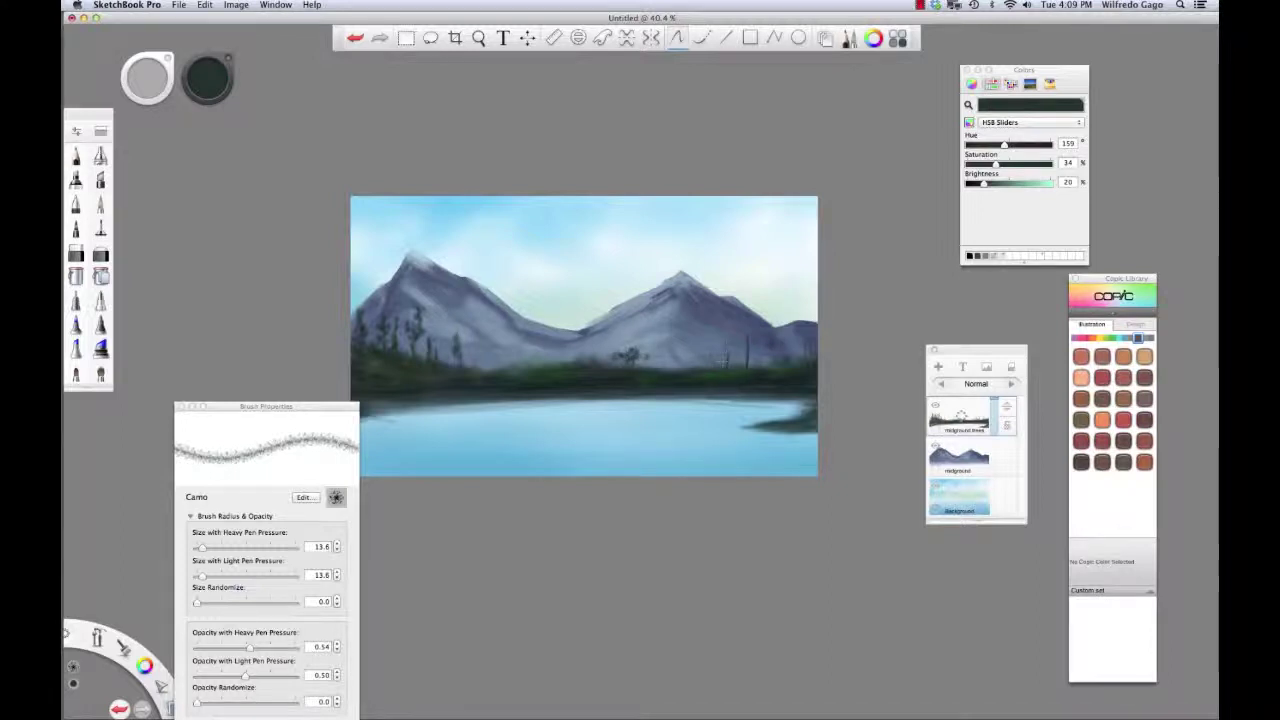
{"action": "left_click_drag", "start_coordinate": [726, 331], "coordinate": [706, 360]}
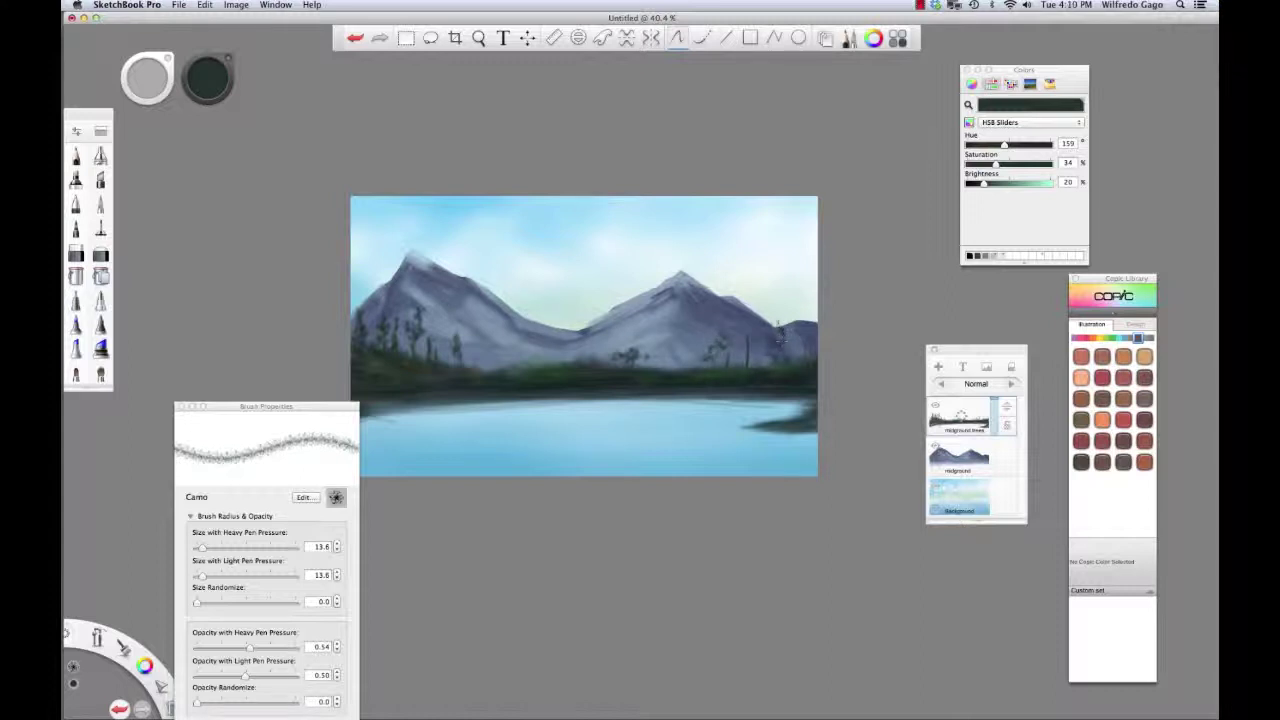
{"action": "left_click_drag", "start_coordinate": [778, 314], "coordinate": [784, 355]}
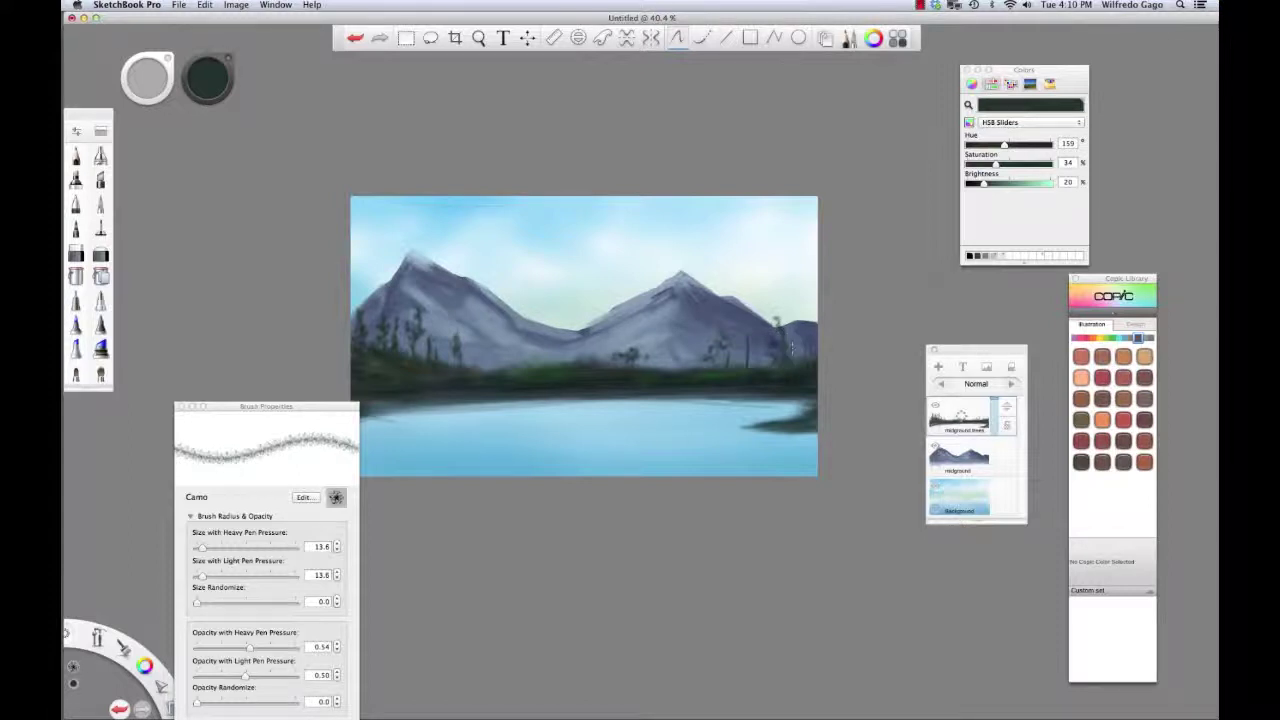
Enlarge the Camo brush to 38.6 and dab fuller foliage onto the trees at the right end of the shore
{"action": "left_click_drag", "start_coordinate": [724, 314], "coordinate": [509, 322]}
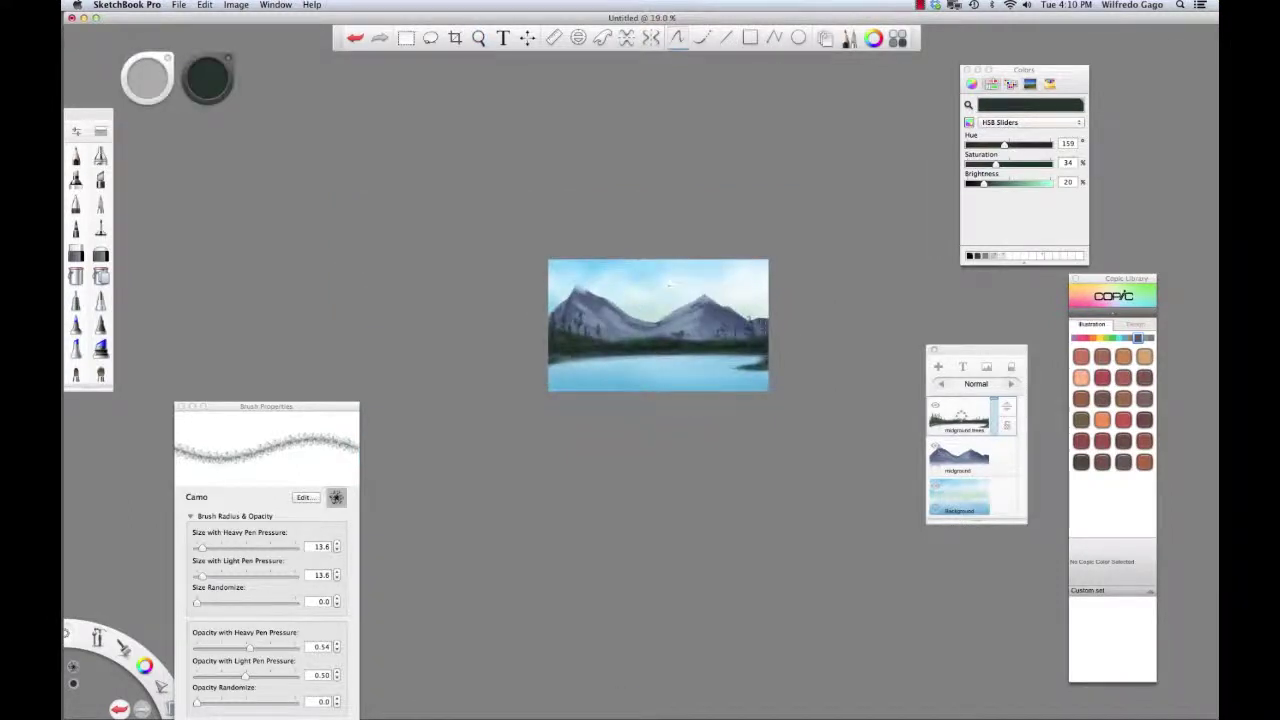
{"action": "key", "text": "bracketright"}
{"action": "key", "text": "bracketright"}
{"action": "key", "text": "bracketright"}
{"action": "key", "text": "bracketright"}
{"action": "key", "text": "bracketright"}
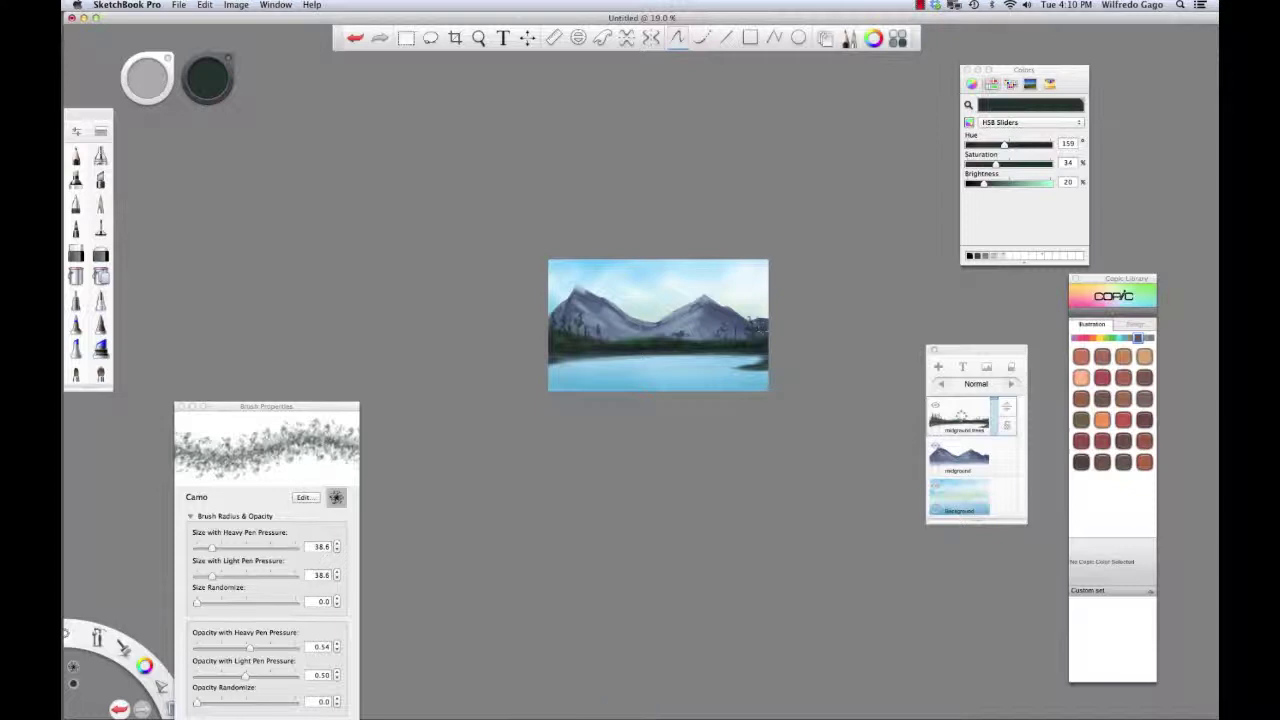
{"action": "left_click", "coordinate": [762, 326]}
{"action": "left_click", "coordinate": [760, 336]}
Paint a dark near shore around the lake's lower-left corner with texture Brush 2, sized 88.1 for heavy and 0.1 for light pressure
{"action": "left_click", "coordinate": [100, 131]}
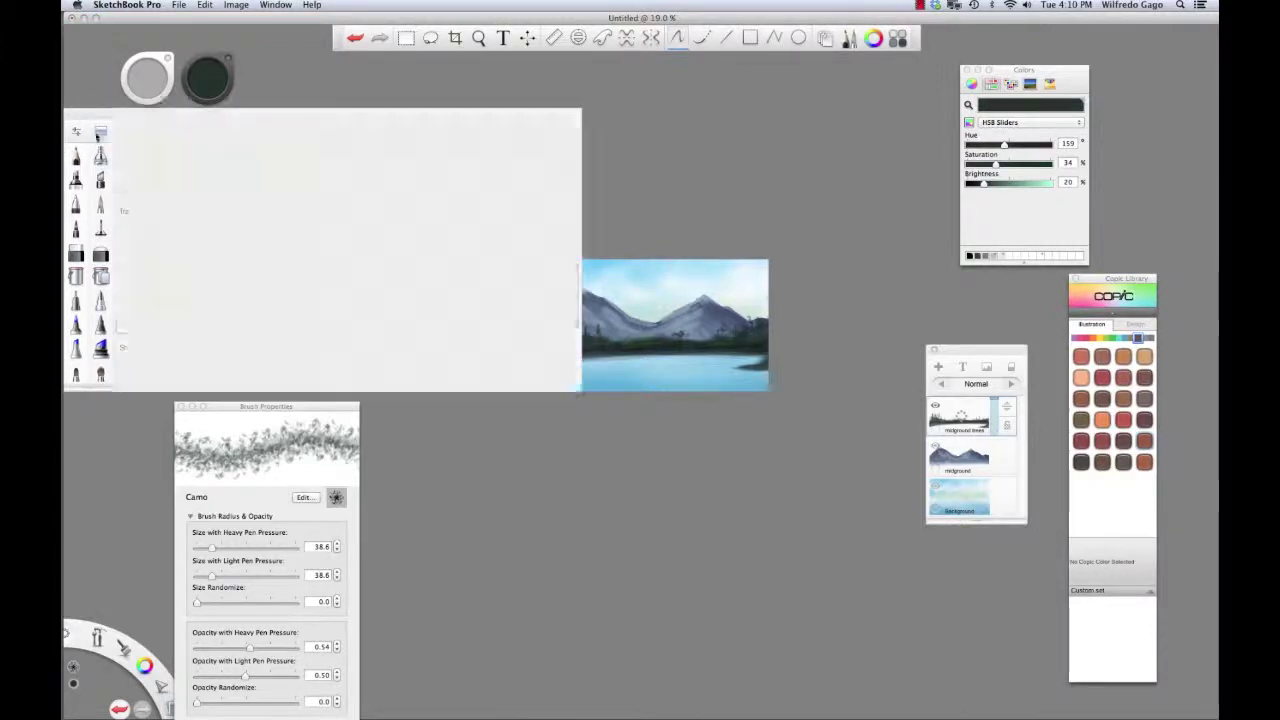
{"action": "left_click", "coordinate": [137, 303]}
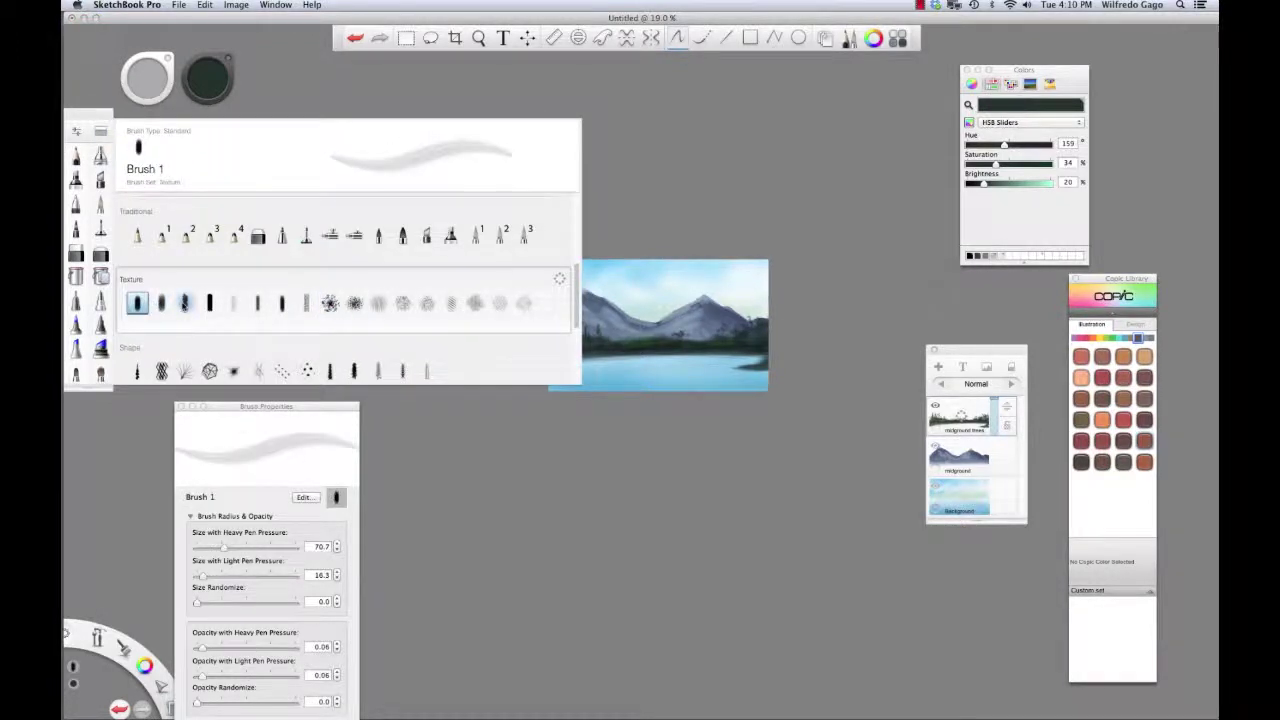
{"action": "left_click", "coordinate": [209, 303]}
{"action": "left_click", "coordinate": [161, 303]}
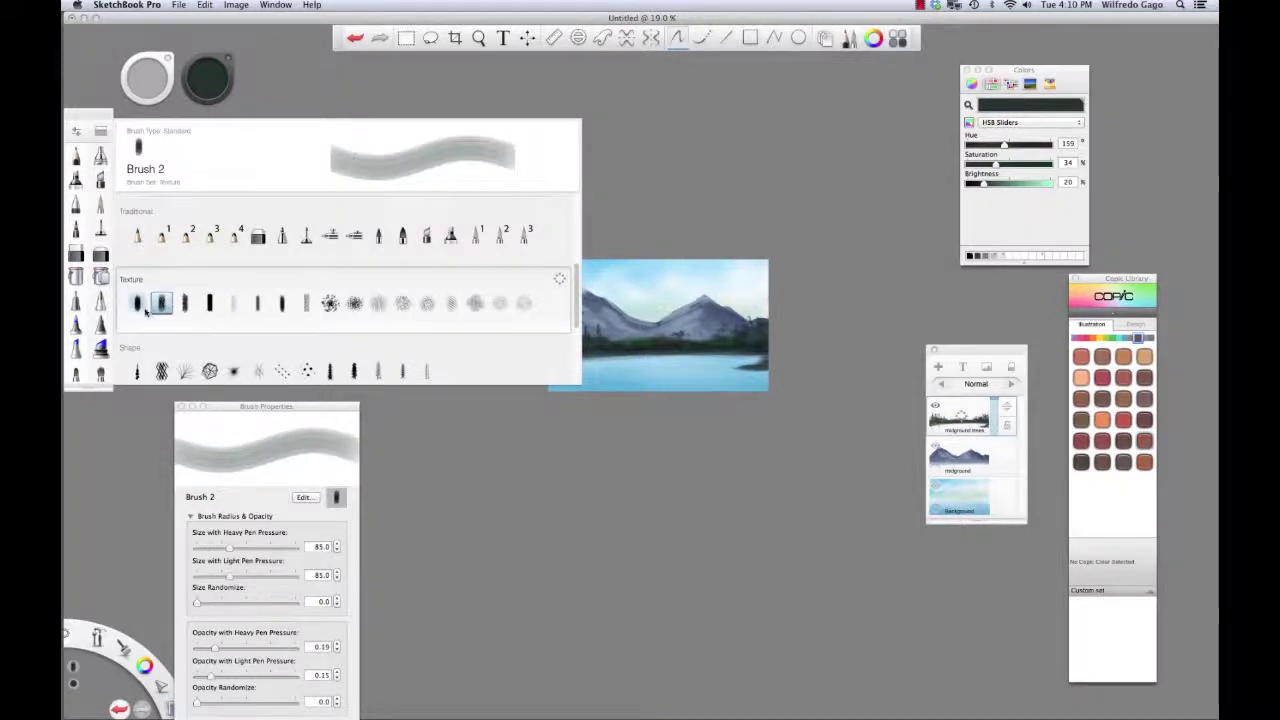
{"action": "left_click", "coordinate": [590, 250]}
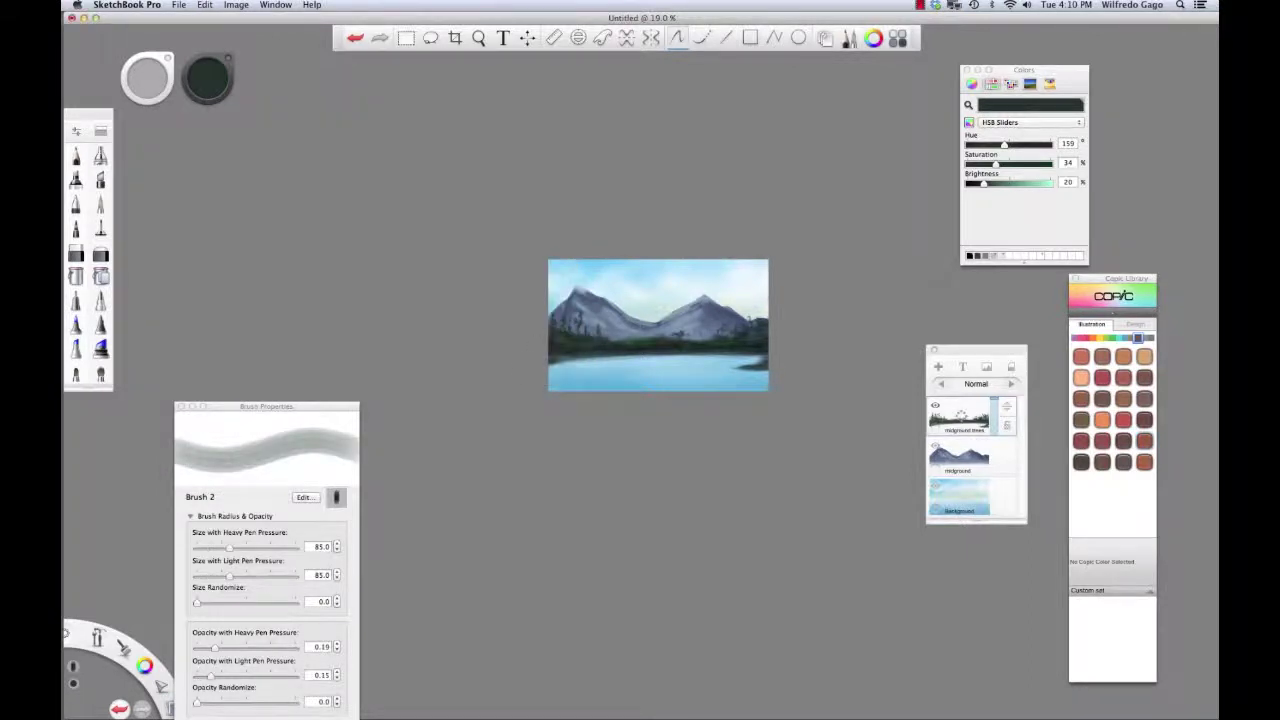
{"action": "mouse_move", "coordinate": [228, 549]}
{"action": "left_mouse_down"}
{"action": "mouse_move", "coordinate": [200, 551]}
{"action": "mouse_move", "coordinate": [229, 549]}
{"action": "mouse_move", "coordinate": [230, 578]}
{"action": "mouse_move", "coordinate": [195, 578]}
{"action": "mouse_move", "coordinate": [225, 605]}
{"action": "mouse_move", "coordinate": [194, 604]}
{"action": "left_mouse_up"}
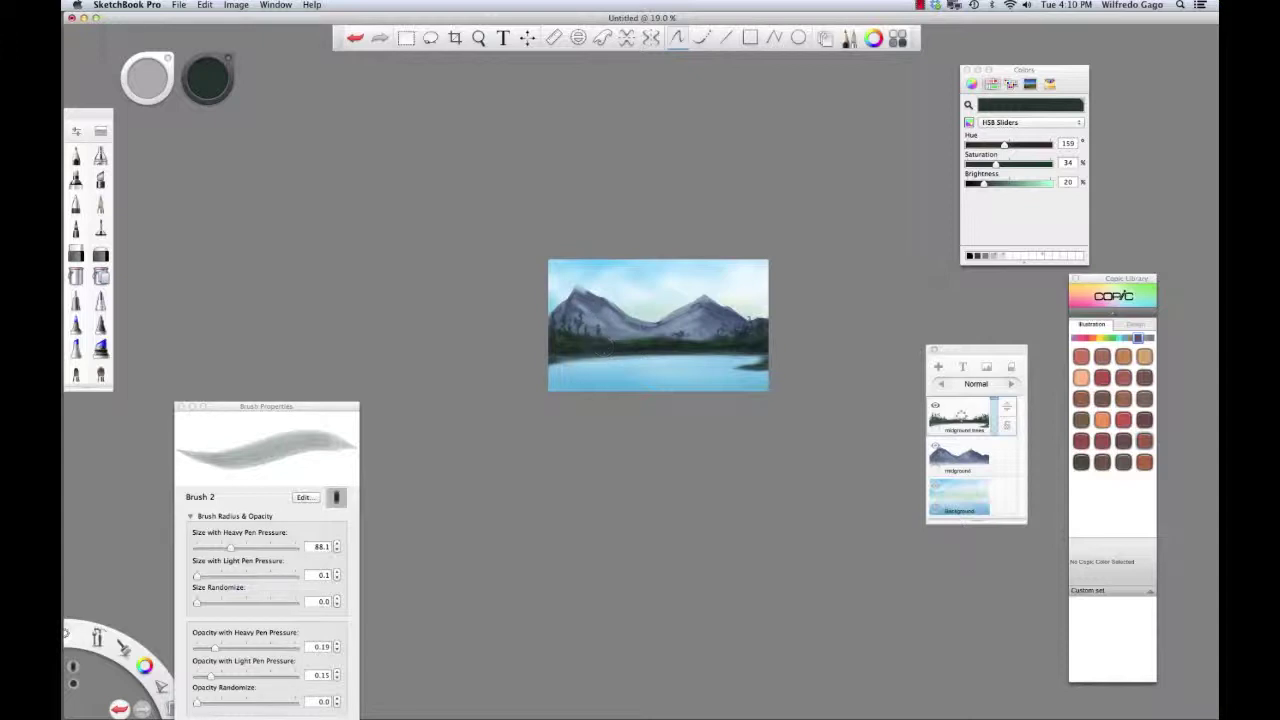
{"action": "mouse_move", "coordinate": [578, 365]}
{"action": "left_mouse_down"}
{"action": "mouse_move", "coordinate": [532, 369]}
{"action": "mouse_move", "coordinate": [563, 360]}
{"action": "mouse_move", "coordinate": [584, 368]}
{"action": "mouse_move", "coordinate": [535, 381]}
{"action": "mouse_move", "coordinate": [656, 391]}
{"action": "mouse_move", "coordinate": [548, 388]}
{"action": "left_mouse_up"}
{"action": "key", "text": "super+z"}
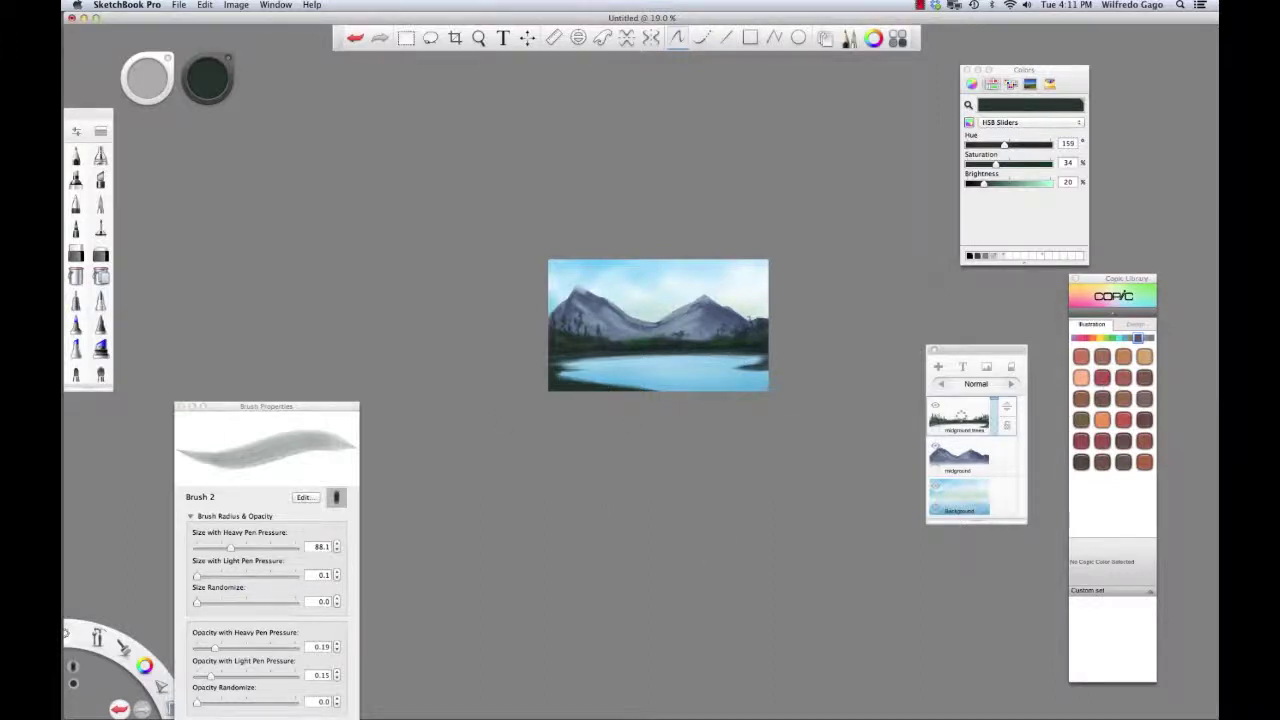
Clean up the mountain ridge edges on the mountain layer with the Hard Eraser
{"action": "key", "text": "space"}
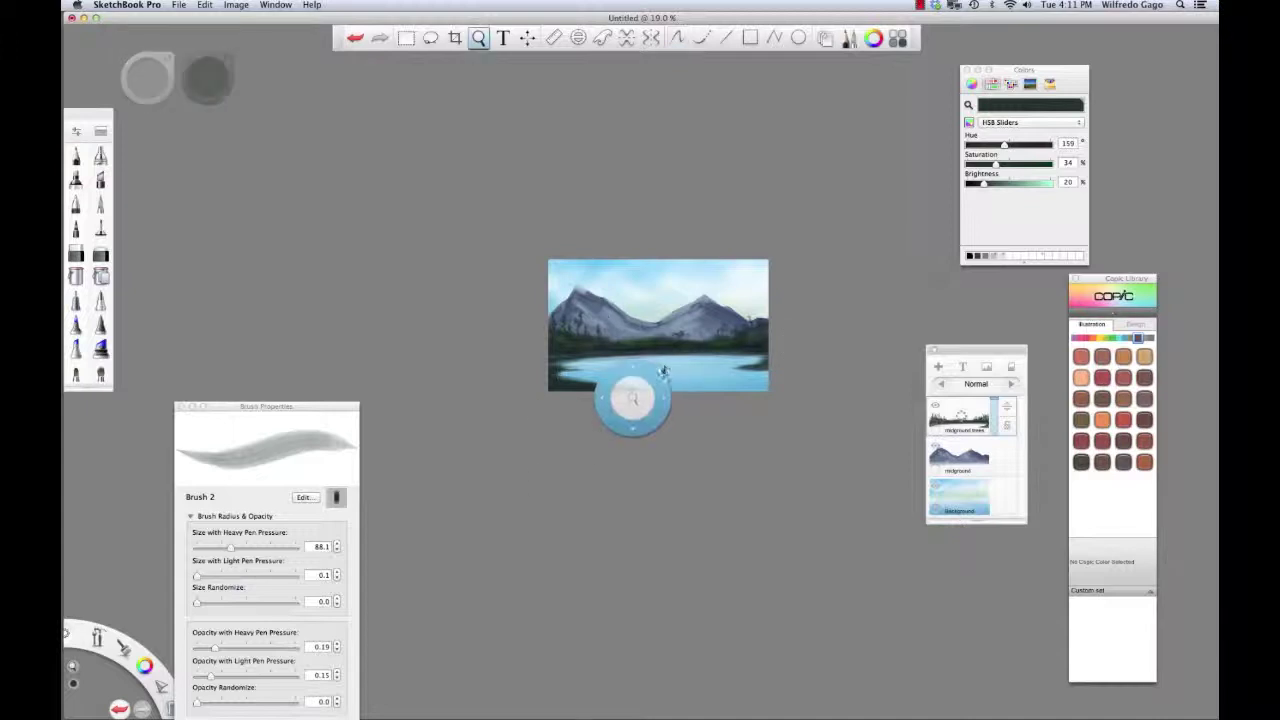
{"action": "mouse_move", "coordinate": [662, 372]}
{"action": "left_mouse_down"}
{"action": "mouse_move", "coordinate": [630, 396]}
{"action": "mouse_move", "coordinate": [513, 385]}
{"action": "mouse_move", "coordinate": [712, 390]}
{"action": "mouse_move", "coordinate": [666, 390]}
{"action": "left_mouse_up"}
{"action": "left_click", "coordinate": [985, 466]}
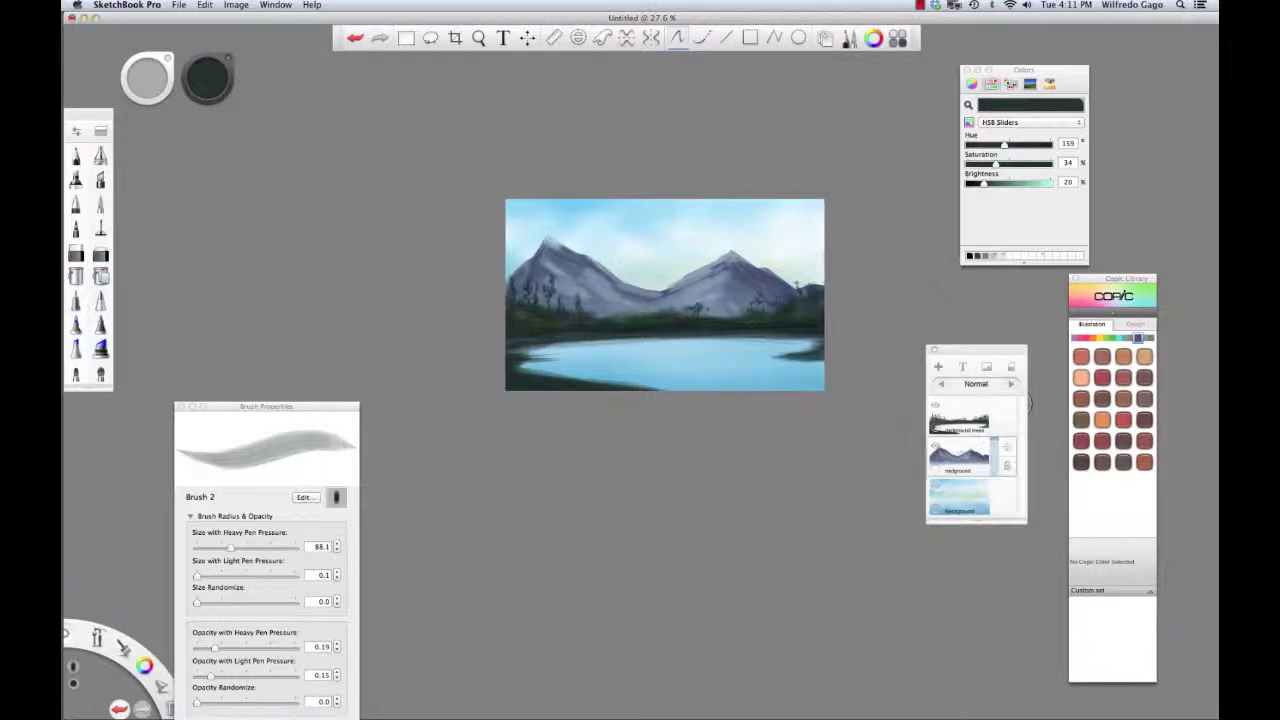
{"action": "left_click", "coordinate": [76, 254]}
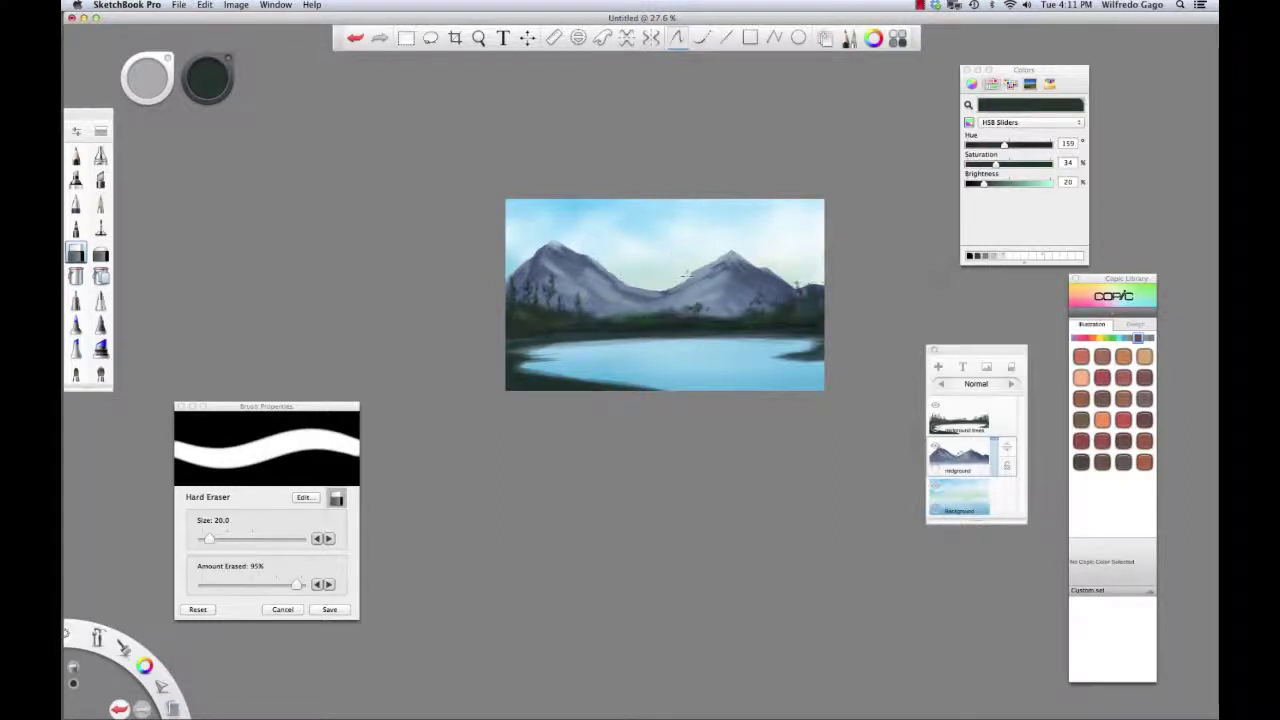
{"action": "key", "text": "super+z"}
{"action": "left_click", "coordinate": [667, 281]}
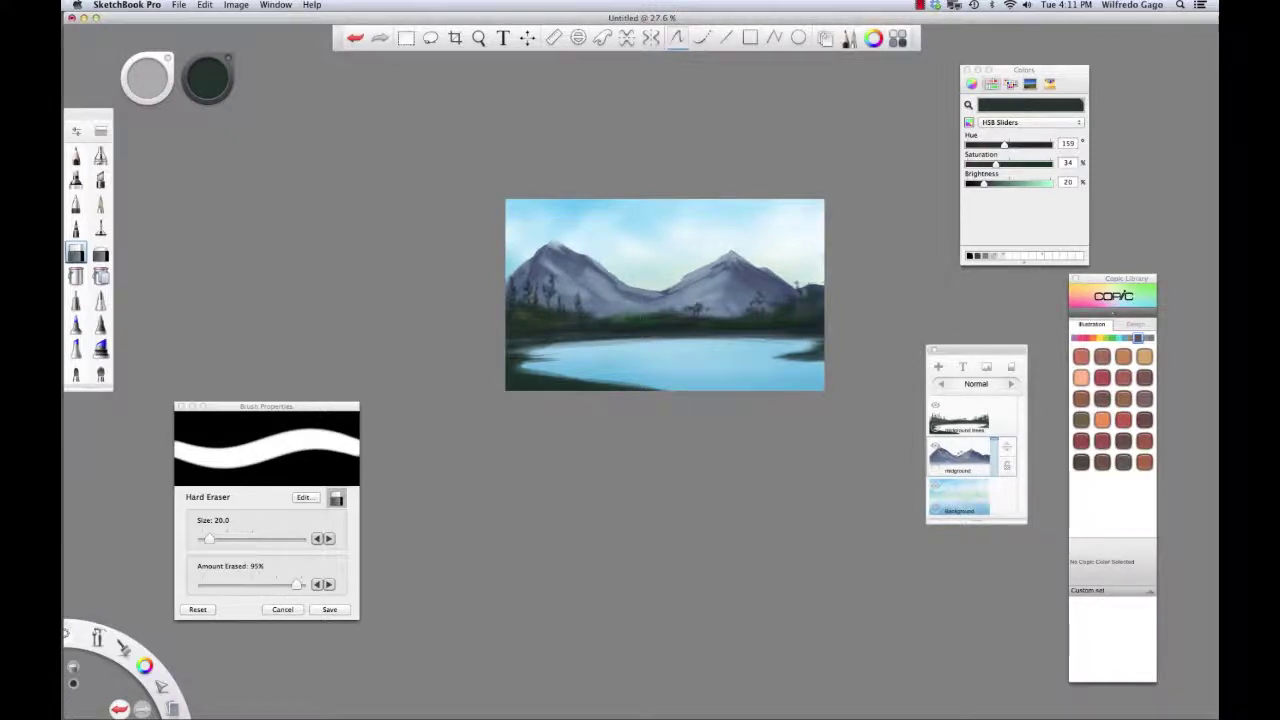
Switch to the Camo texture brush and choose the light green Copic colour YG13 Chartreuse
{"action": "left_click", "coordinate": [101, 132]}
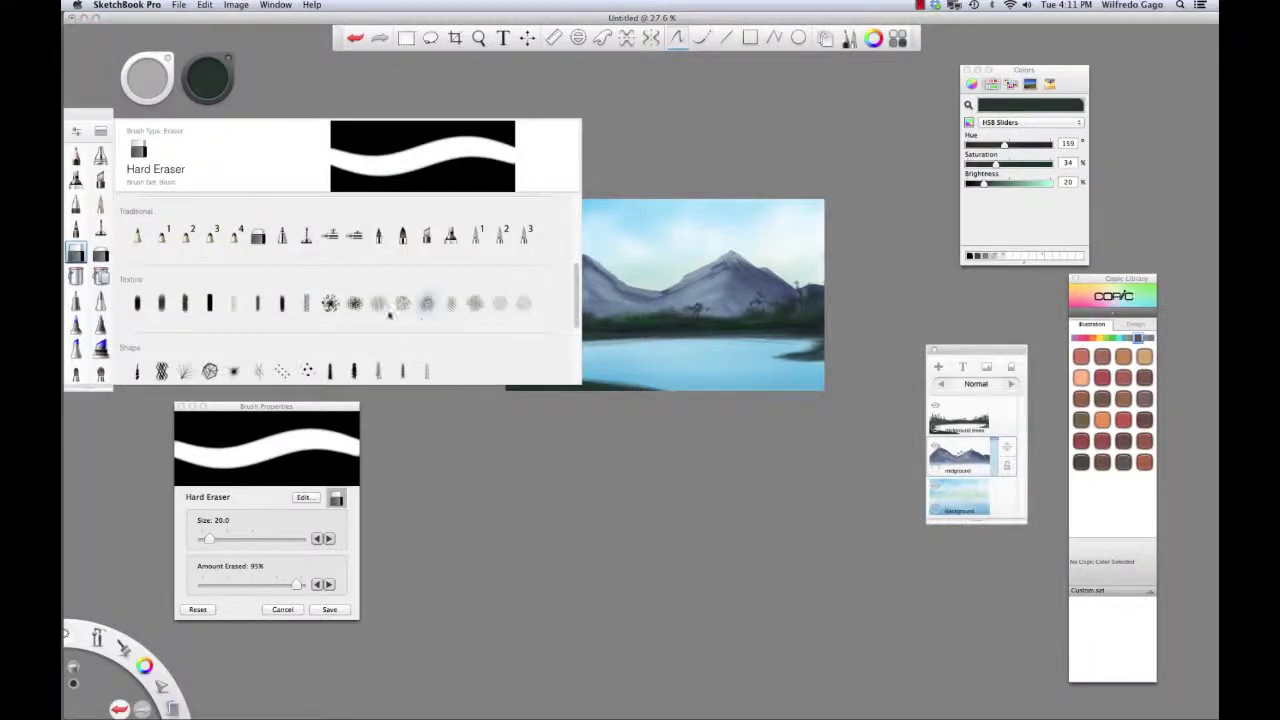
{"action": "left_click", "coordinate": [330, 303]}
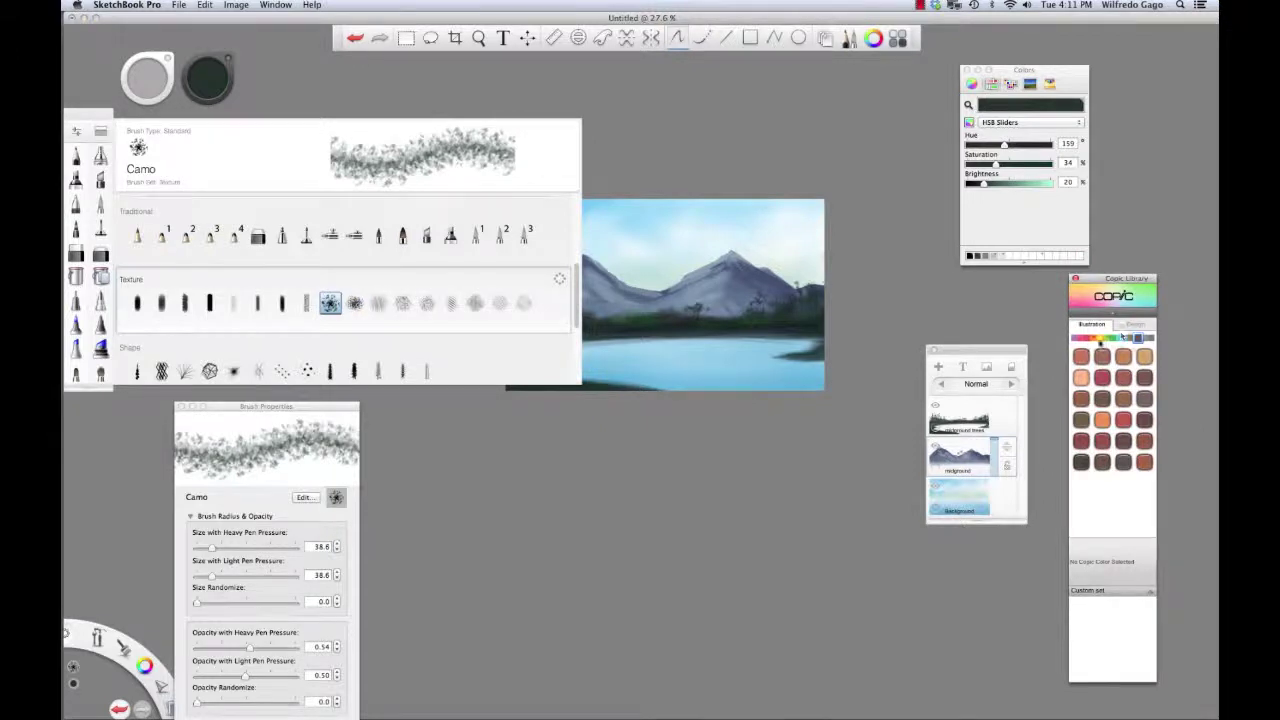
{"action": "left_click", "coordinate": [1099, 338]}
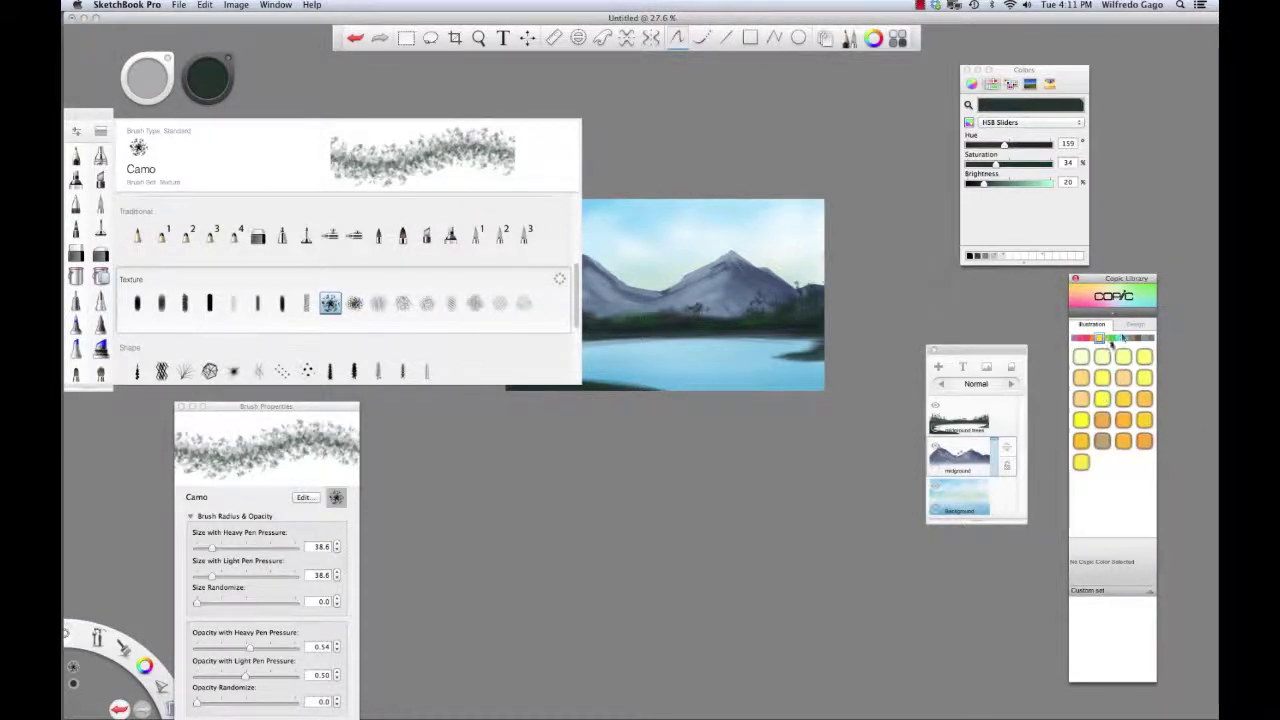
{"action": "left_click", "coordinate": [1106, 339]}
{"action": "left_click", "coordinate": [1104, 419]}
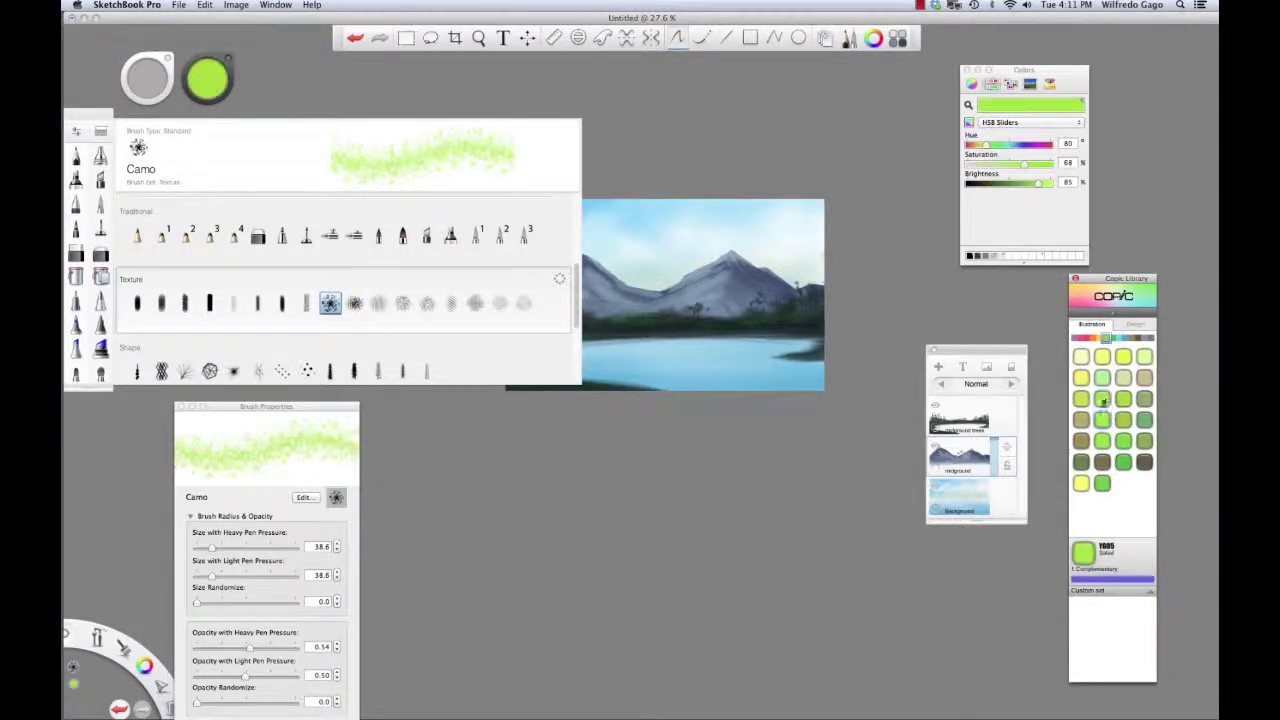
{"action": "left_click", "coordinate": [100, 131]}
Undo the stray mark on the mountain layer and reduce the Camo brush to size 18.6
{"action": "key", "text": "space"}
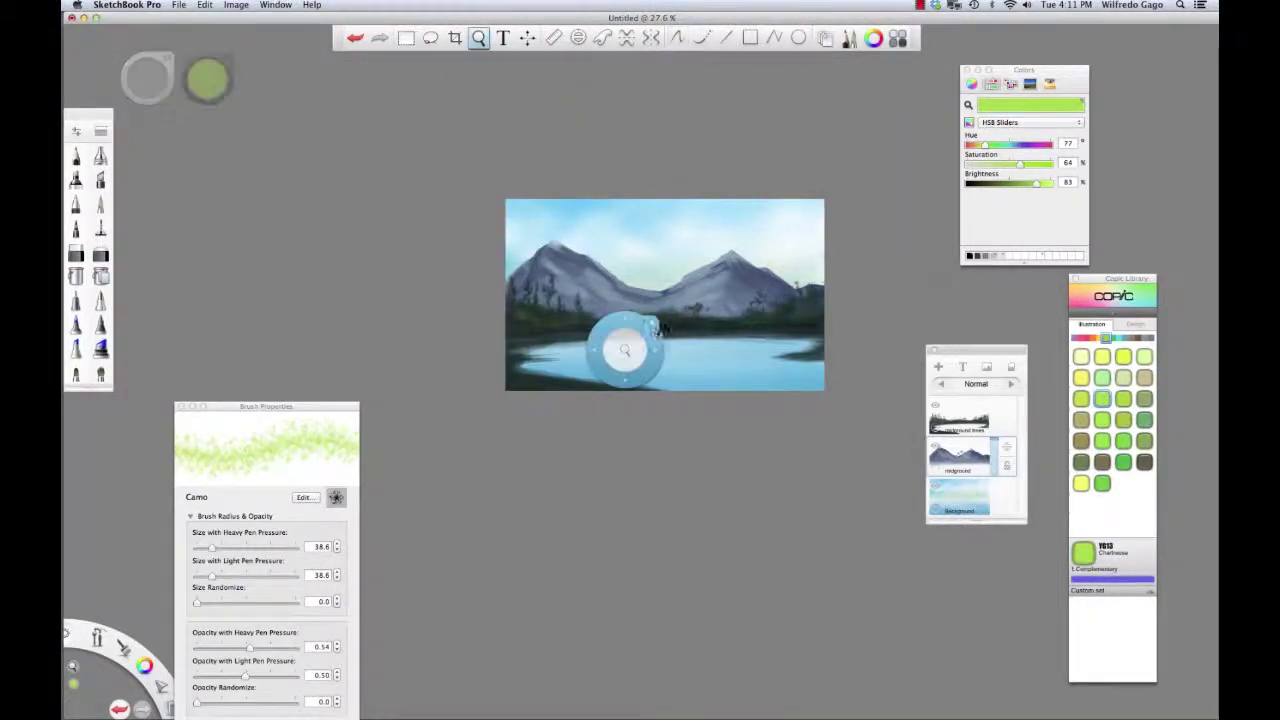
{"action": "left_click_drag", "start_coordinate": [627, 350], "coordinate": [723, 363]}
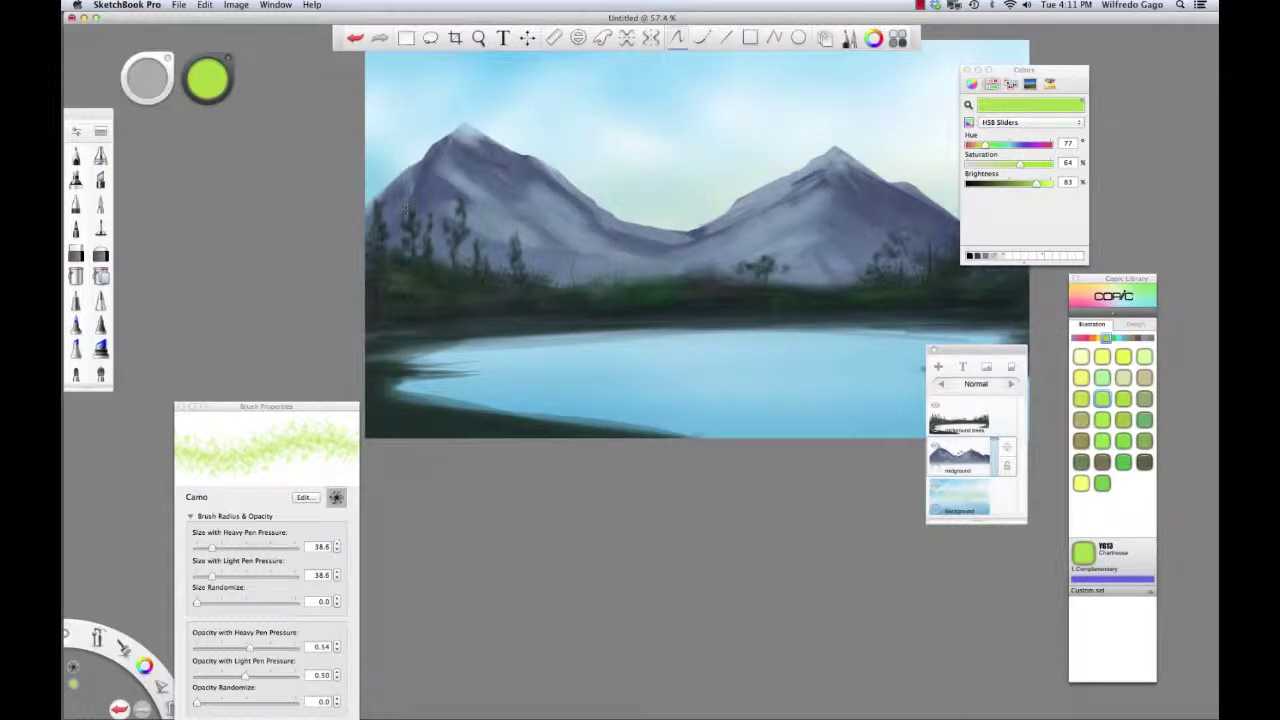
{"action": "key", "text": "super+z"}
{"action": "key", "text": "["}
{"action": "key", "text": "["}
{"action": "key", "text": "["}
{"action": "key", "text": "["}
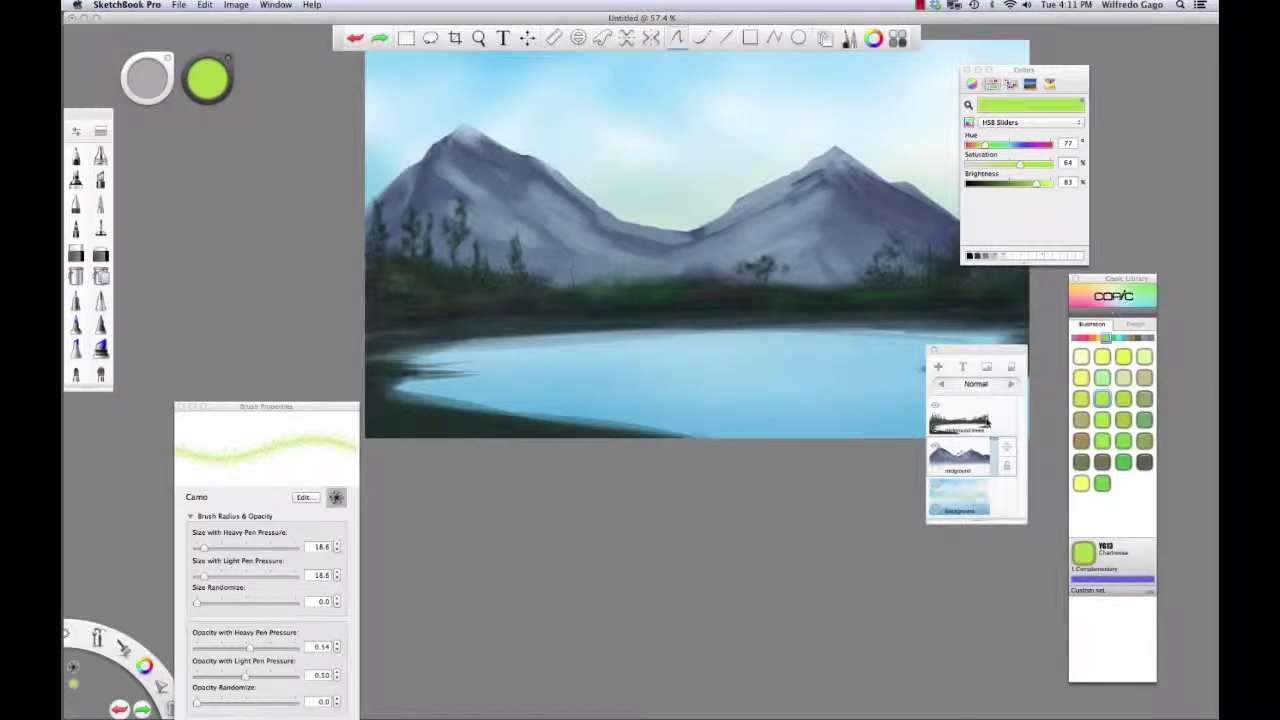
Dab chartreuse highlights onto the trees on the background trees layer, with the Camo brush's heavy and light pressure opacity at 0.21
{"action": "left_click", "coordinate": [962, 420]}
{"action": "left_click_drag", "start_coordinate": [414, 222], "coordinate": [372, 239]}
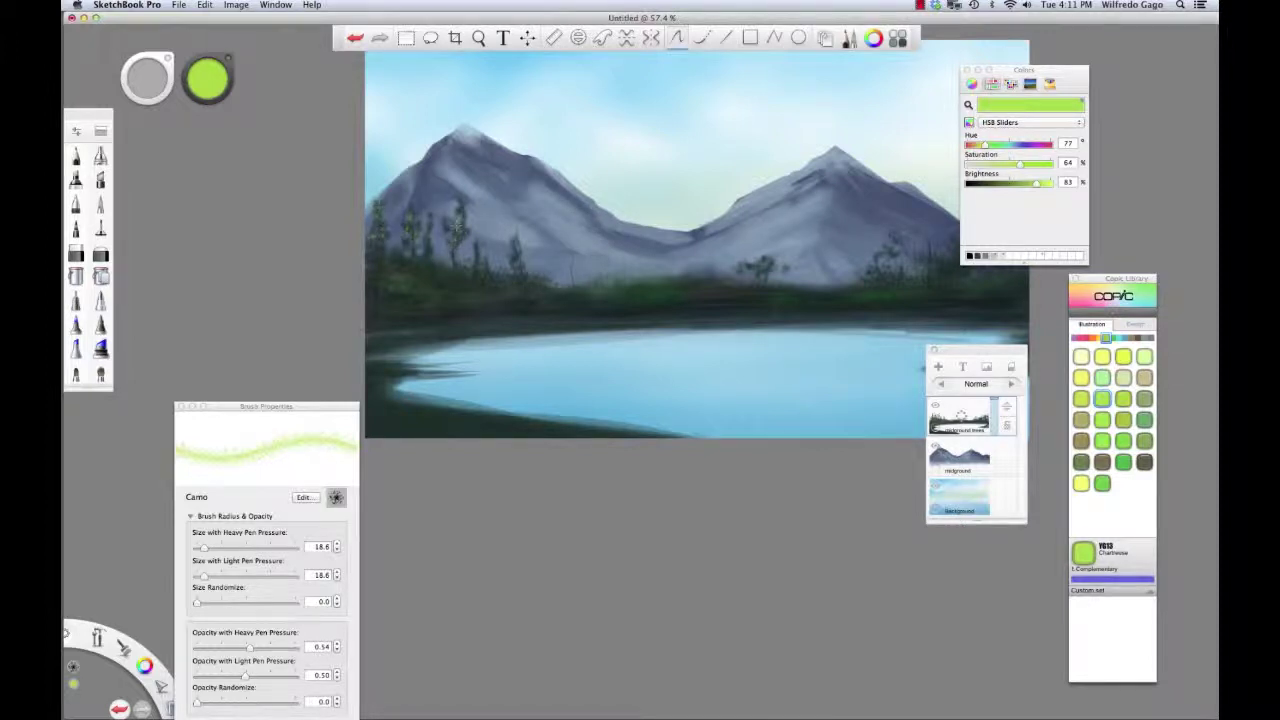
{"action": "left_click_drag", "start_coordinate": [250, 647], "coordinate": [217, 648]}
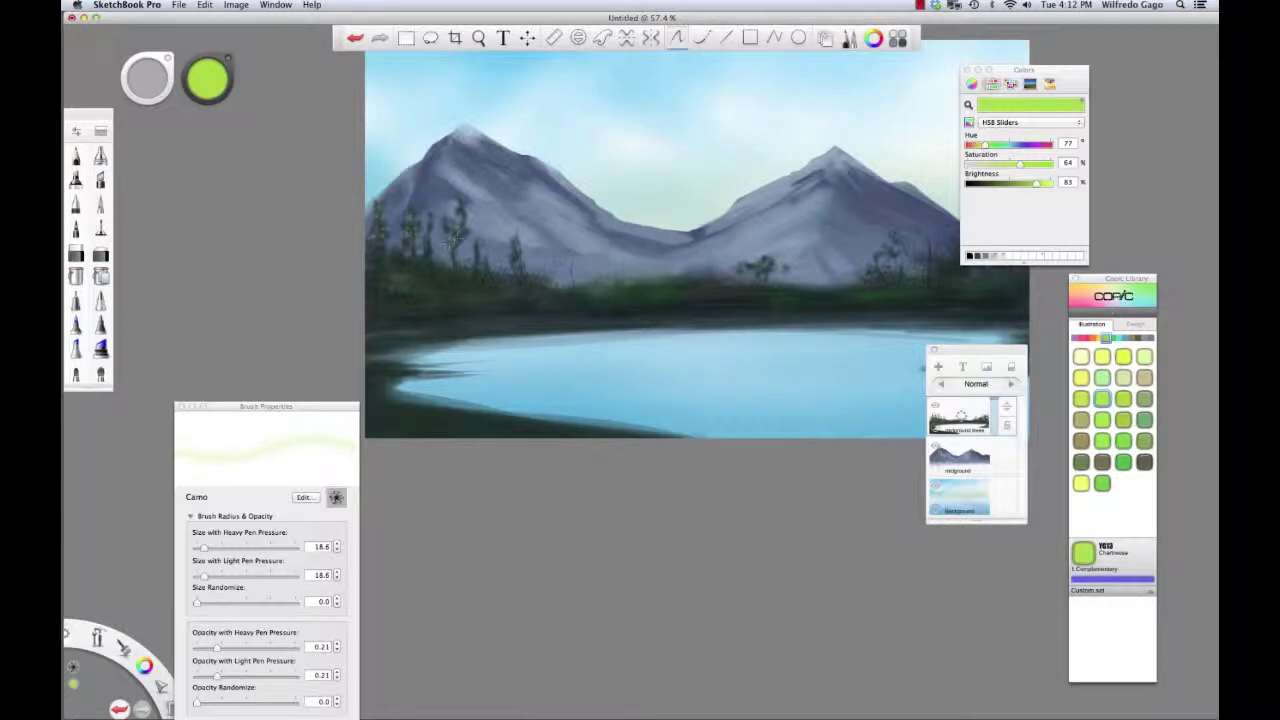
{"action": "left_click_drag", "start_coordinate": [480, 247], "coordinate": [516, 263]}
{"action": "key", "text": "space"}
{"action": "left_click_drag", "start_coordinate": [477, 216], "coordinate": [332, 260]}
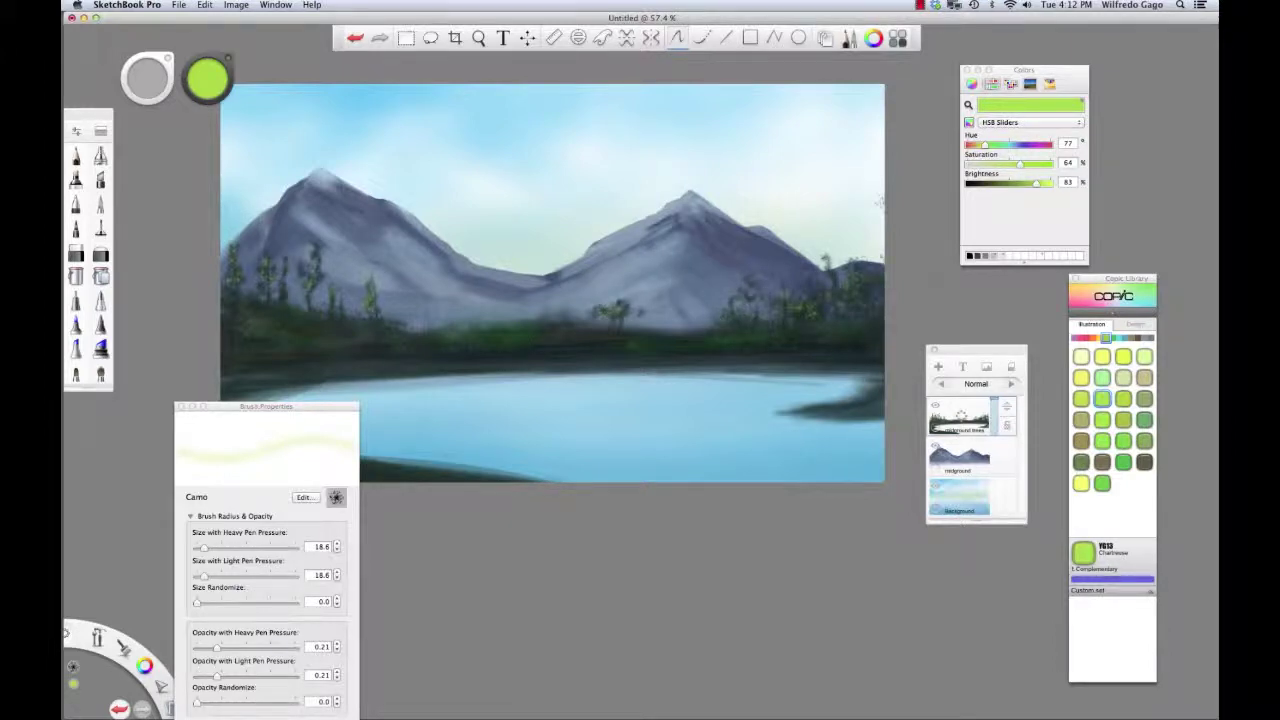
{"action": "left_click_drag", "start_coordinate": [454, 331], "coordinate": [507, 329]}
{"action": "key", "text": "super+z"}
Sample dark green from the far shore and add dark Pencil strokes to the trees at its left end
{"action": "key", "text": "space"}
{"action": "mouse_move", "coordinate": [658, 345]}
{"action": "left_mouse_down"}
{"action": "mouse_move", "coordinate": [693, 333]}
{"action": "mouse_move", "coordinate": [674, 338]}
{"action": "left_mouse_up"}
{"action": "key", "text": "space"}
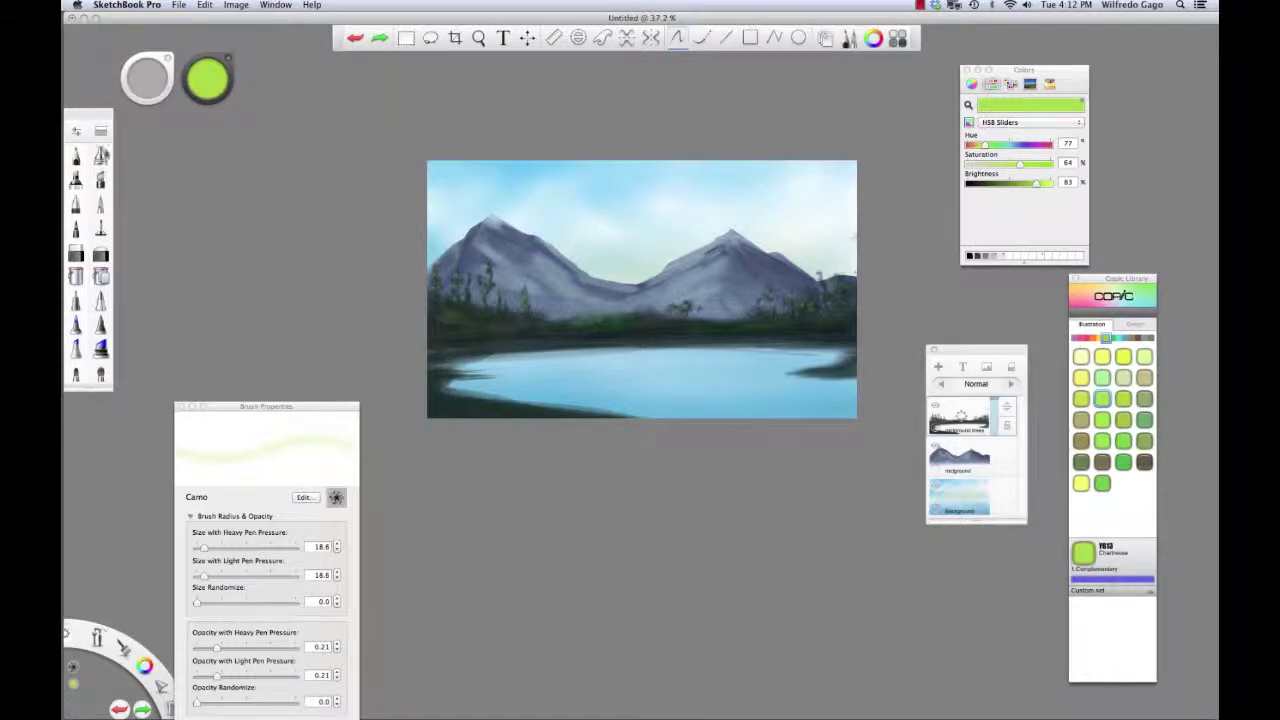
{"action": "left_click", "coordinate": [76, 156]}
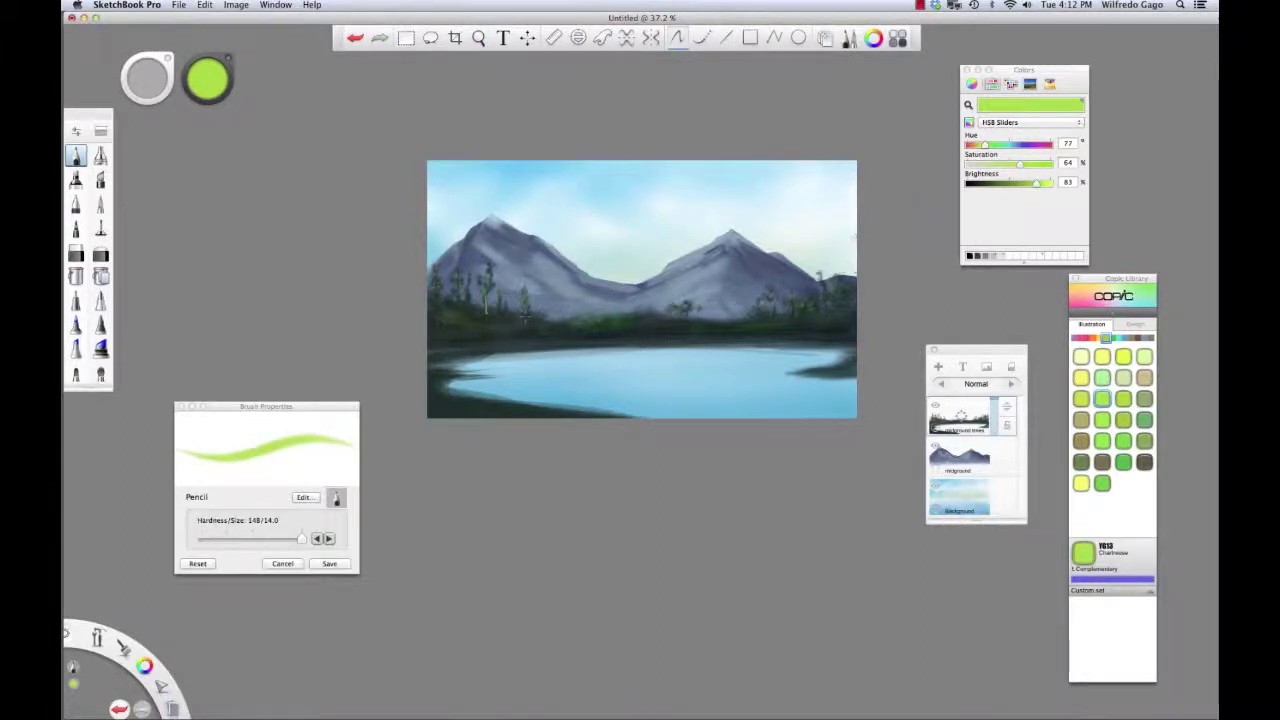
{"action": "left_click", "coordinate": [494, 316], "text": "alt"}
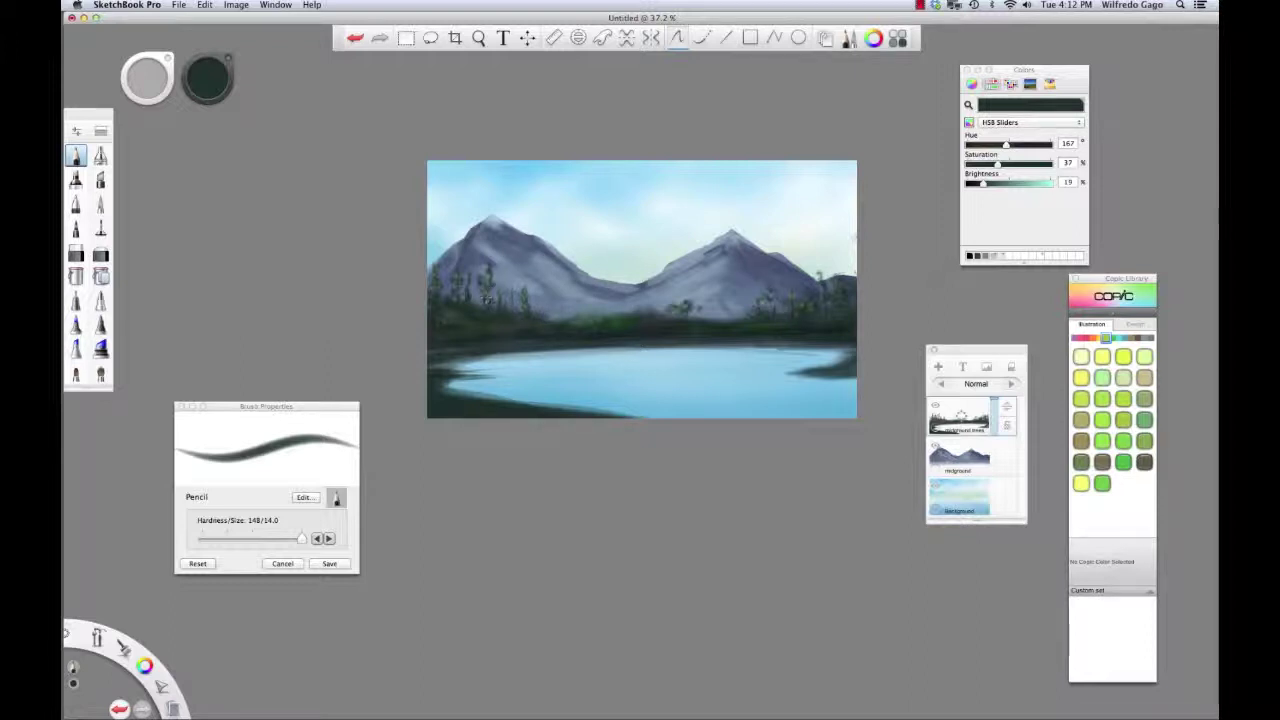
{"action": "key", "text": "]"}
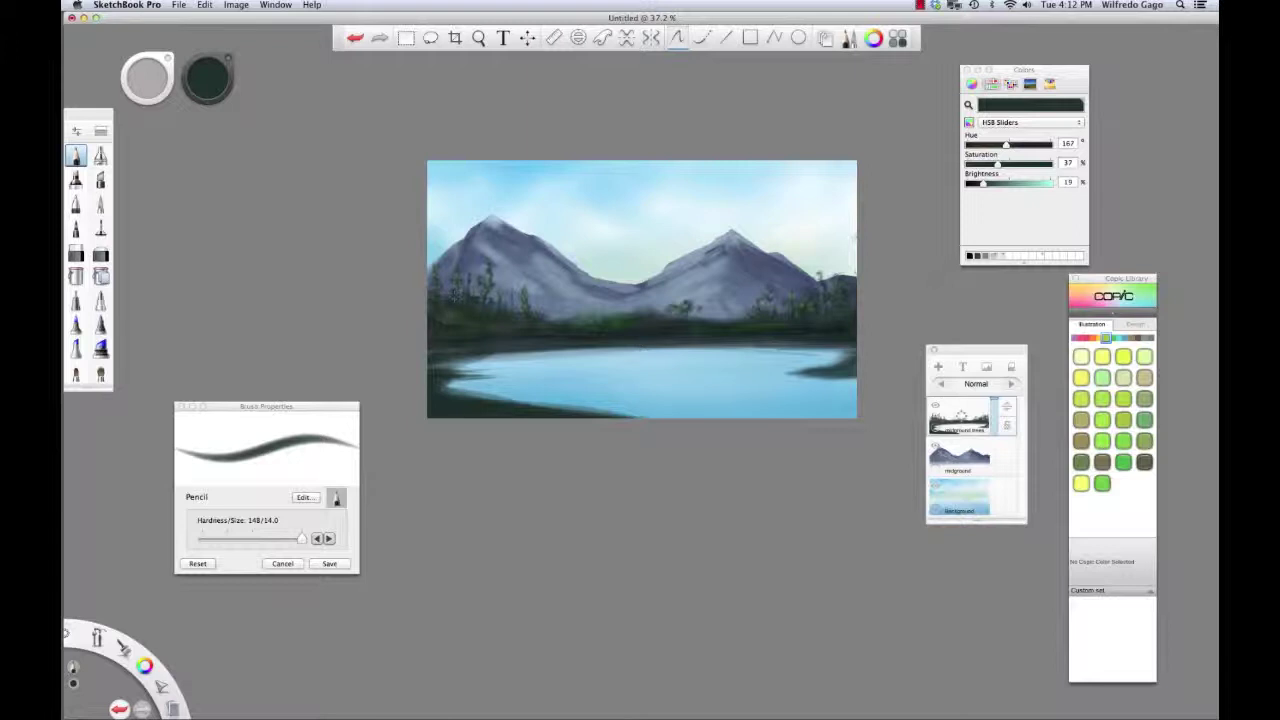
Set the Chisel Tip Pen to size 23.5 with a mountain blue-grey toned to 21% saturation and 52% brightness
{"action": "left_click", "coordinate": [492, 305], "text": "alt"}
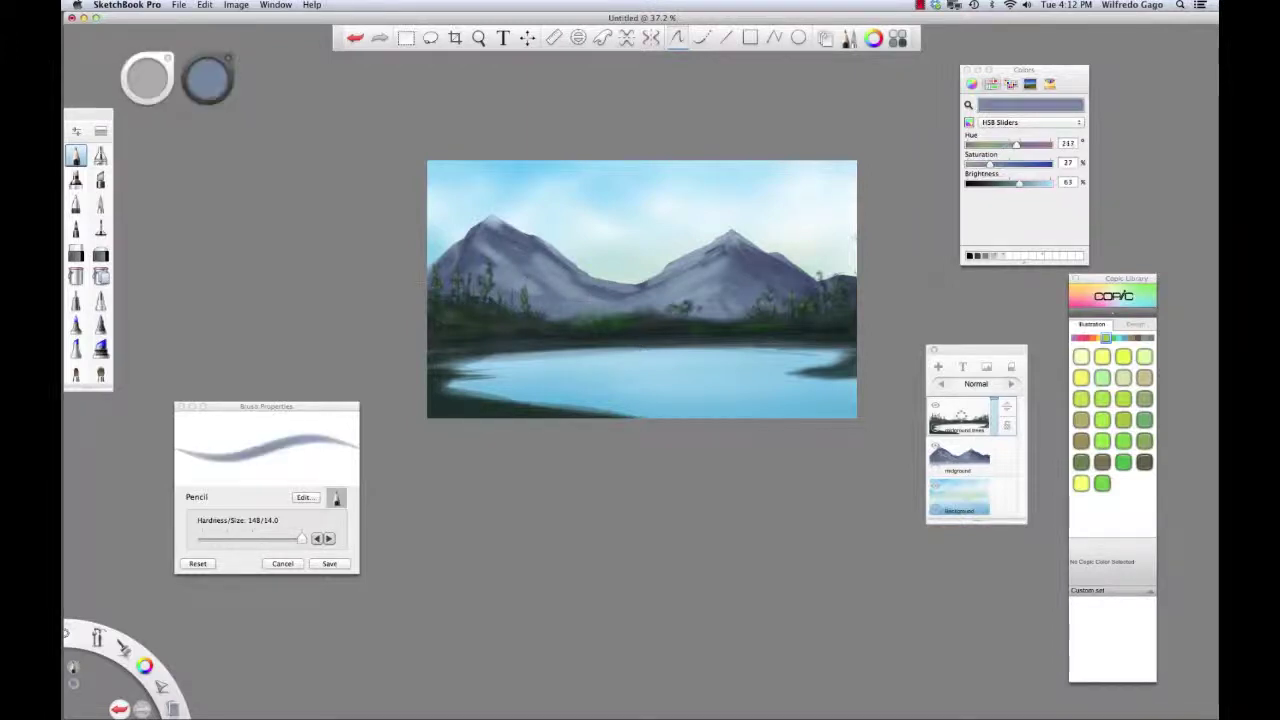
{"action": "left_click", "coordinate": [100, 179]}
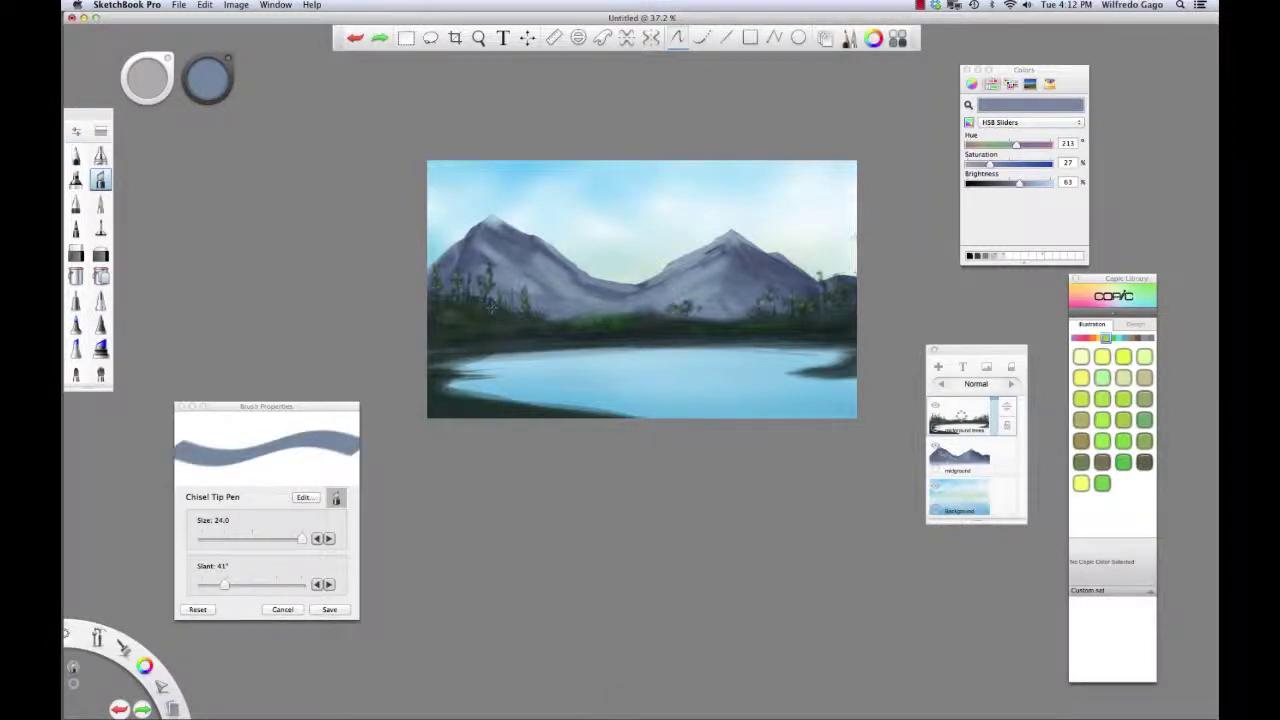
{"action": "key", "text": "super+z"}
{"action": "mouse_move", "coordinate": [139, 94]}
{"action": "left_mouse_down"}
{"action": "mouse_move", "coordinate": [147, 119]}
{"action": "mouse_move", "coordinate": [145, 90]}
{"action": "left_mouse_up"}
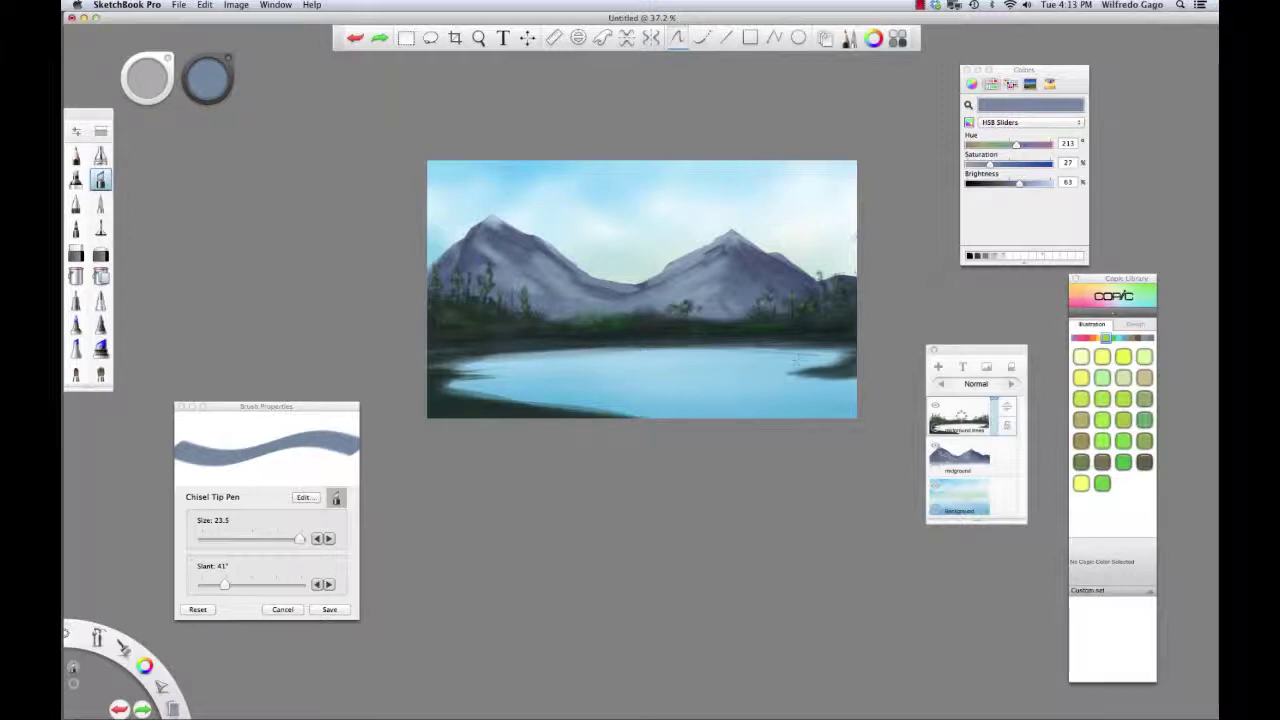
{"action": "left_click", "coordinate": [1032, 215]}
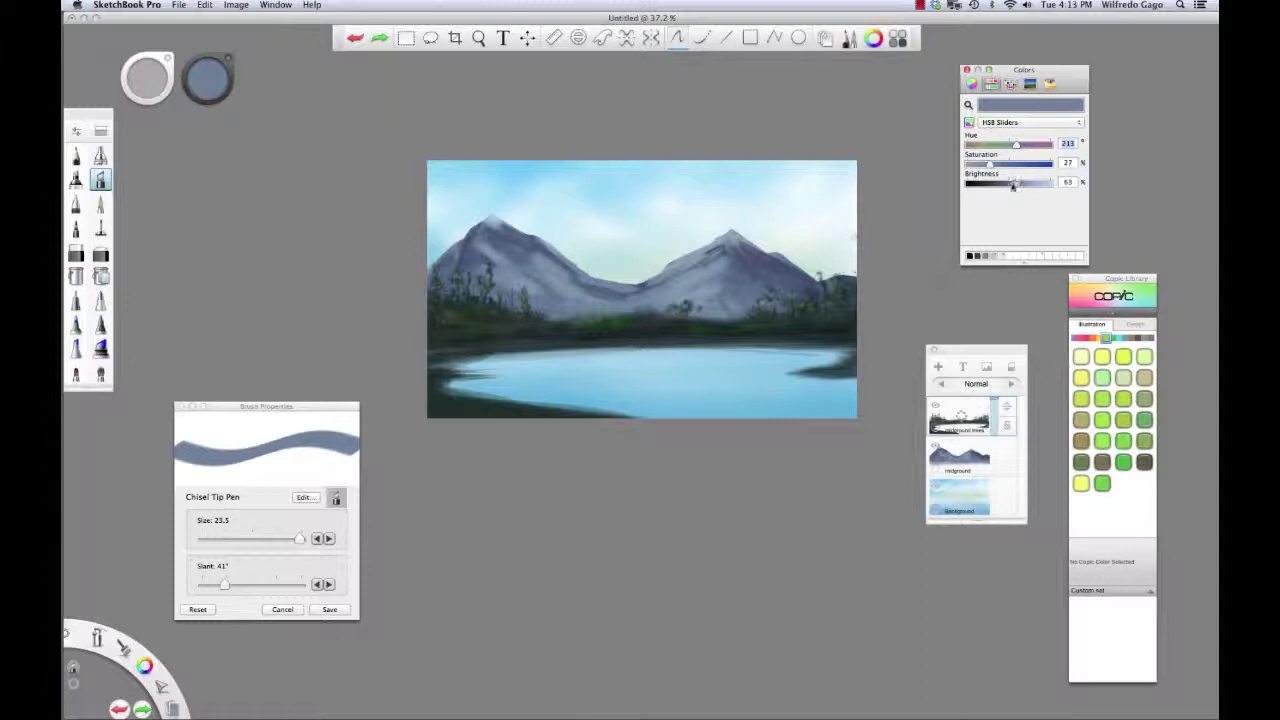
{"action": "left_click_drag", "start_coordinate": [1013, 185], "coordinate": [983, 165]}
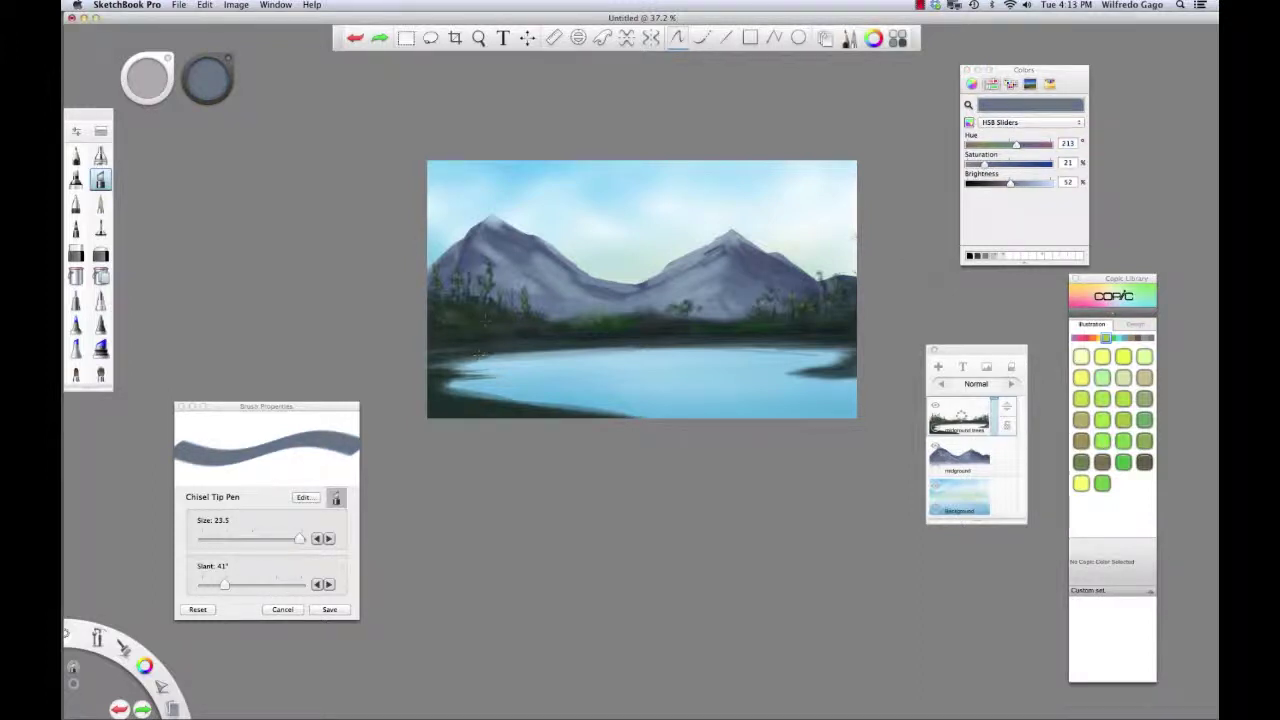
Draw a small blue-grey shape at the base of the left trees, narrowing the Chisel Tip Pen to 13.5 and 7.5
{"action": "left_click_drag", "start_coordinate": [485, 318], "coordinate": [508, 323]}
{"action": "key", "text": "super+z"}
{"action": "key", "text": "["}
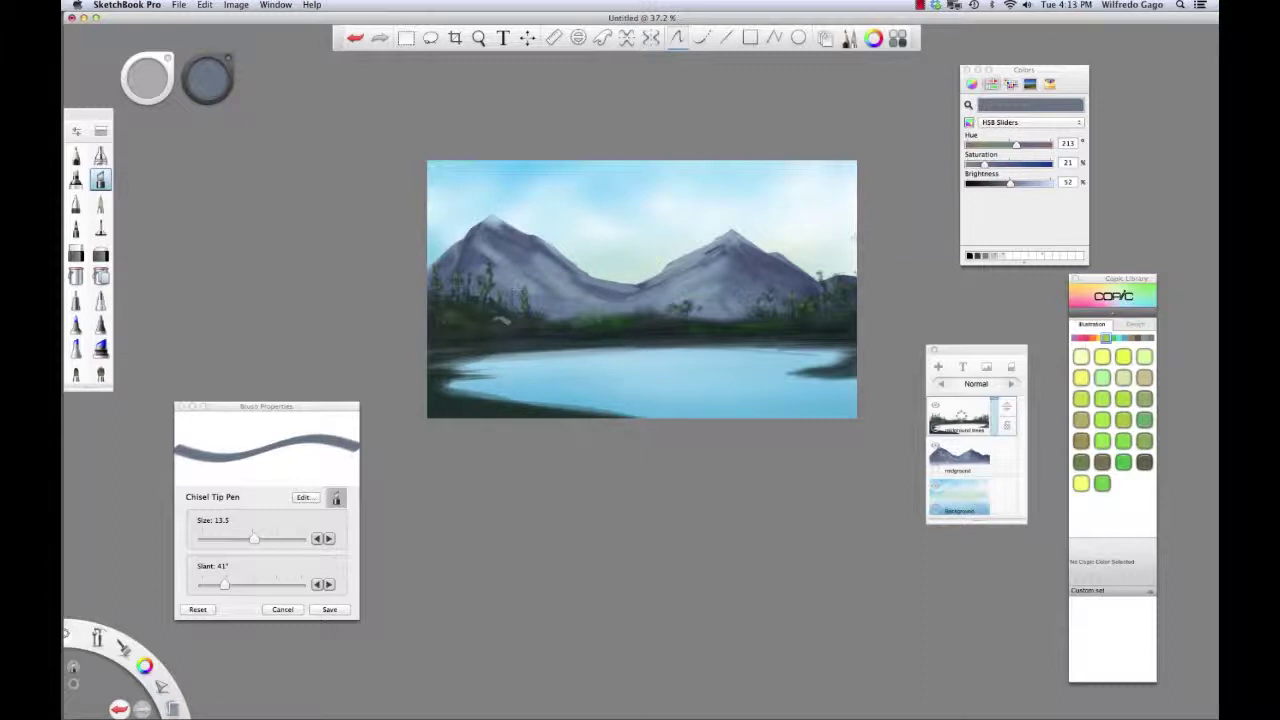
{"action": "left_click", "coordinate": [480, 262], "text": "alt"}
{"action": "left_click_drag", "start_coordinate": [495, 320], "coordinate": [505, 328]}
{"action": "key", "text": "super+z"}
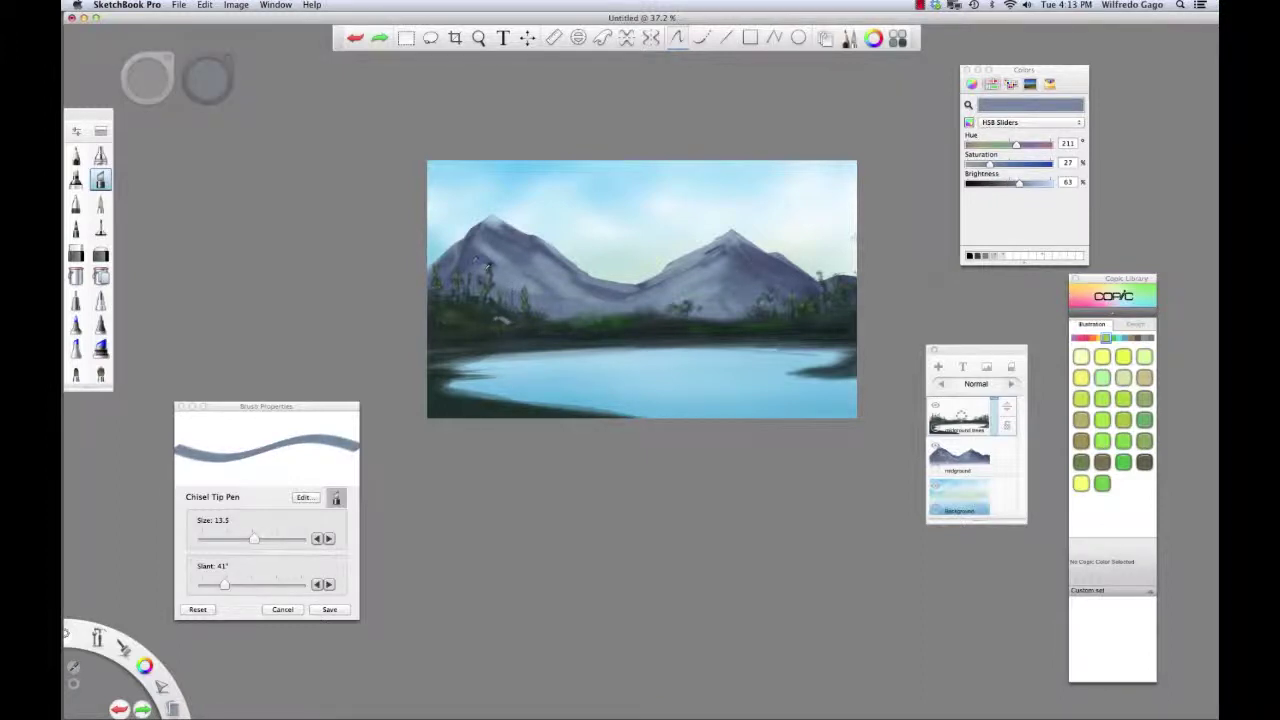
{"action": "key", "text": "super+shift+z"}
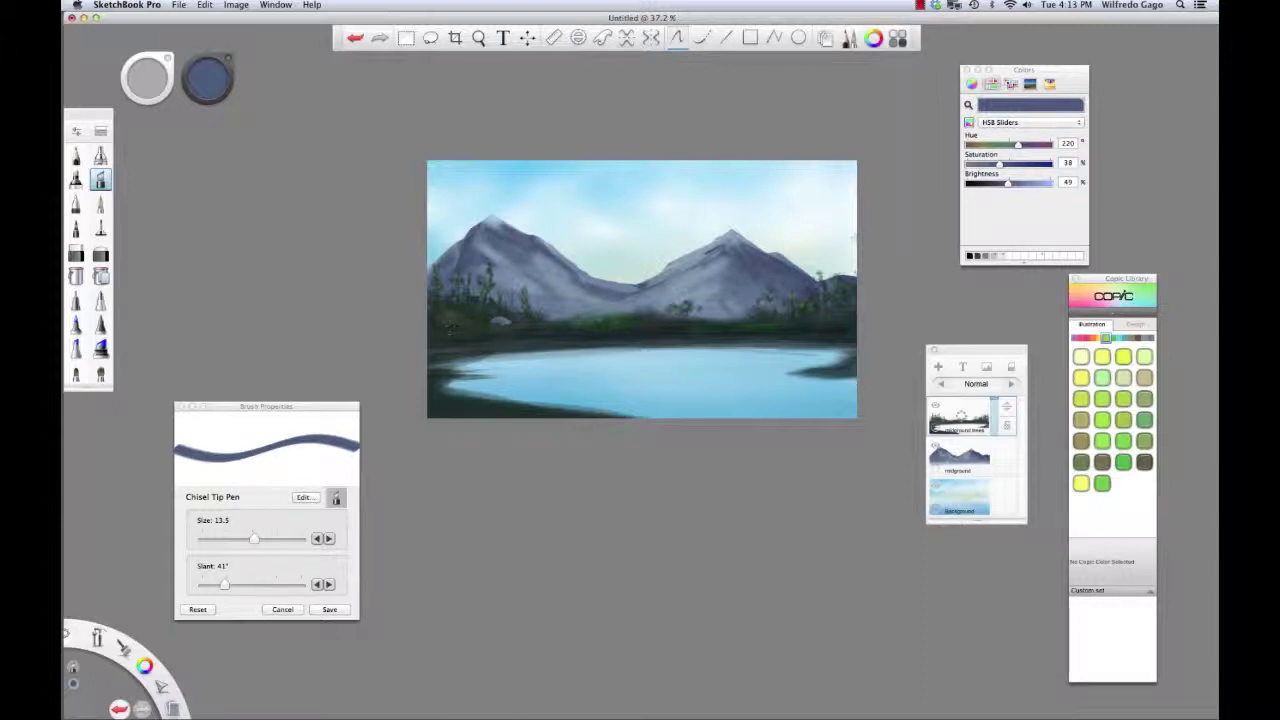
{"action": "key", "text": "["}
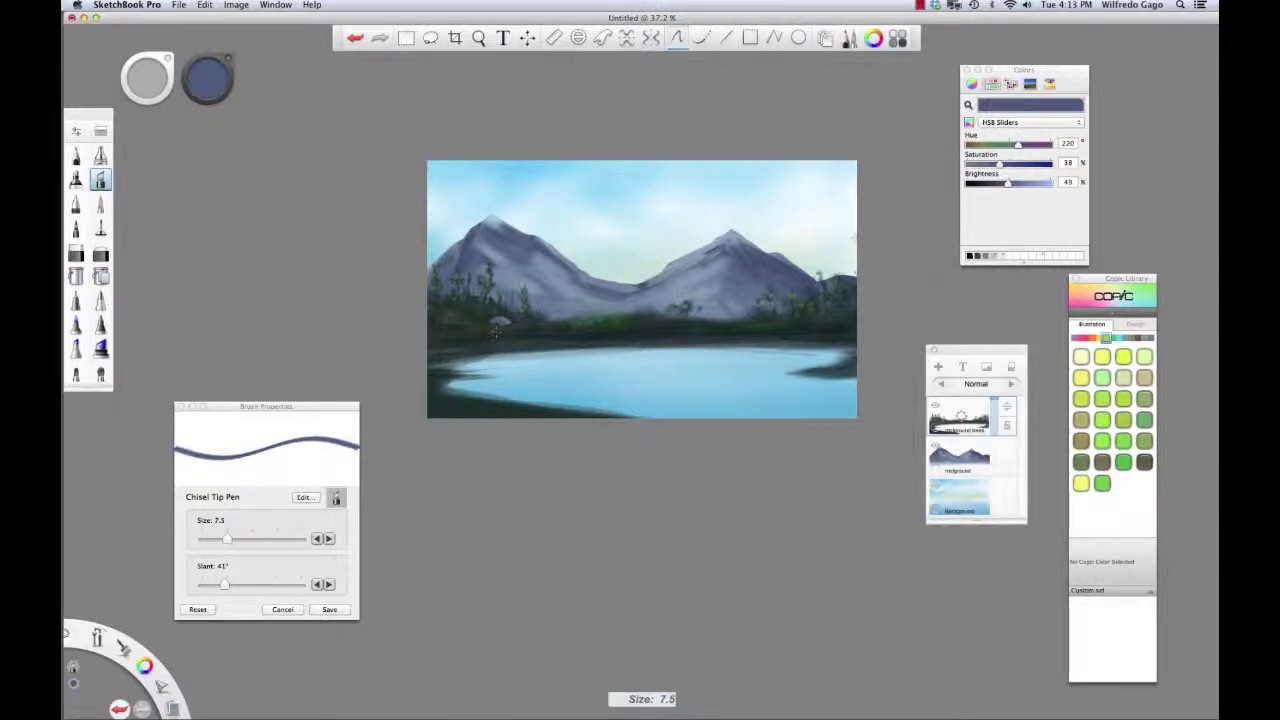
{"action": "key", "text": "super+z"}
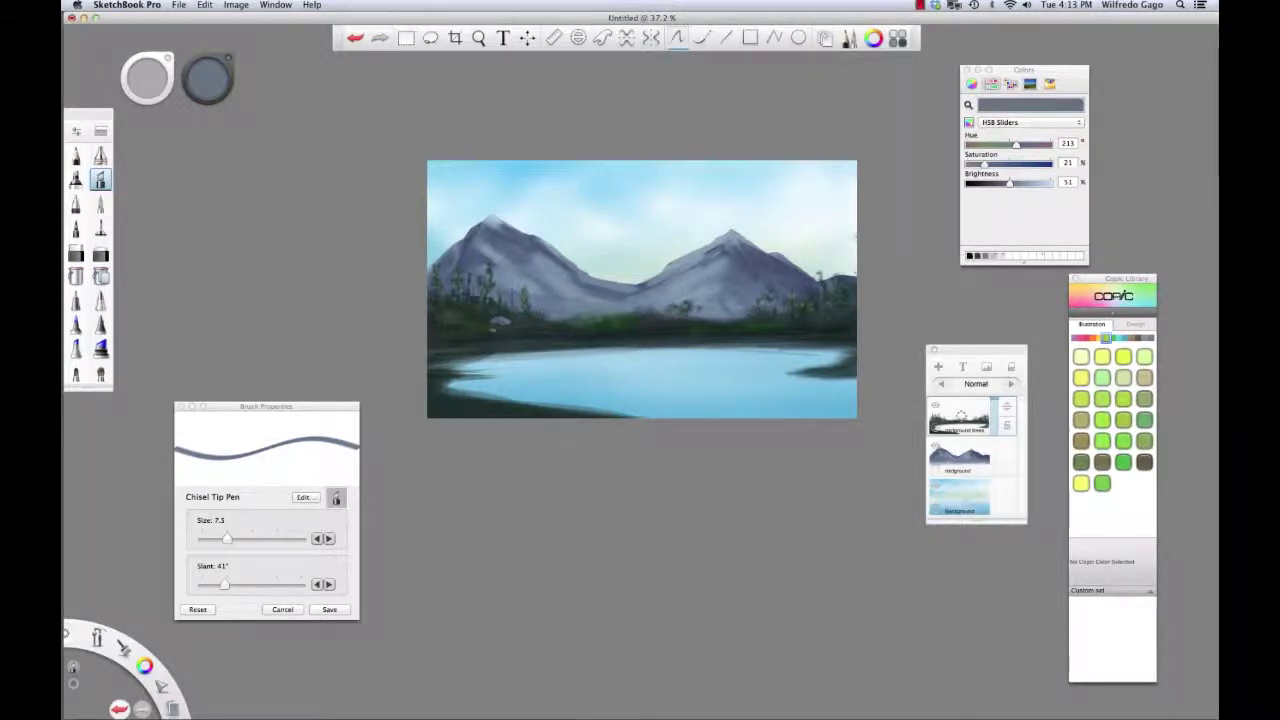
Soften the small grey shape beneath the left trees with the Smear brush
{"action": "left_click", "coordinate": [100, 131]}
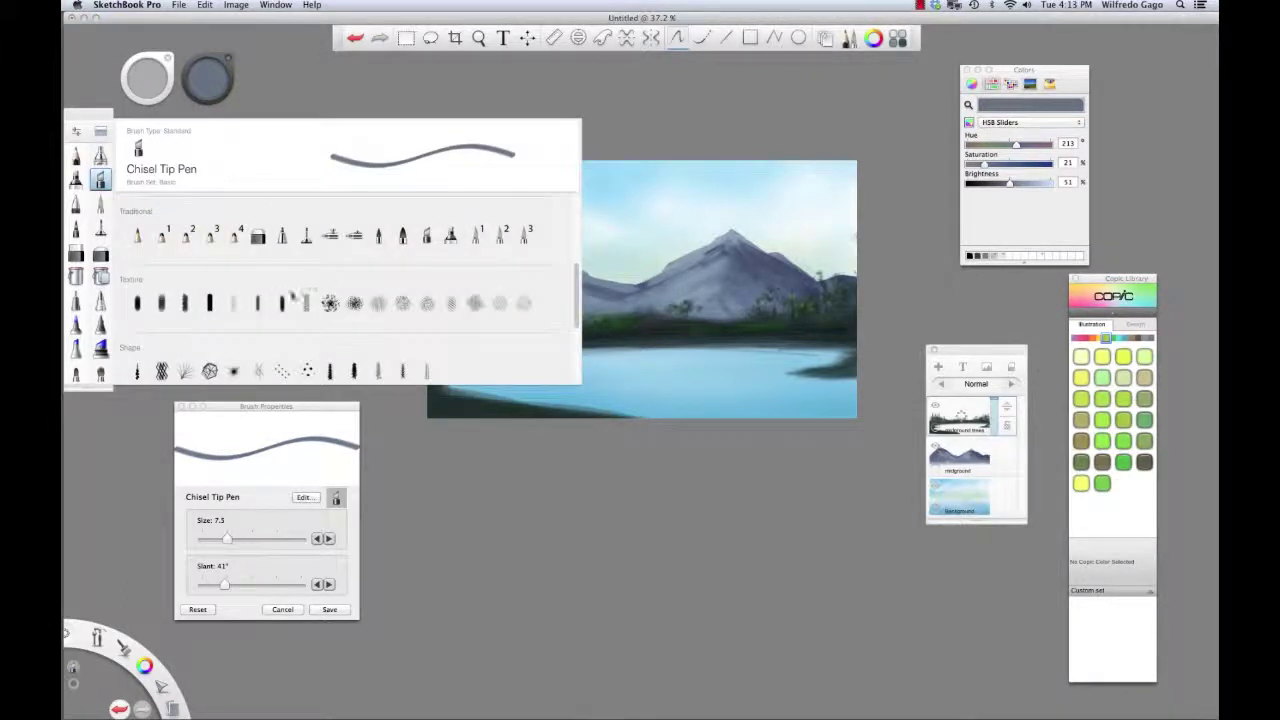
{"action": "left_click_drag", "start_coordinate": [575, 285], "coordinate": [560, 192]}
{"action": "left_click", "coordinate": [309, 232]}
{"action": "left_click", "coordinate": [307, 232]}
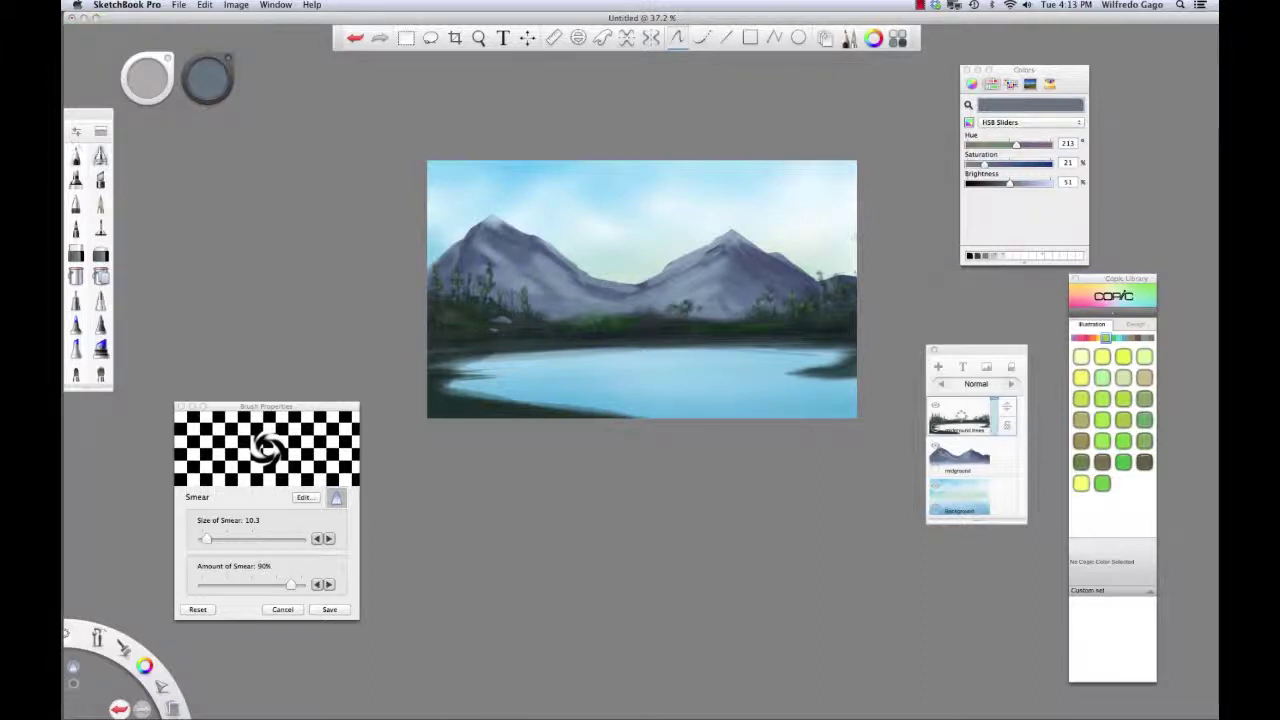
Touch up the far shore with the Pencil, using sampled dark green and slate grey
{"action": "left_click", "coordinate": [76, 155]}
{"action": "left_click", "coordinate": [501, 320], "text": "alt"}
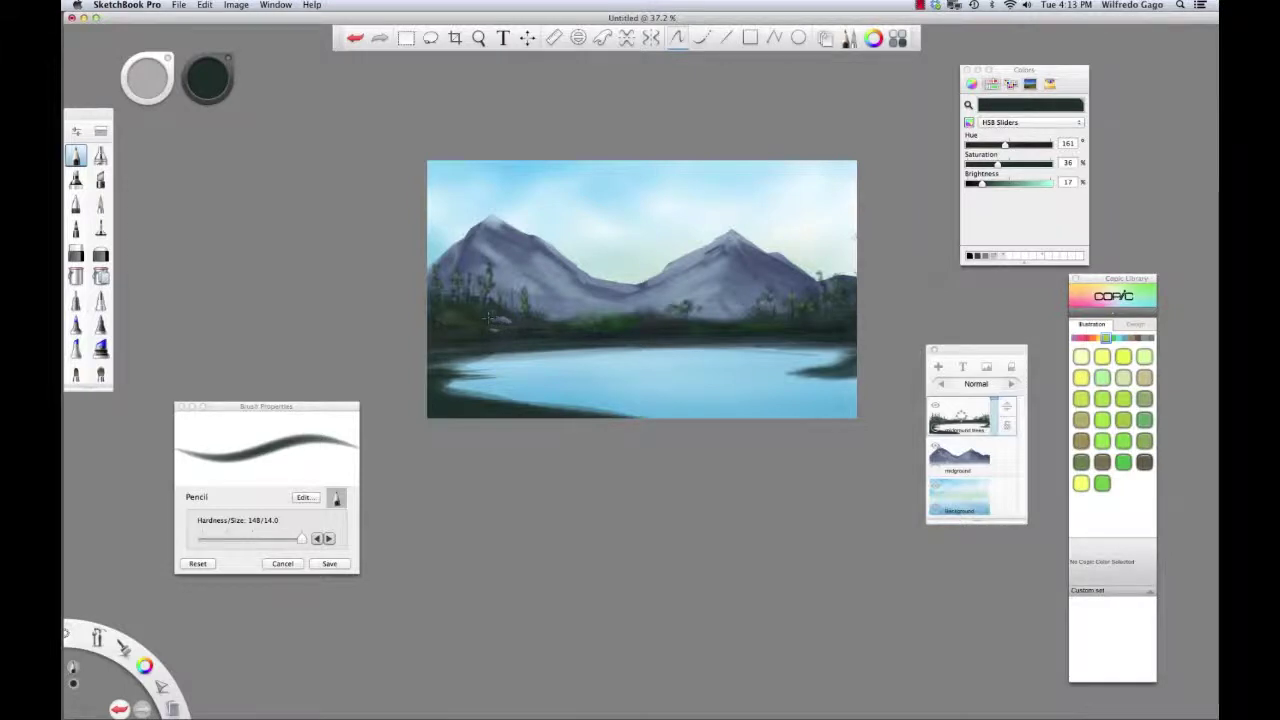
{"action": "left_click", "coordinate": [800, 320], "text": "alt"}
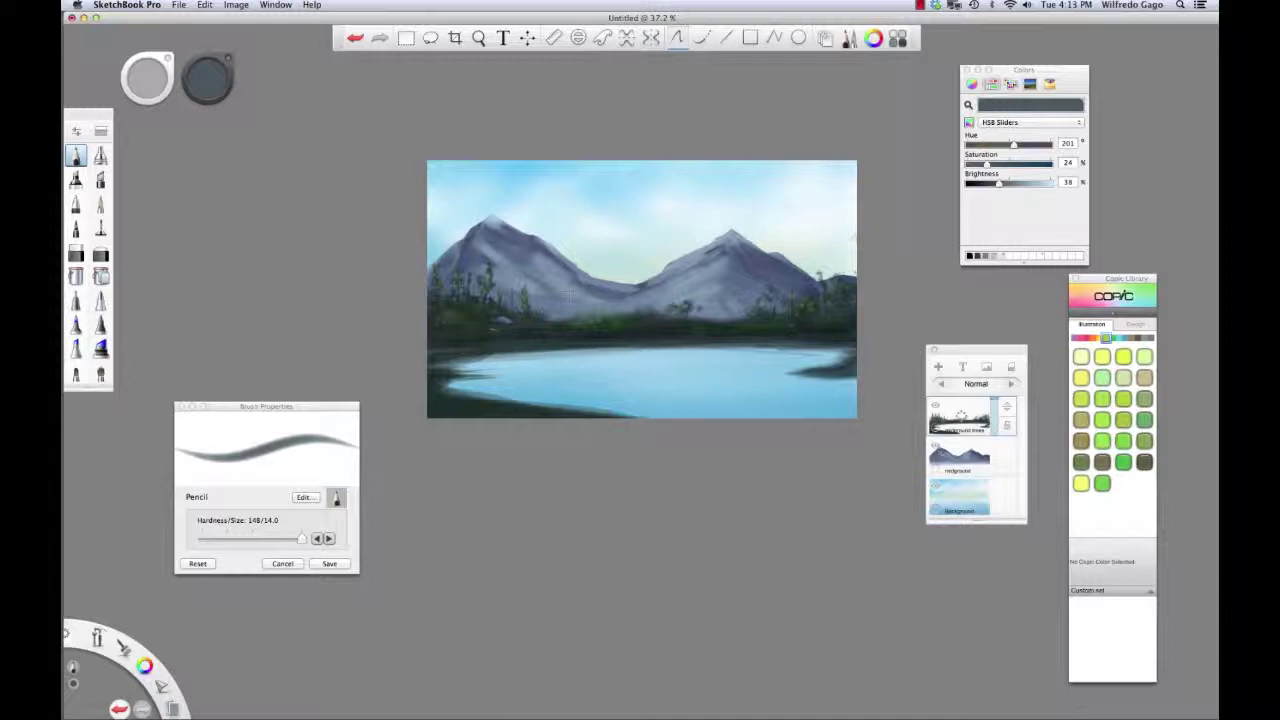
Sample the dark green of the tall trees at the far shore's left end and reinforce them with Pencil strokes
{"action": "key", "text": "space"}
{"action": "left_click_drag", "start_coordinate": [655, 315], "coordinate": [594, 319]}
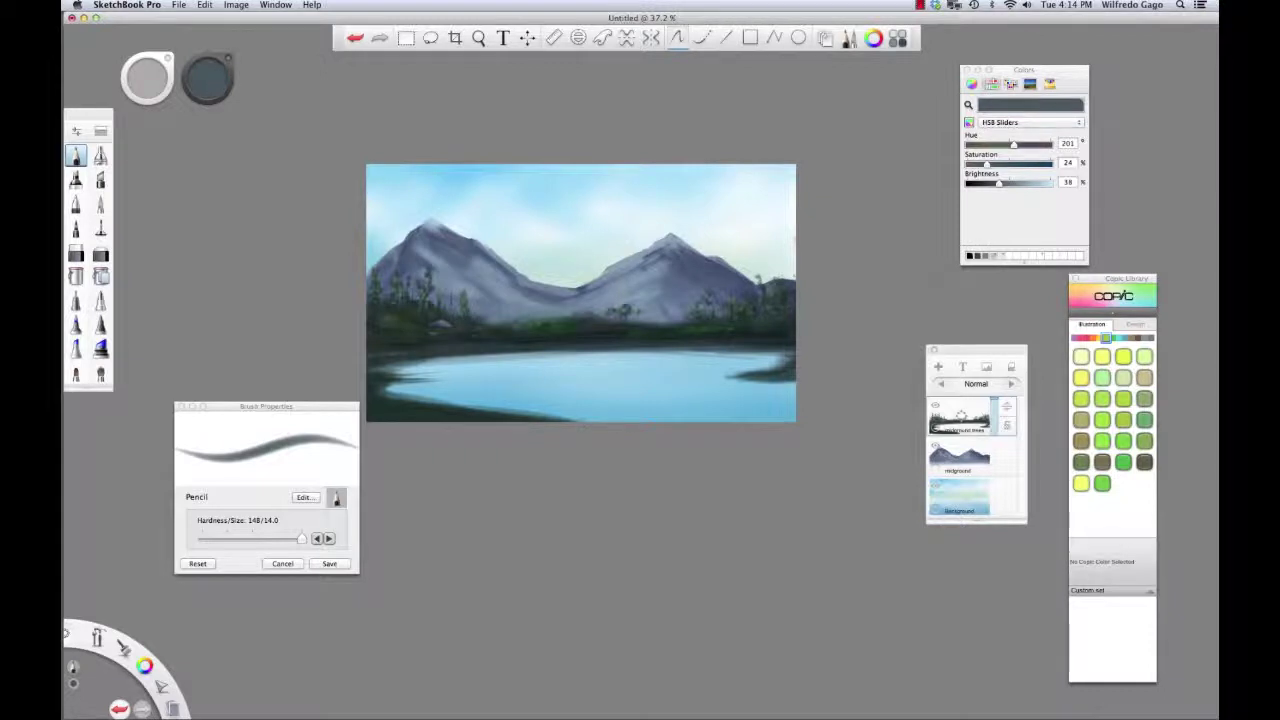
{"action": "left_click", "coordinate": [434, 283], "text": "alt"}
{"action": "left_click", "coordinate": [434, 283], "text": "alt"}
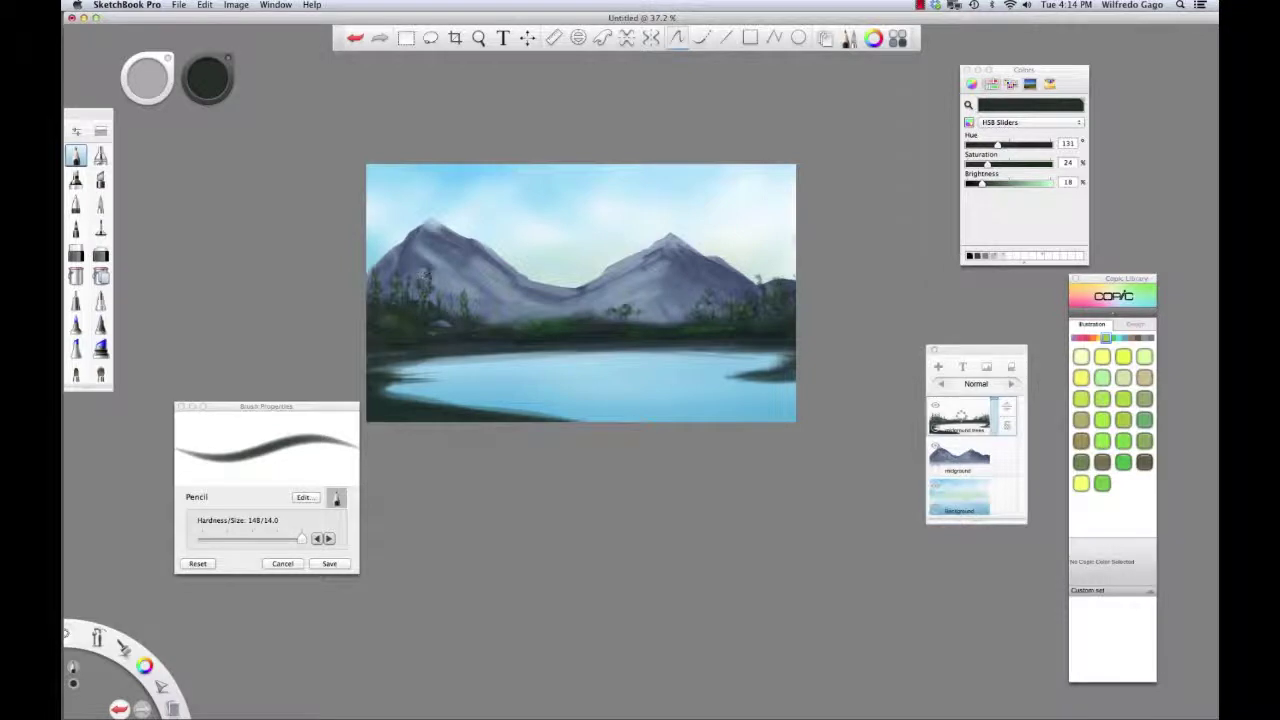
{"action": "left_click_drag", "start_coordinate": [425, 274], "coordinate": [428, 298]}
Add a new layer above the background trees and name it Foreground
{"action": "left_click", "coordinate": [939, 368]}
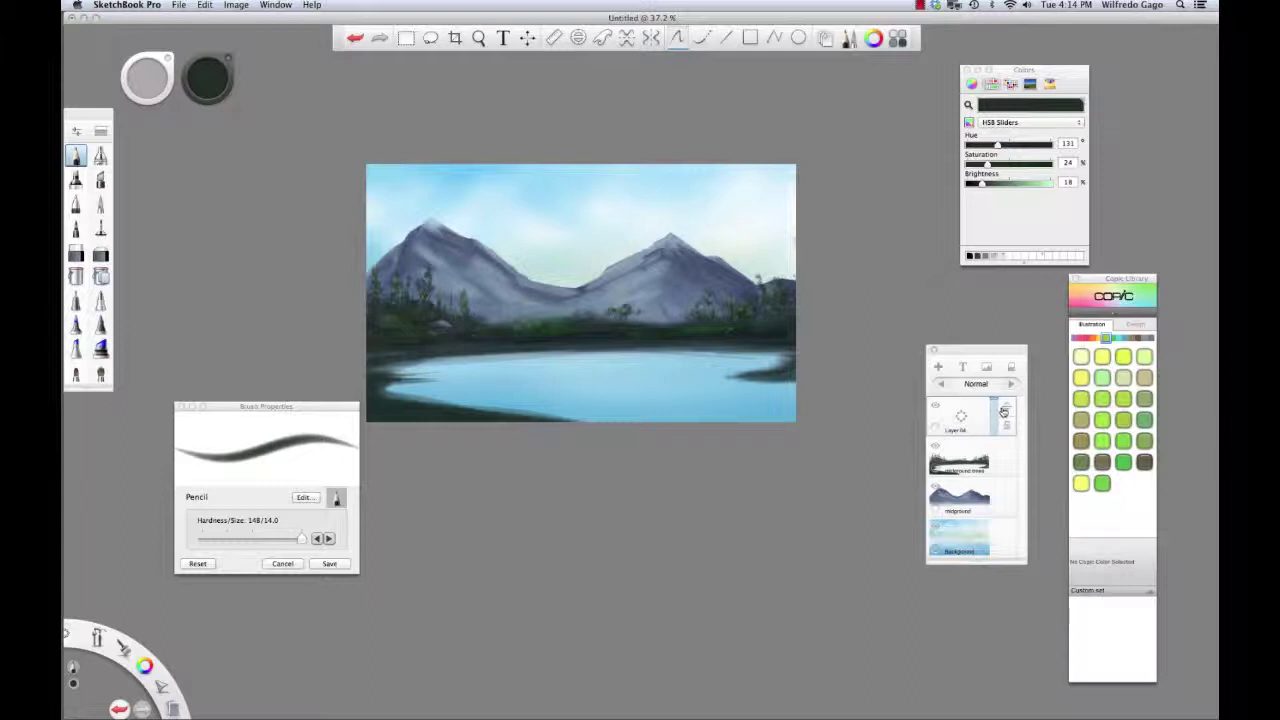
{"action": "left_click_drag", "start_coordinate": [971, 416], "coordinate": [999, 413]}
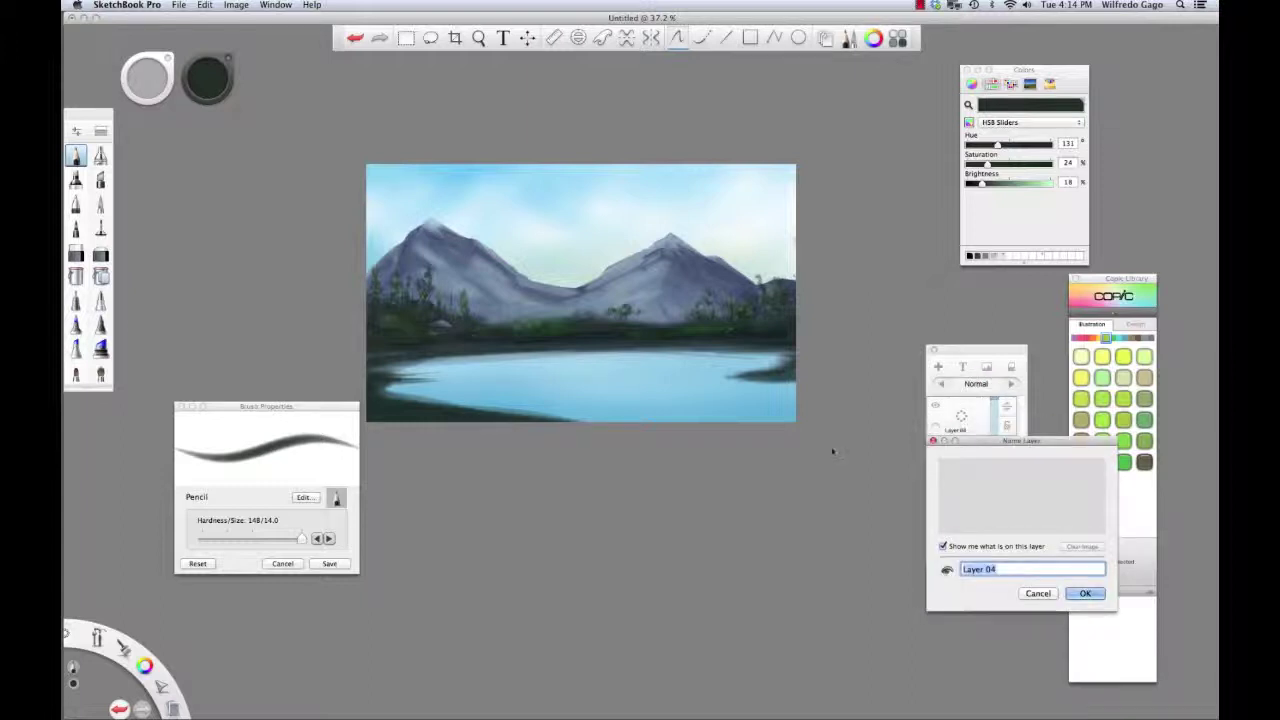
{"action": "type", "text": "Foreground"}
{"action": "key", "text": "Return"}
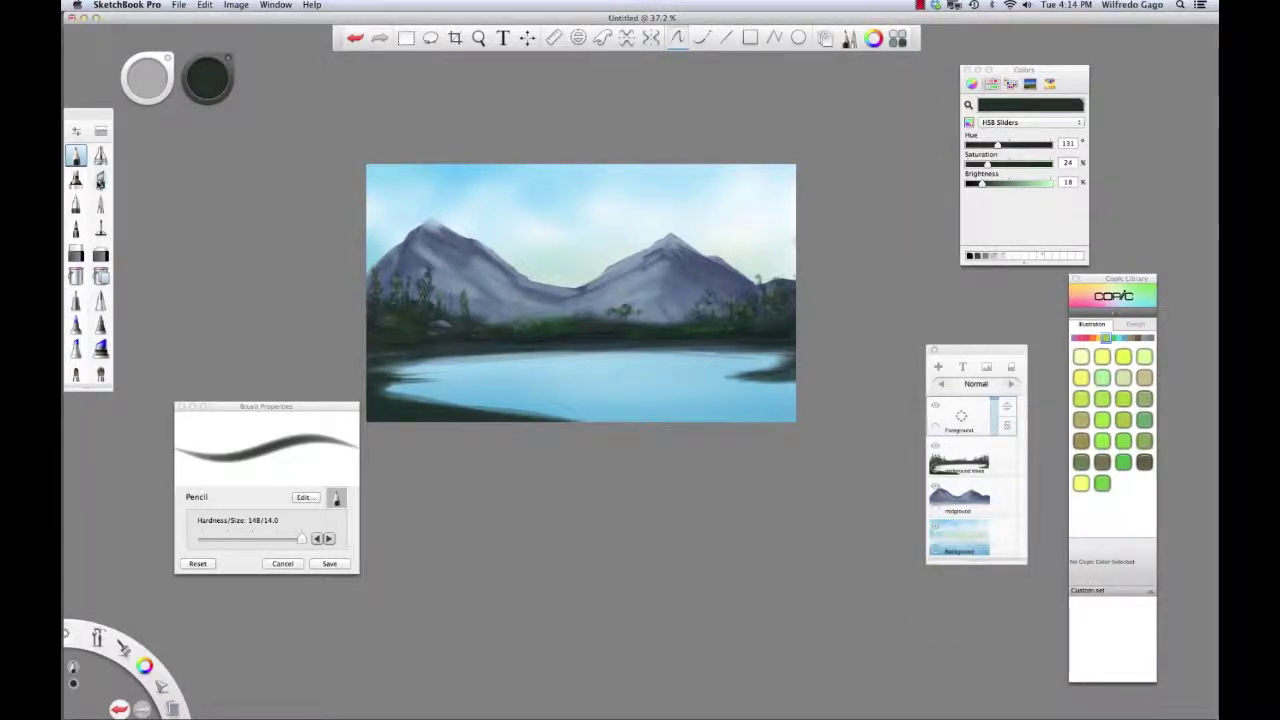
Choose the Synthetic Bristle Round Brush from the Synthetic Paint set and move its properties window clear of the brush library
{"action": "left_click", "coordinate": [100, 131]}
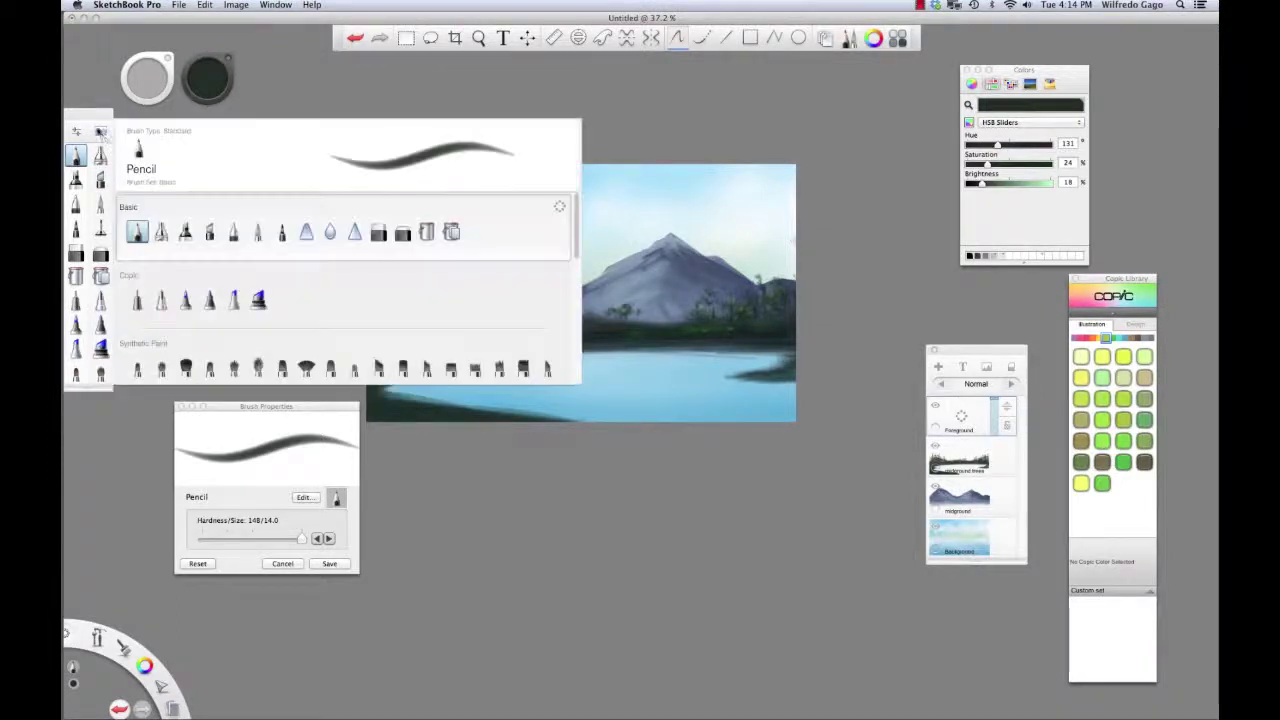
{"action": "left_click_drag", "start_coordinate": [576, 238], "coordinate": [576, 269]}
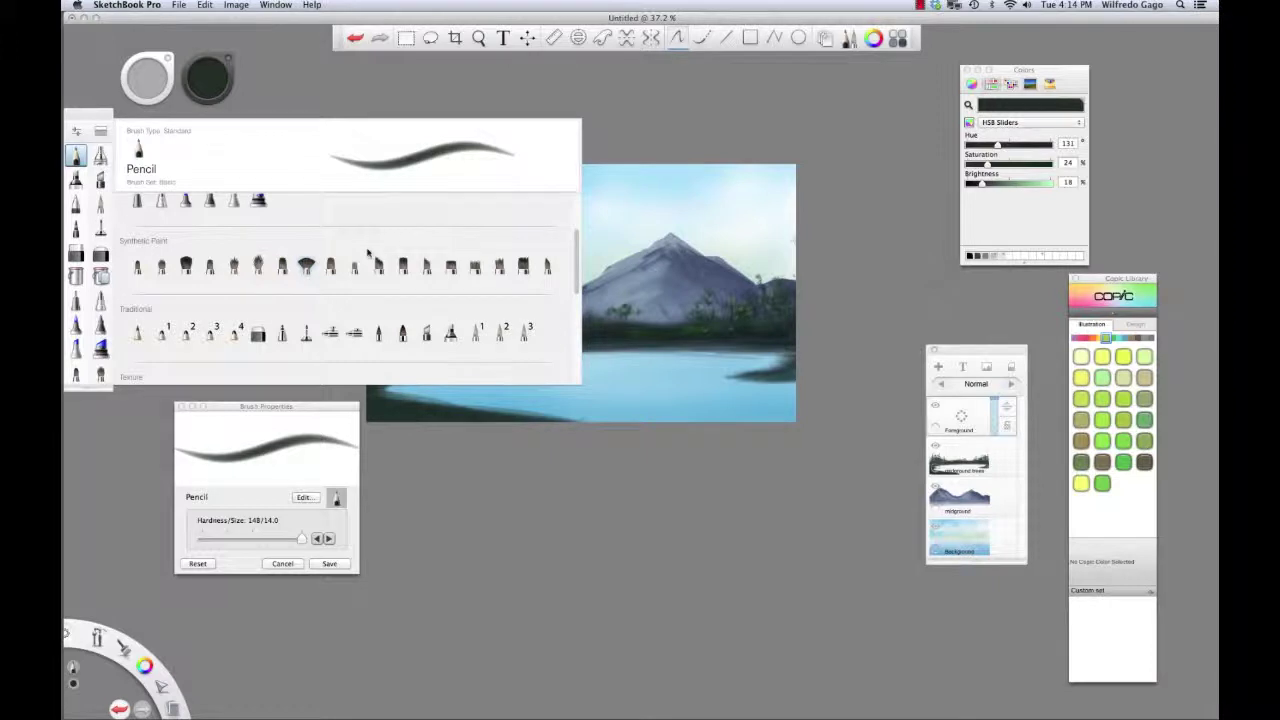
{"action": "left_click", "coordinate": [379, 265]}
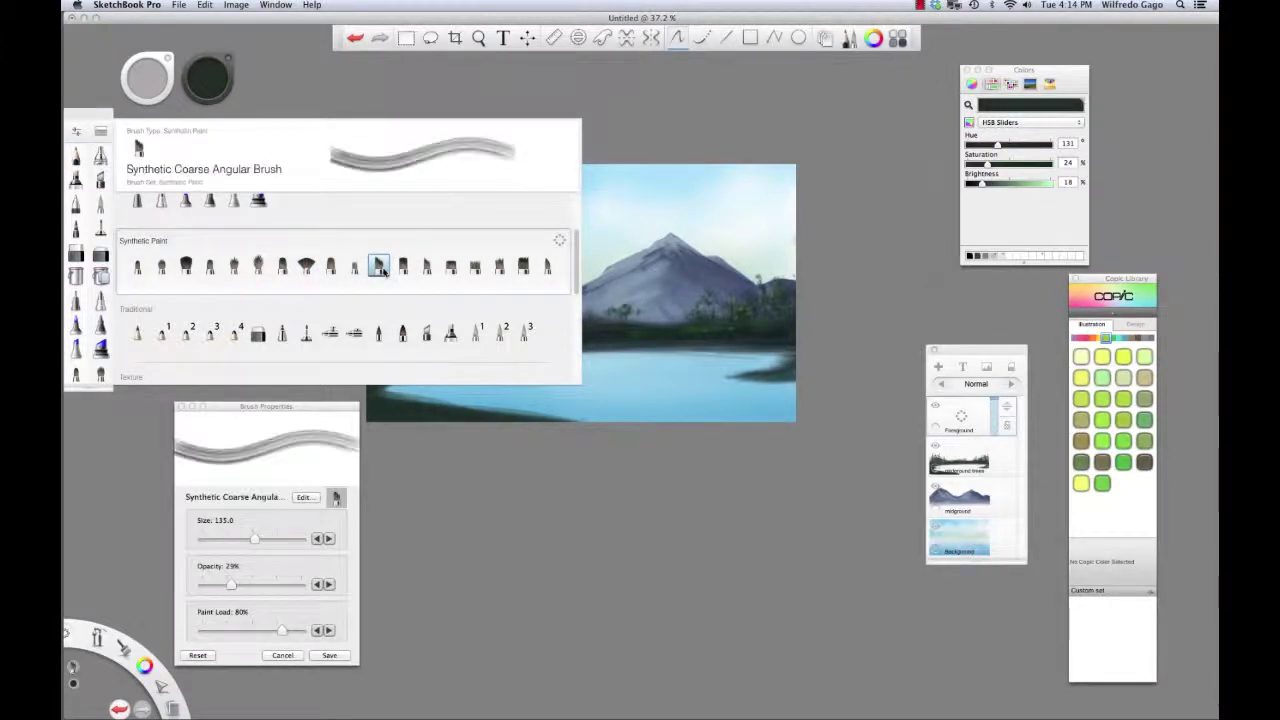
{"action": "left_click", "coordinate": [258, 265]}
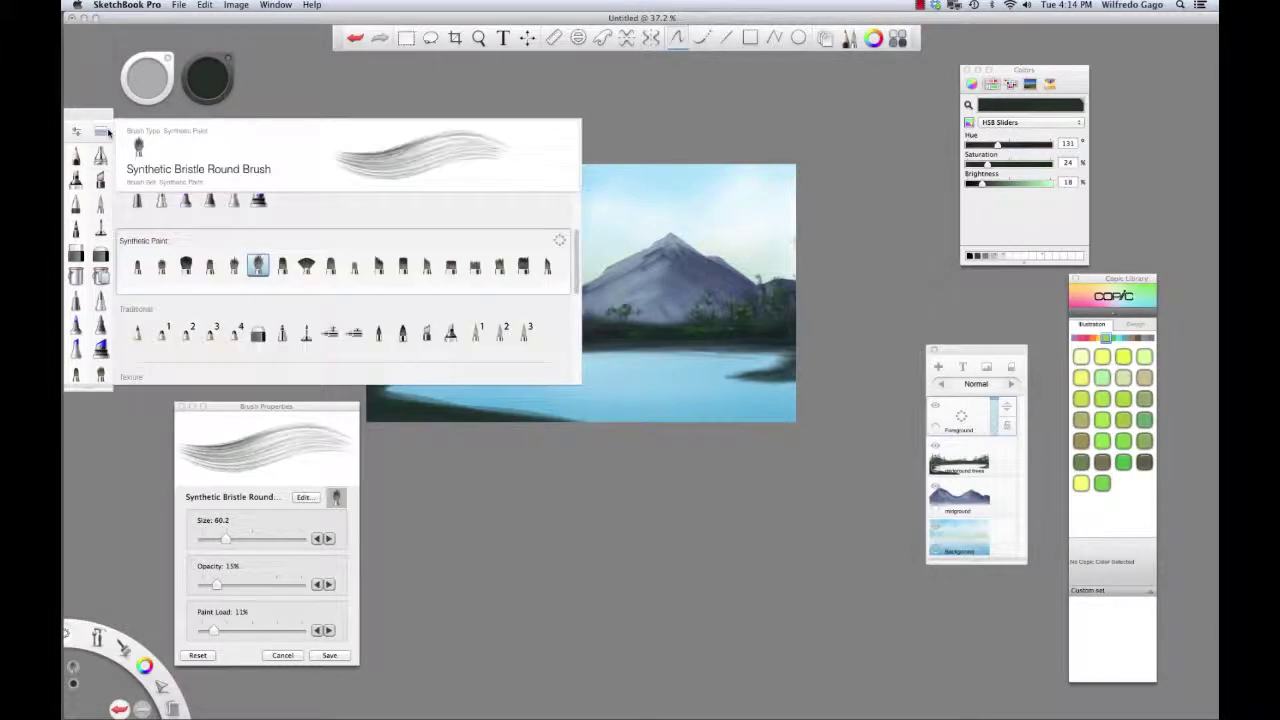
{"action": "left_click_drag", "start_coordinate": [265, 406], "coordinate": [238, 226]}
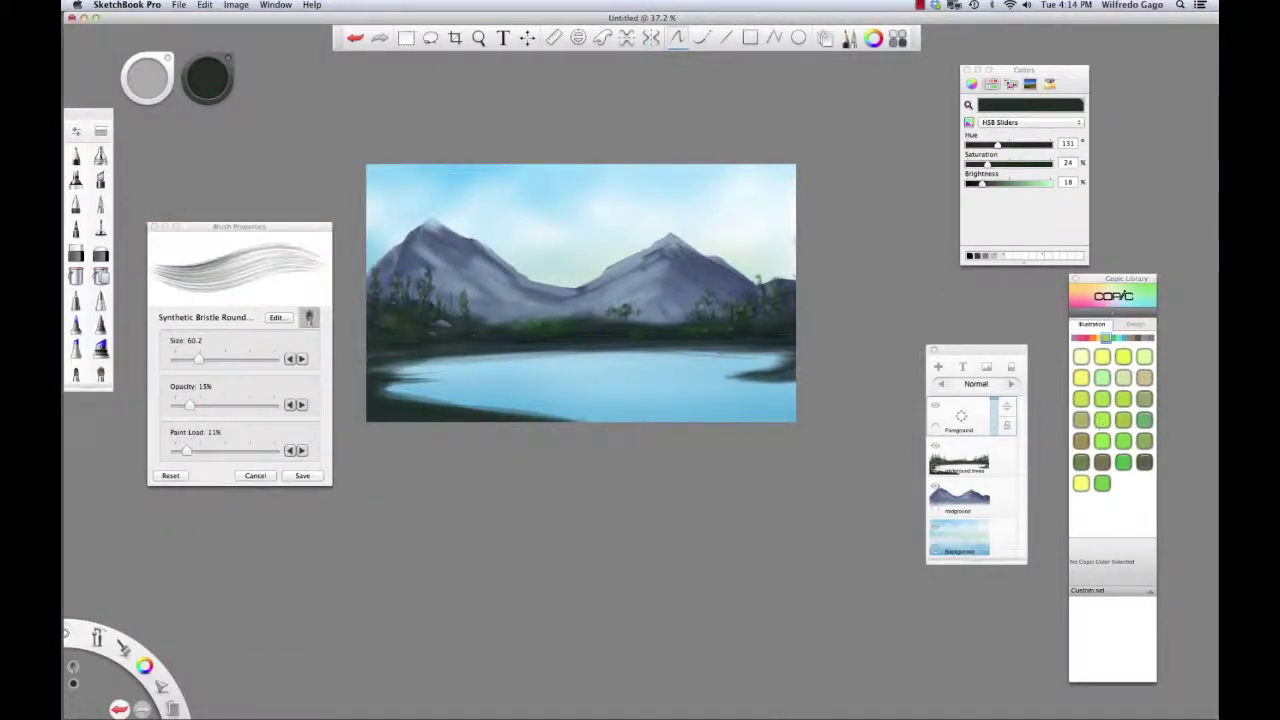
Sample the near-black blue at the far shore's right end, enlarge the brush to 200.2 and streak it across the lake's lower right
{"action": "left_click", "coordinate": [785, 336], "text": "alt"}
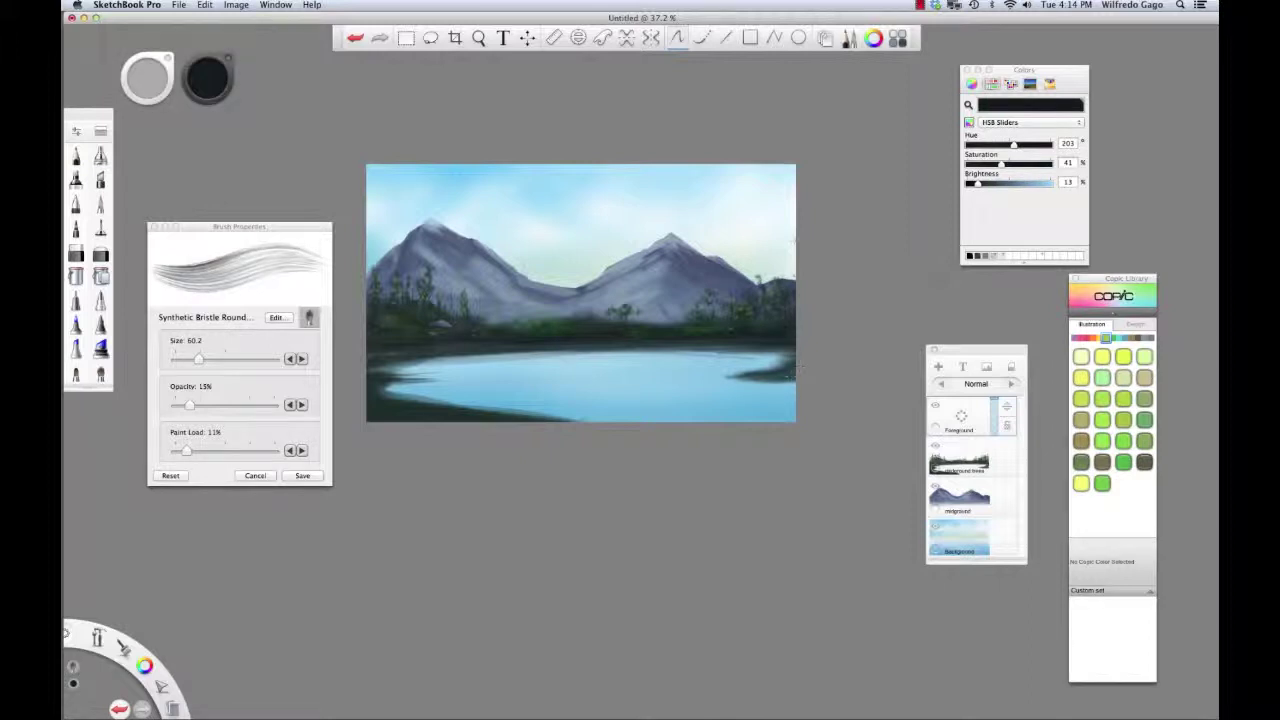
{"action": "key", "text": "]"}
{"action": "key", "text": "]"}
{"action": "key", "text": "]"}
{"action": "key", "text": "]"}
{"action": "key", "text": "]"}
{"action": "key", "text": "]"}
{"action": "key", "text": "]"}
{"action": "key", "text": "]"}
{"action": "key", "text": "]"}
{"action": "key", "text": "]"}
{"action": "key", "text": "]"}
{"action": "key", "text": "]"}
{"action": "key", "text": "]"}
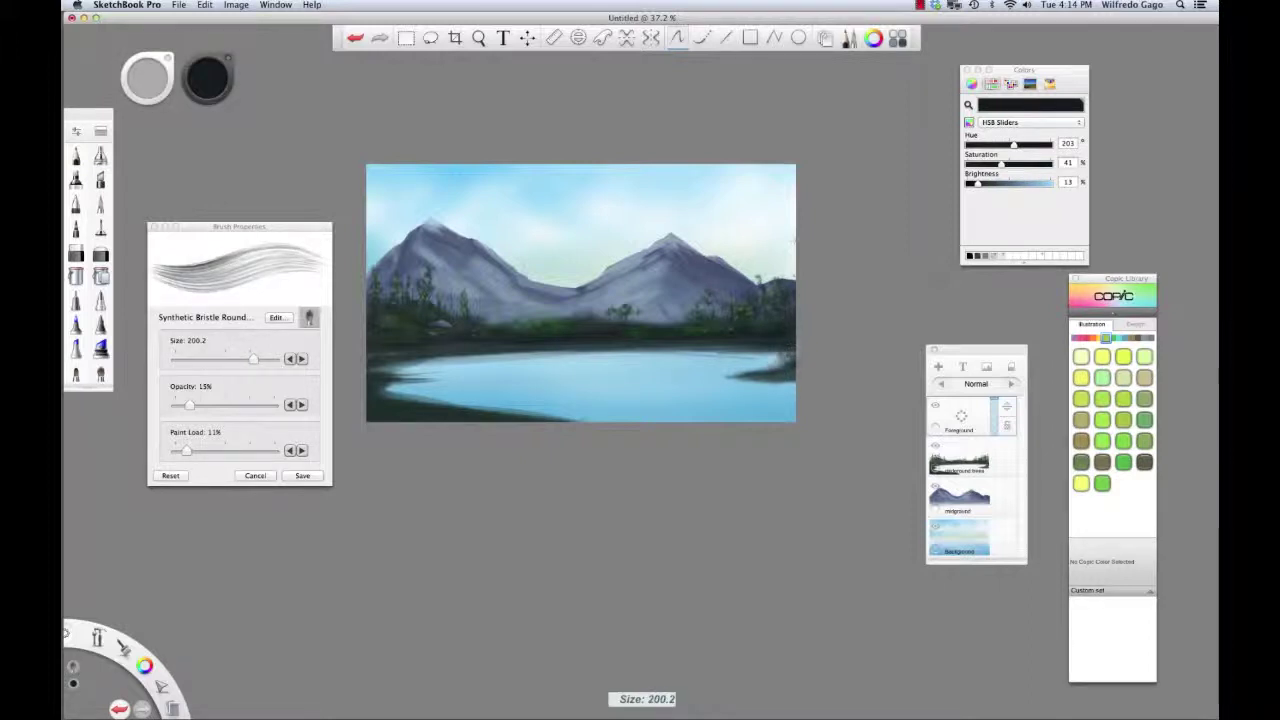
{"action": "mouse_move", "coordinate": [784, 355]}
{"action": "left_mouse_down"}
{"action": "mouse_move", "coordinate": [760, 385]}
{"action": "mouse_move", "coordinate": [783, 384]}
{"action": "mouse_move", "coordinate": [742, 414]}
{"action": "mouse_move", "coordinate": [645, 414]}
{"action": "mouse_move", "coordinate": [593, 436]}
{"action": "left_mouse_up"}
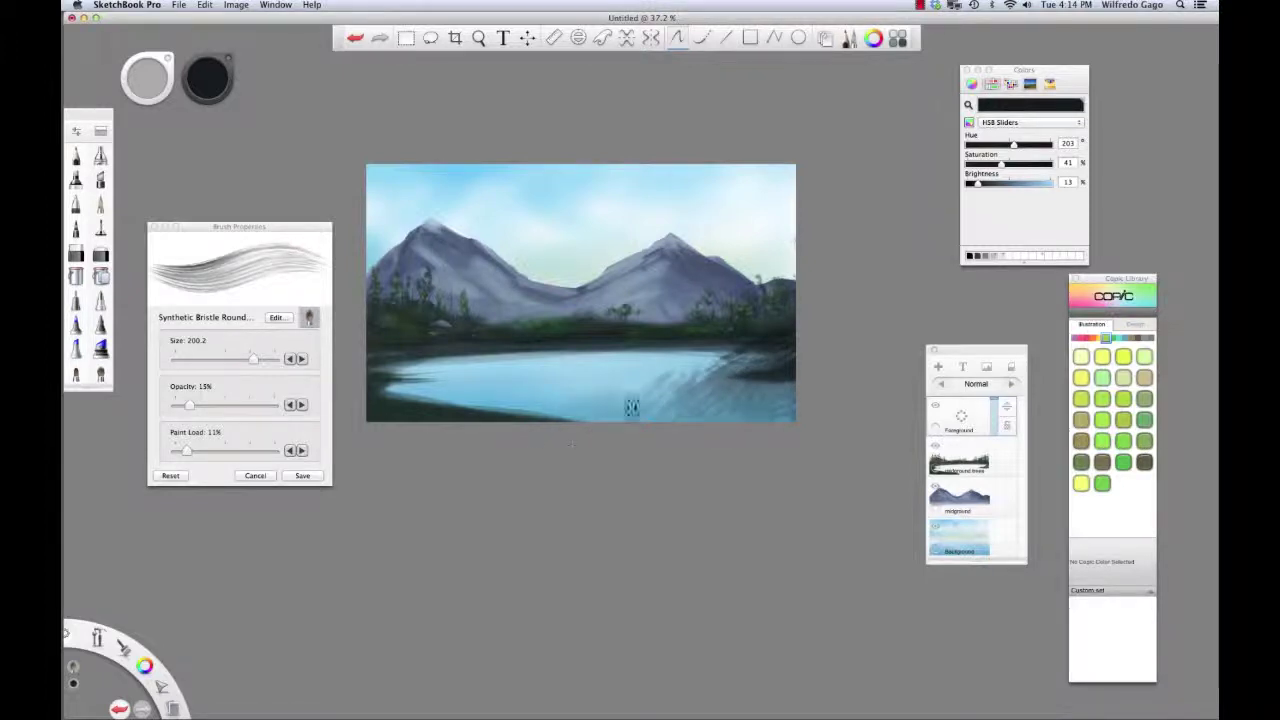
Try darkening the lake's lower right with a sampled dark teal, and undo the latest strokes
{"action": "left_click", "coordinate": [749, 332], "text": "alt"}
{"action": "mouse_move", "coordinate": [760, 360]}
{"action": "left_mouse_down"}
{"action": "mouse_move", "coordinate": [662, 428]}
{"action": "mouse_move", "coordinate": [666, 442]}
{"action": "mouse_move", "coordinate": [619, 424]}
{"action": "mouse_move", "coordinate": [548, 408]}
{"action": "left_mouse_up"}
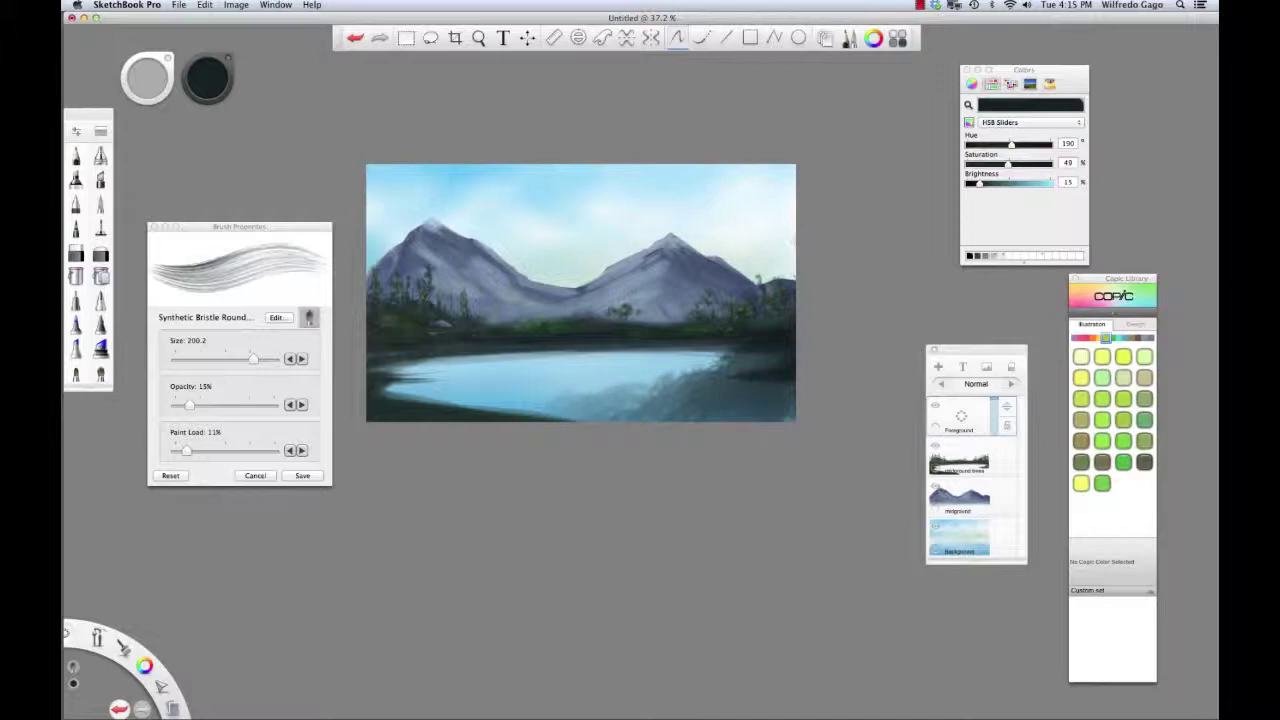
{"action": "key", "text": "super+z"}
{"action": "key", "text": "ctrl+z"}
{"action": "key", "text": "ctrl+z"}
{"action": "key", "text": "ctrl+z"}
{"action": "key", "text": "ctrl+z"}
{"action": "key", "text": "ctrl+z"}
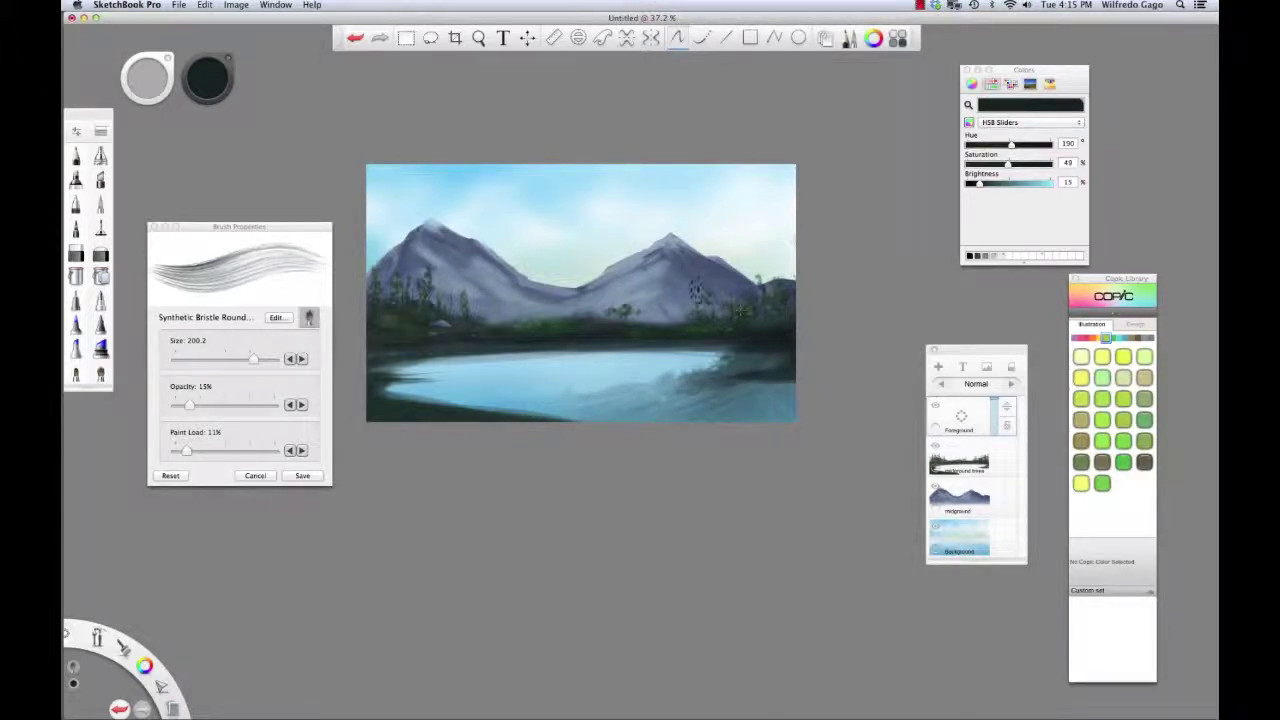
With paint load 31%, opacity 33% and a sampled dark green, paint a foreground bank over the lake's lower-right corner
{"action": "key", "text": "i"}
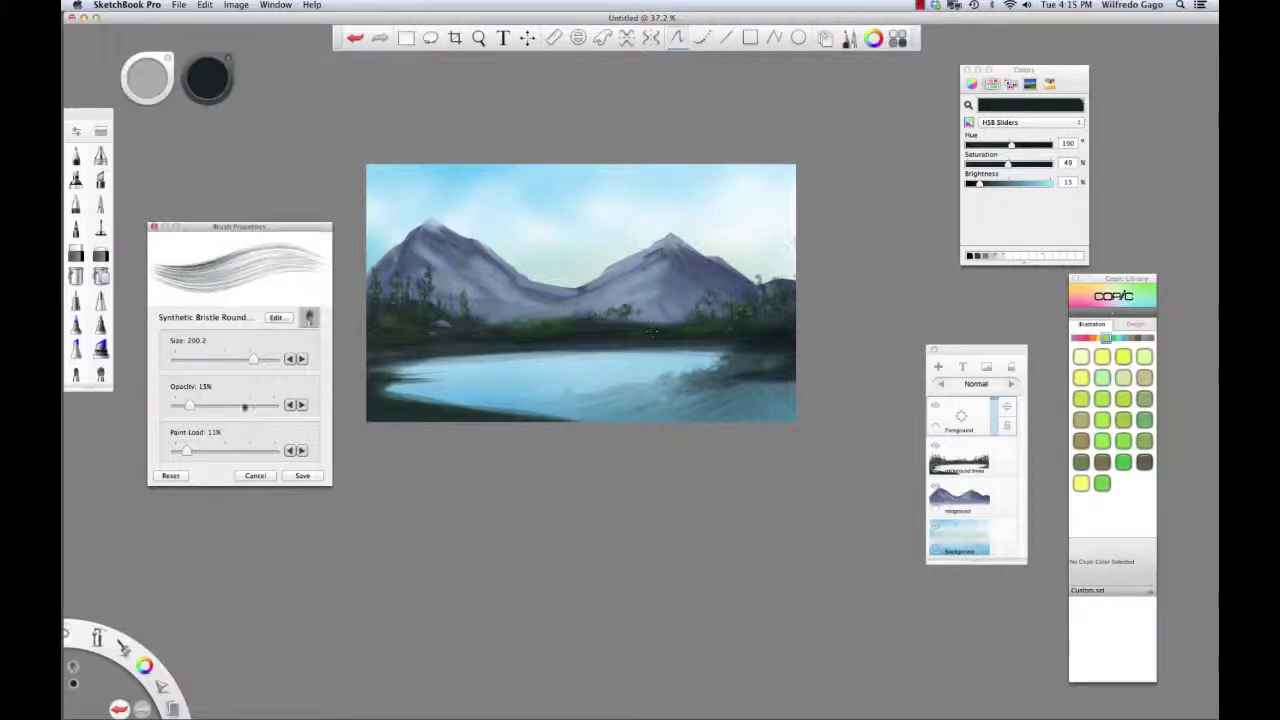
{"action": "left_click_drag", "start_coordinate": [186, 450], "coordinate": [207, 450]}
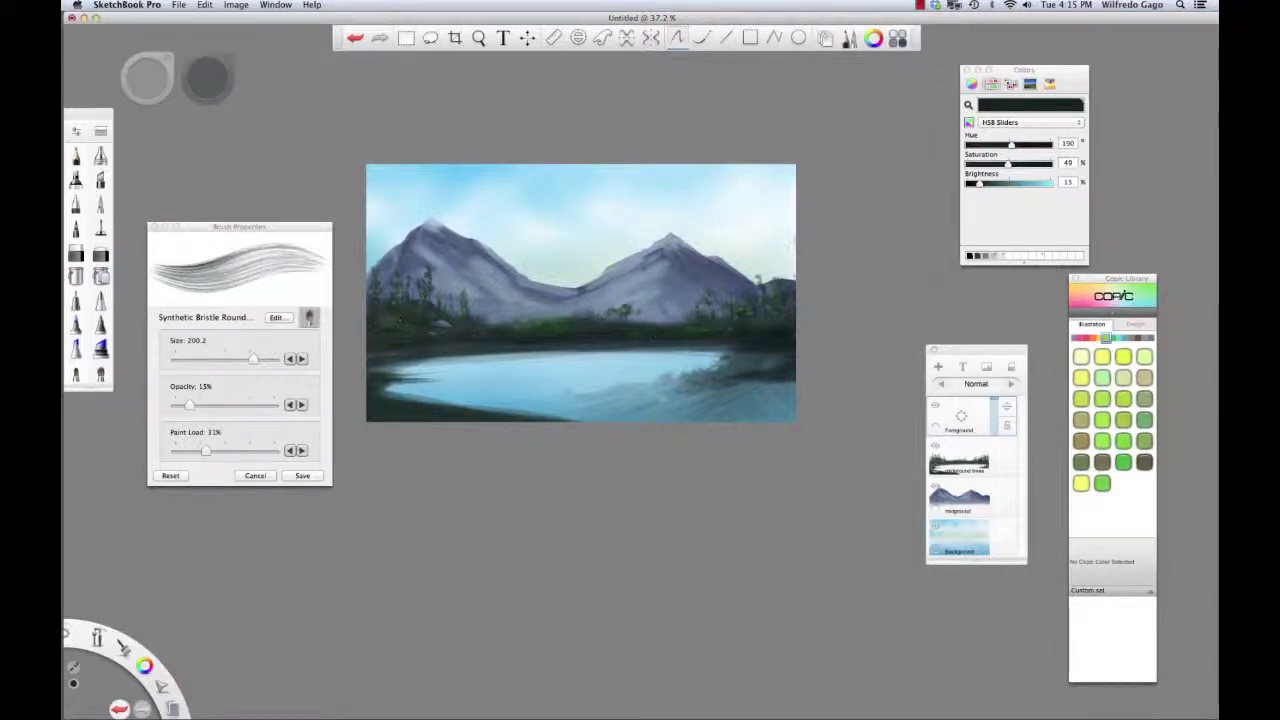
{"action": "key", "text": "i"}
{"action": "left_click_drag", "start_coordinate": [190, 404], "coordinate": [208, 404]}
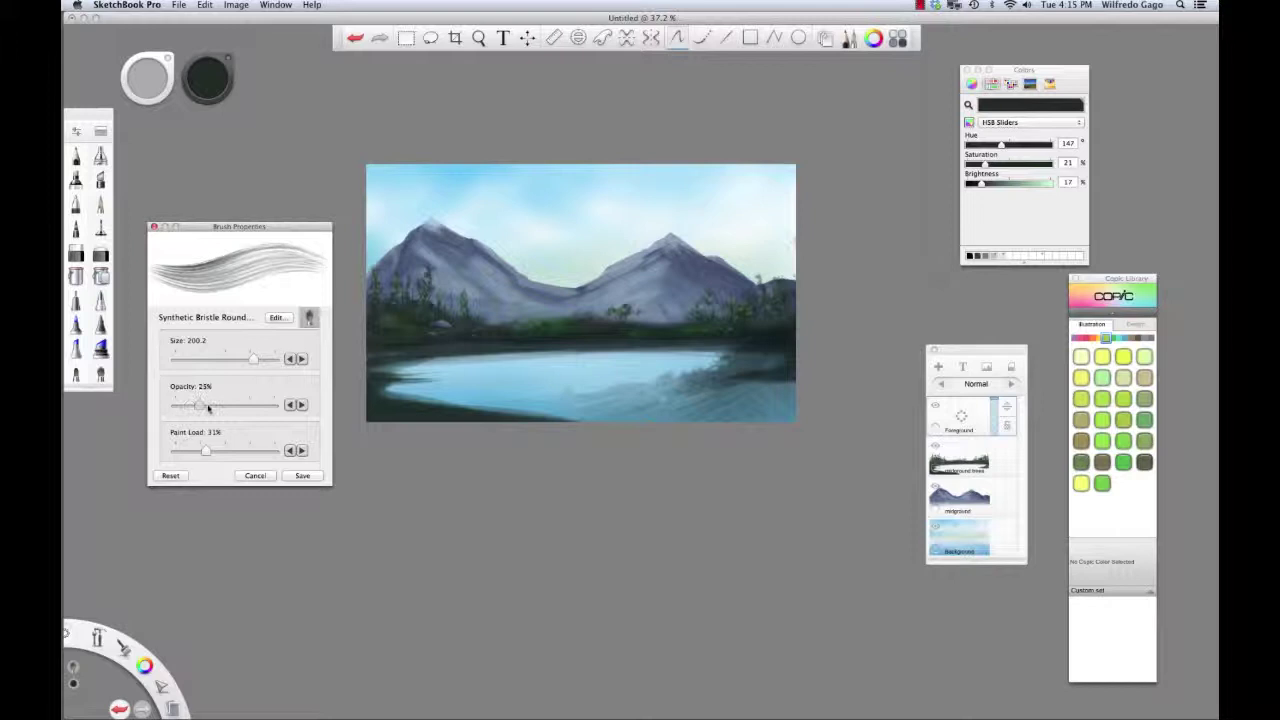
{"action": "left_click_drag", "start_coordinate": [715, 405], "coordinate": [790, 400]}
{"action": "mouse_move", "coordinate": [700, 365]}
{"action": "left_mouse_down"}
{"action": "mouse_move", "coordinate": [773, 395]}
{"action": "mouse_move", "coordinate": [705, 410]}
{"action": "mouse_move", "coordinate": [505, 405]}
{"action": "mouse_move", "coordinate": [630, 410]}
{"action": "mouse_move", "coordinate": [720, 360]}
{"action": "mouse_move", "coordinate": [790, 390]}
{"action": "mouse_move", "coordinate": [764, 414]}
{"action": "mouse_move", "coordinate": [785, 410]}
{"action": "left_mouse_up"}
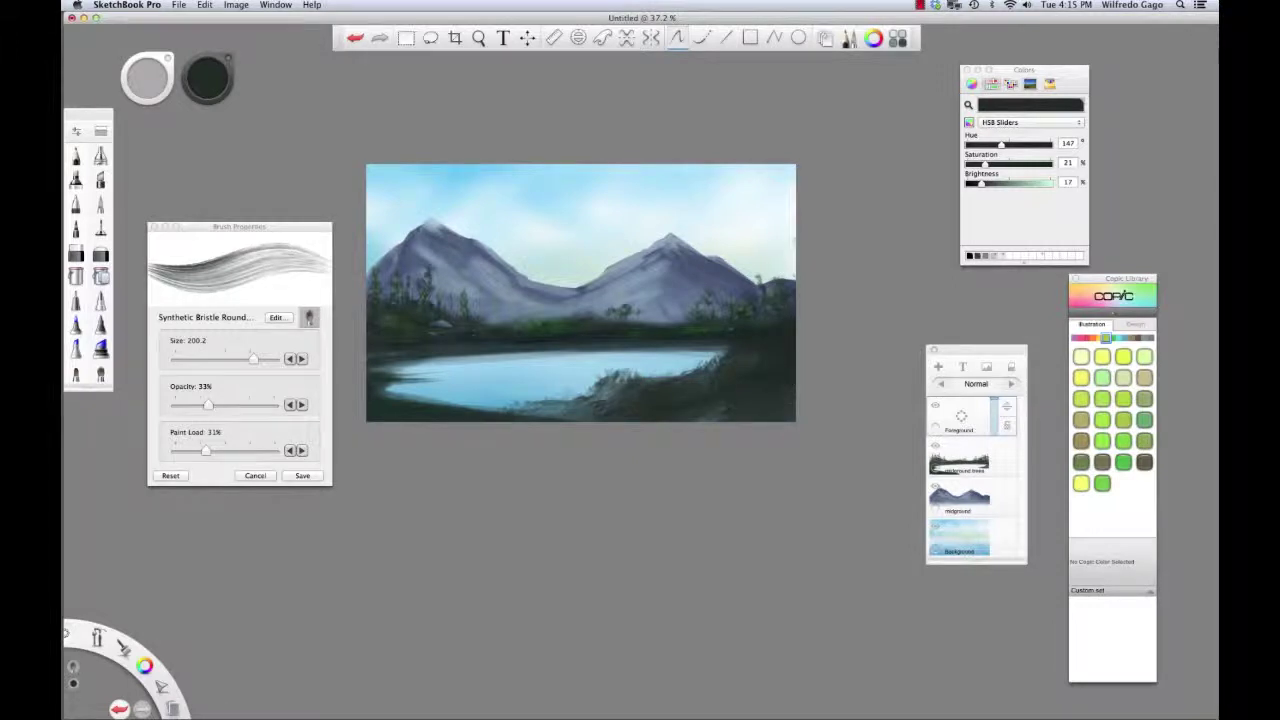
{"action": "mouse_move", "coordinate": [601, 406]}
{"action": "left_mouse_down"}
{"action": "mouse_move", "coordinate": [670, 378]}
{"action": "mouse_move", "coordinate": [515, 410]}
{"action": "left_mouse_up"}
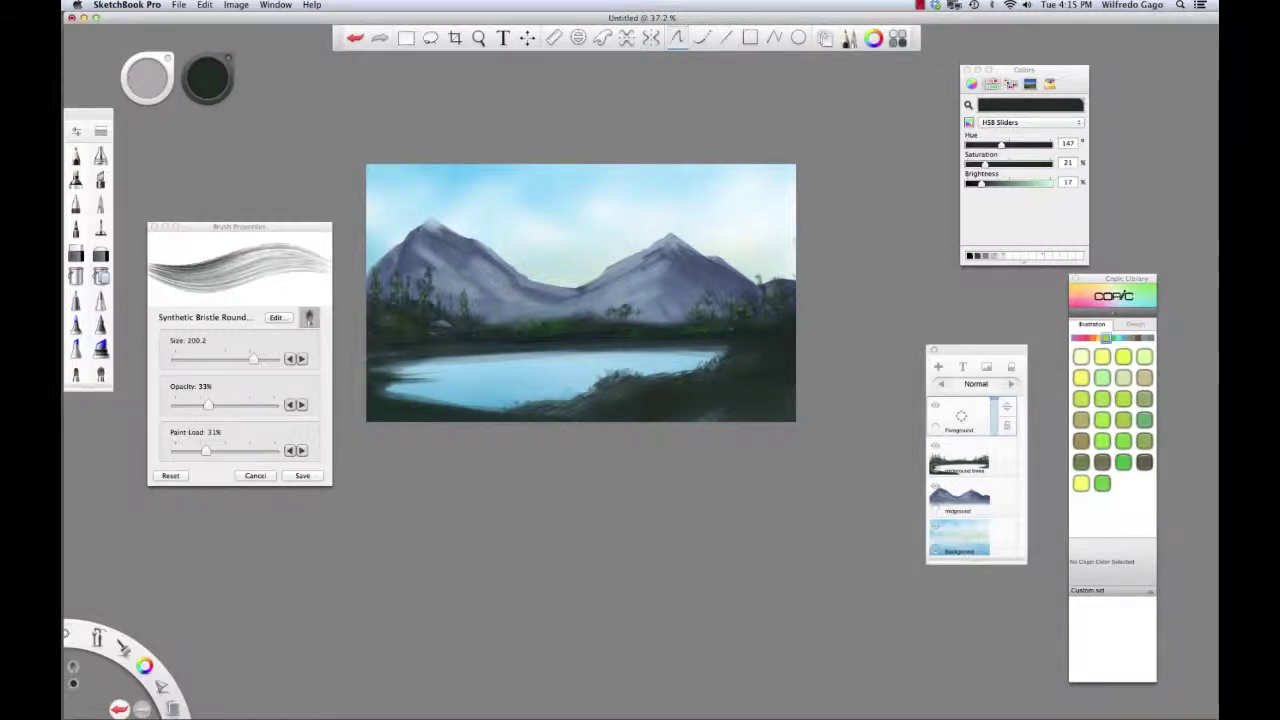
Switch to the Synthetic Round Bristle Brush and fill in the foreground bank, defining its edge along the water
{"action": "left_click", "coordinate": [100, 131]}
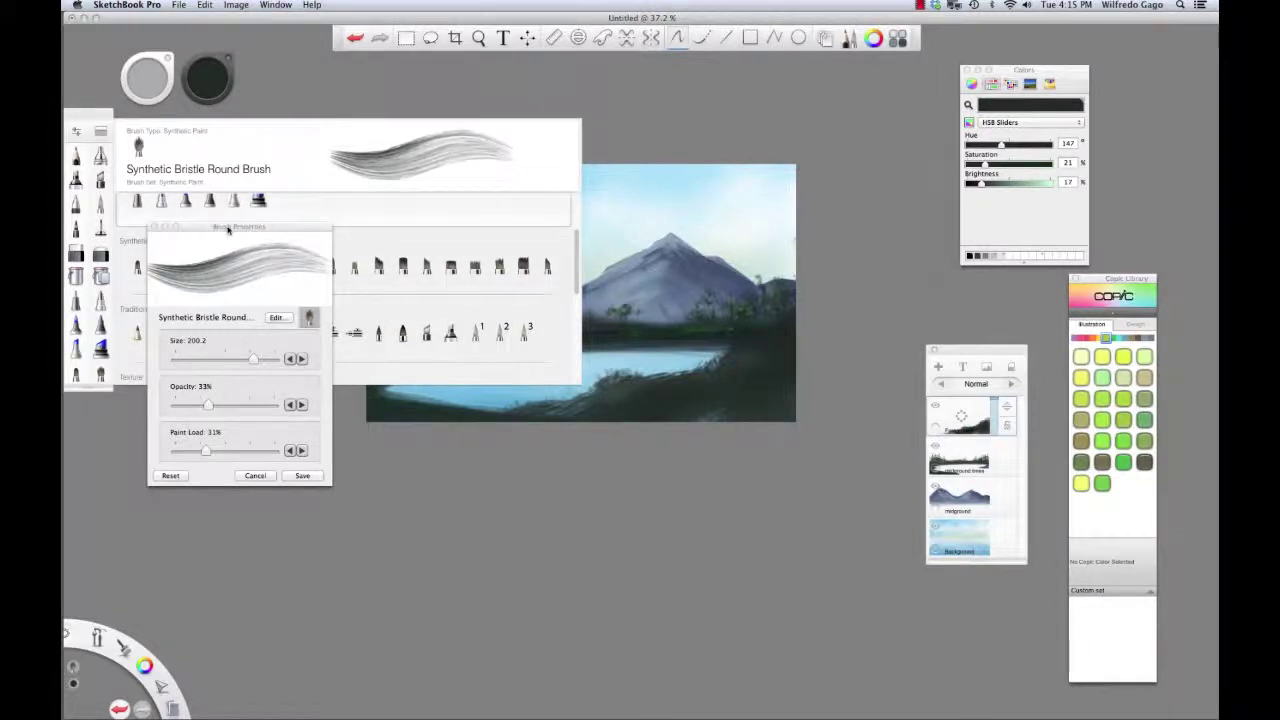
{"action": "left_click_drag", "start_coordinate": [229, 228], "coordinate": [241, 393]}
{"action": "left_click", "coordinate": [185, 266]}
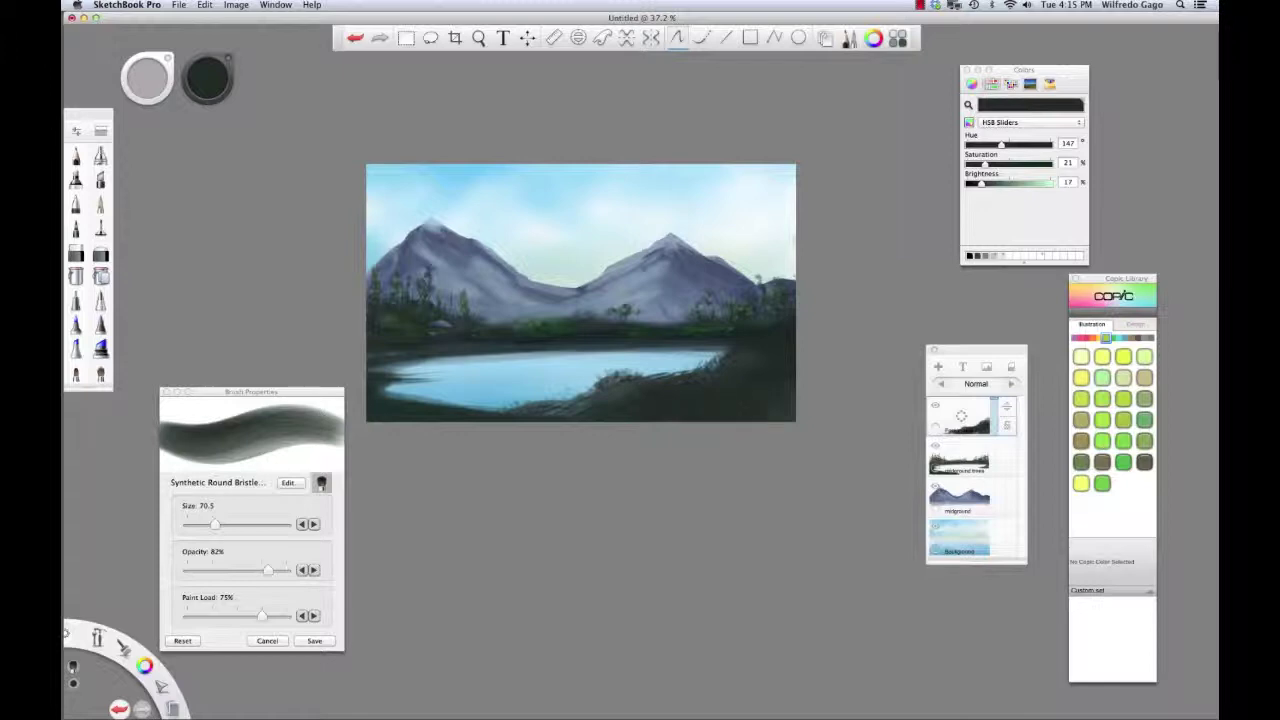
{"action": "left_click_drag", "start_coordinate": [642, 380], "coordinate": [718, 378]}
{"action": "left_click_drag", "start_coordinate": [592, 400], "coordinate": [622, 390]}
{"action": "left_click_drag", "start_coordinate": [550, 412], "coordinate": [612, 386]}
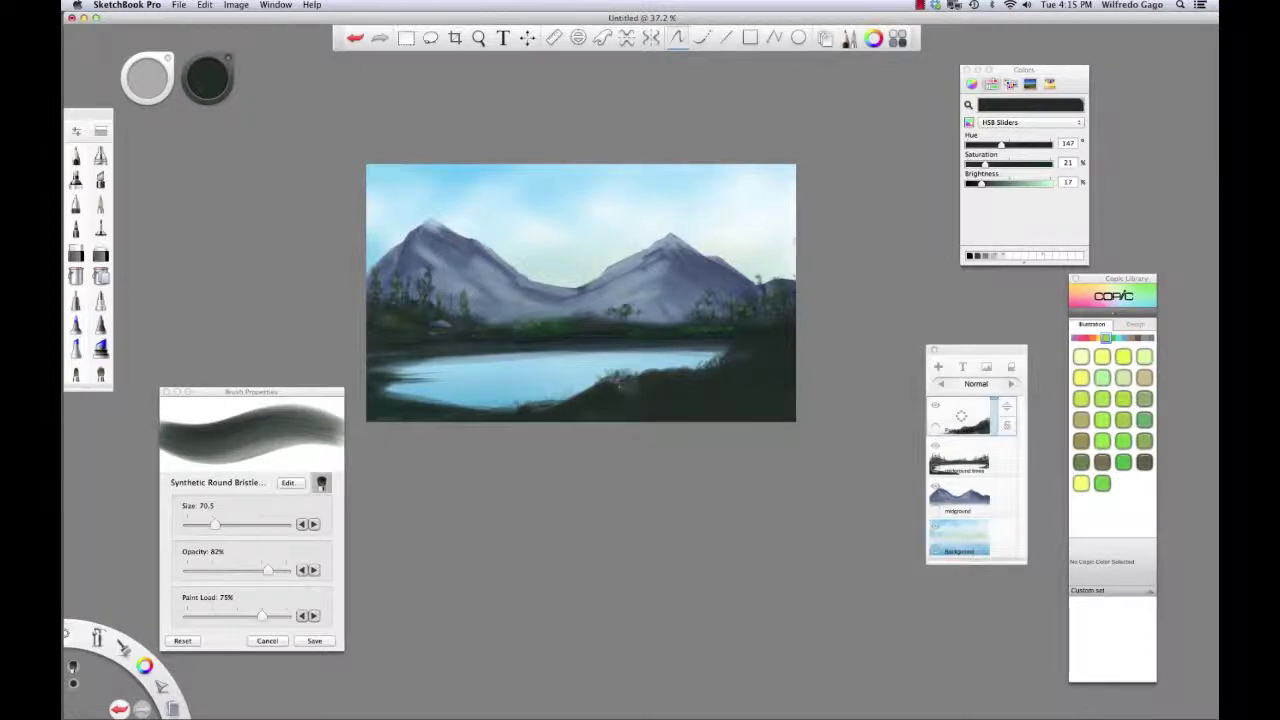
{"action": "mouse_move", "coordinate": [644, 376]}
{"action": "left_mouse_down"}
{"action": "mouse_move", "coordinate": [716, 359]}
{"action": "mouse_move", "coordinate": [627, 378]}
{"action": "left_mouse_up"}
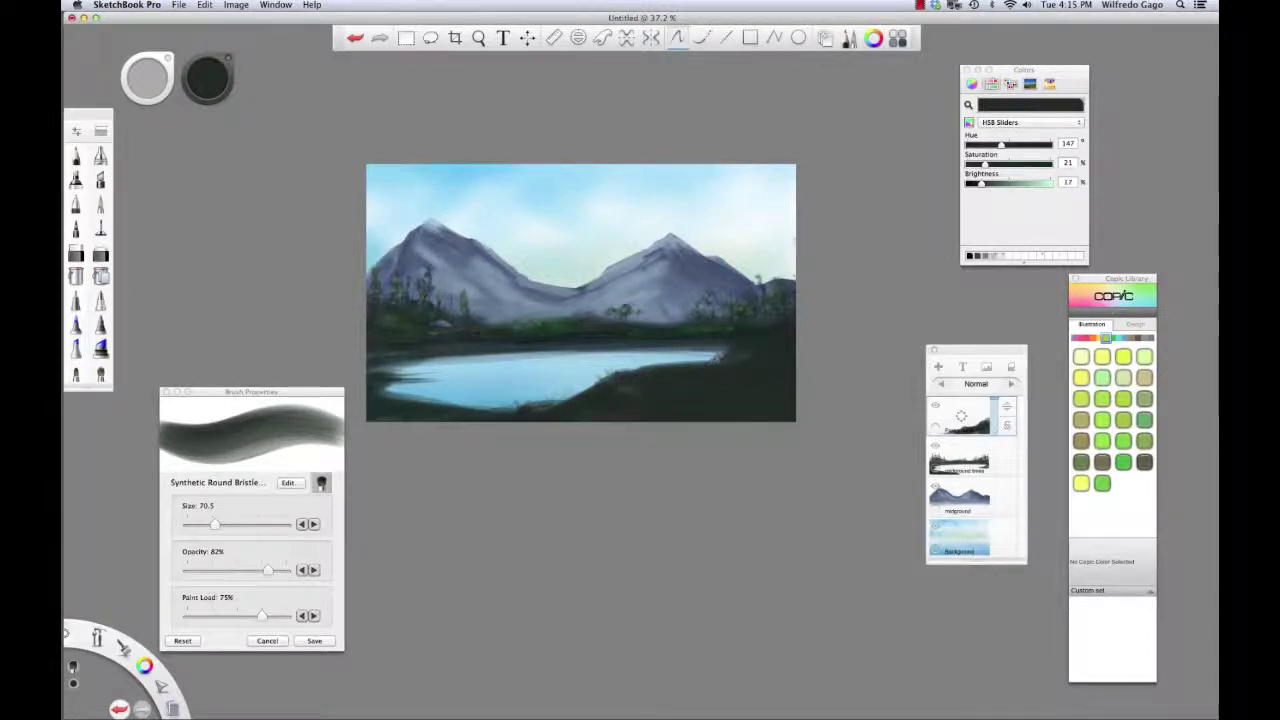
Choose the Camo texture brush and sample the muted green of the shoreline trees on the right
{"action": "left_click", "coordinate": [98, 138]}
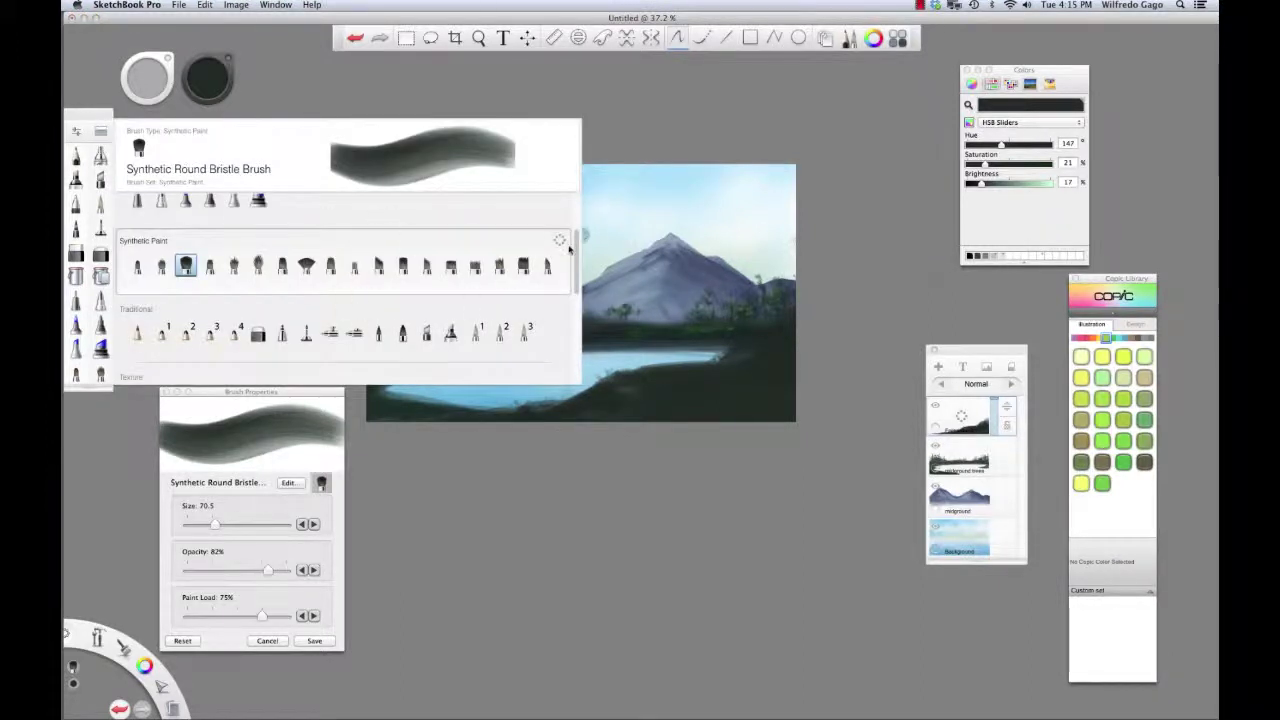
{"action": "scroll", "coordinate": [577, 250], "scroll_direction": "down", "scroll_amount": 1}
{"action": "scroll", "coordinate": [577, 250], "scroll_direction": "down", "scroll_amount": 3}
{"action": "left_click", "coordinate": [330, 320]}
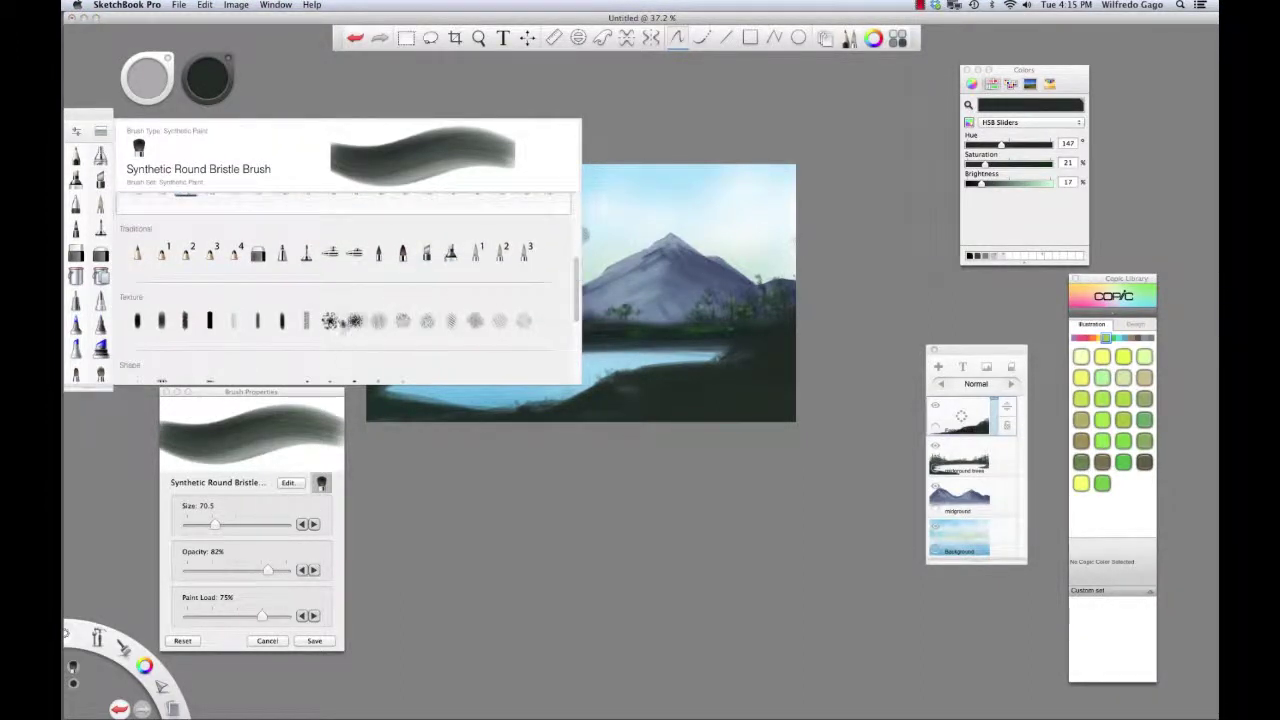
{"action": "left_click", "coordinate": [1123, 461]}
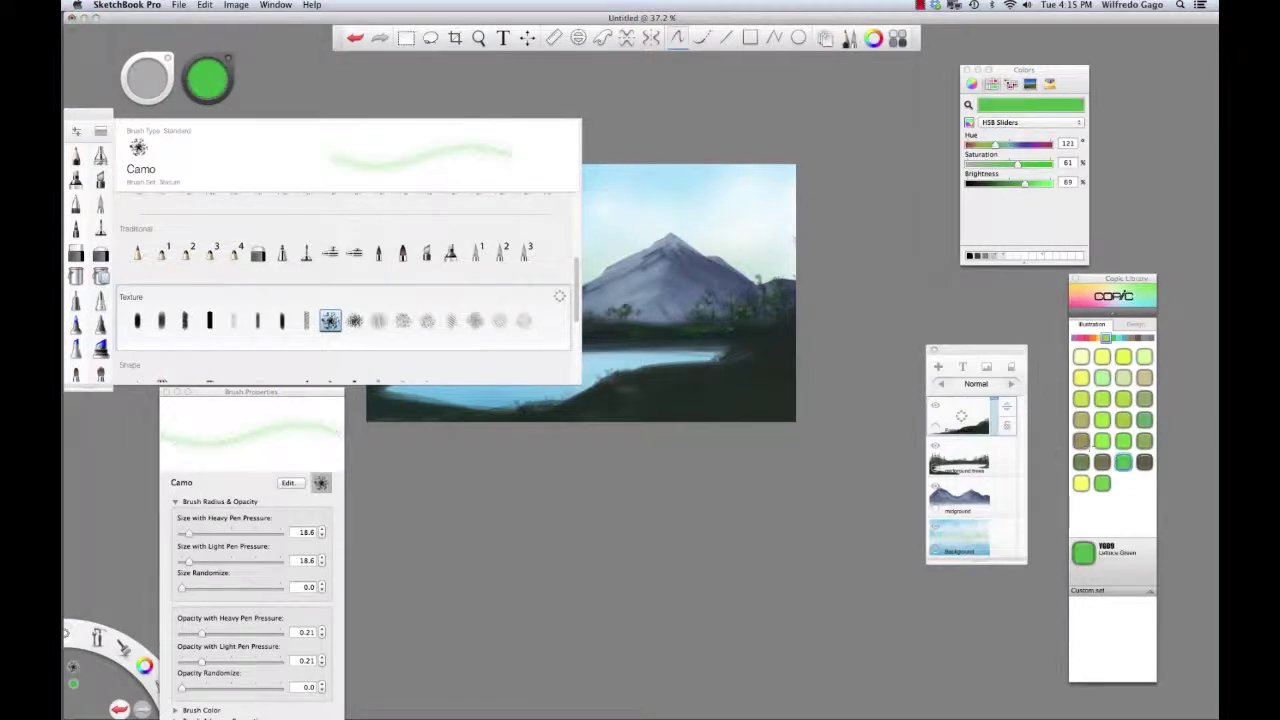
{"action": "left_click", "coordinate": [740, 305], "text": "alt"}
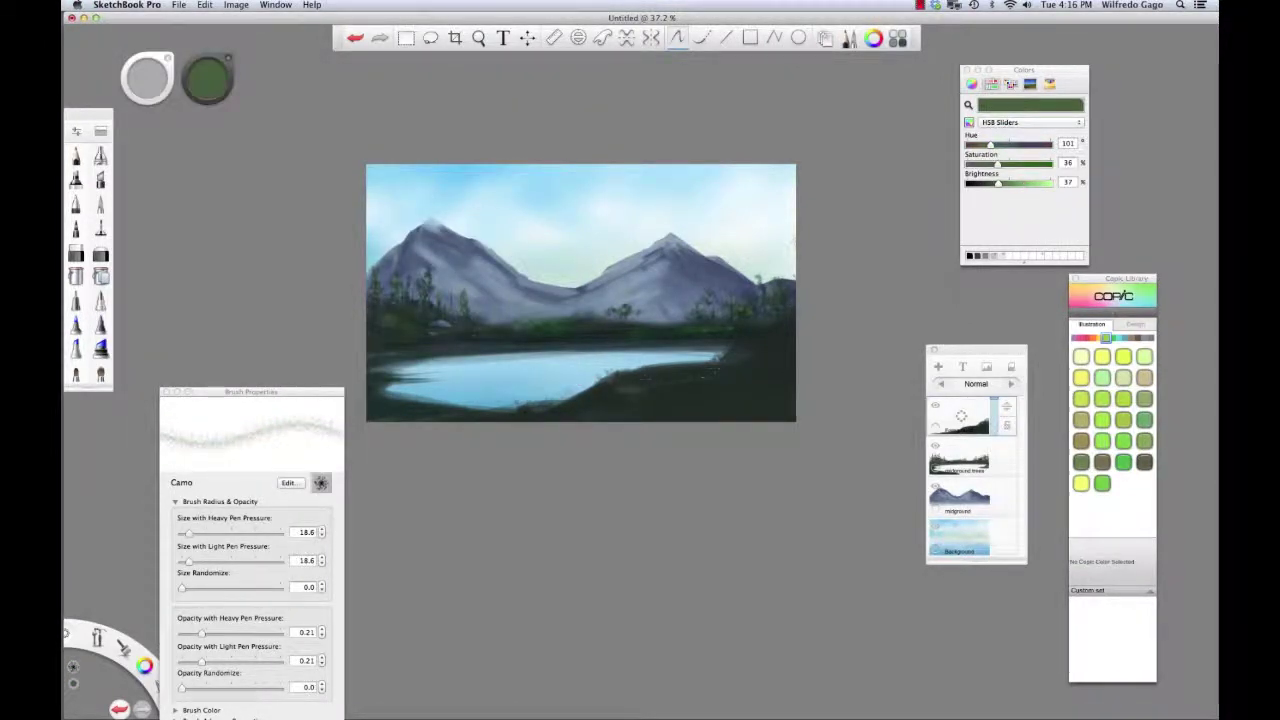
Enlarge the Camo brush to 48.6 and texture the foreground bank and its rising right end with muted green grass
{"action": "left_click", "coordinate": [716, 371]}
{"action": "key", "text": "super+z"}
{"action": "key", "text": "bracketright"}
{"action": "key", "text": "bracketright"}
{"action": "key", "text": "bracketright"}
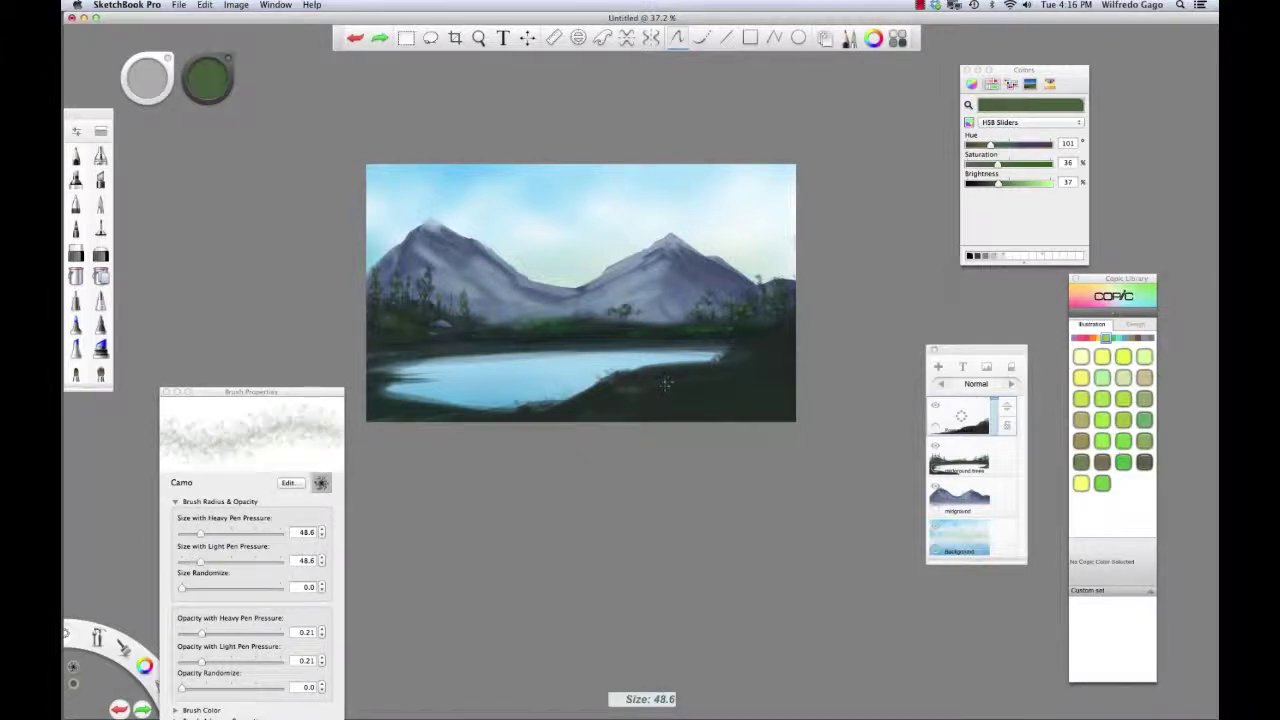
{"action": "mouse_move", "coordinate": [661, 386]}
{"action": "left_mouse_down"}
{"action": "mouse_move", "coordinate": [700, 378]}
{"action": "mouse_move", "coordinate": [709, 393]}
{"action": "left_mouse_up"}
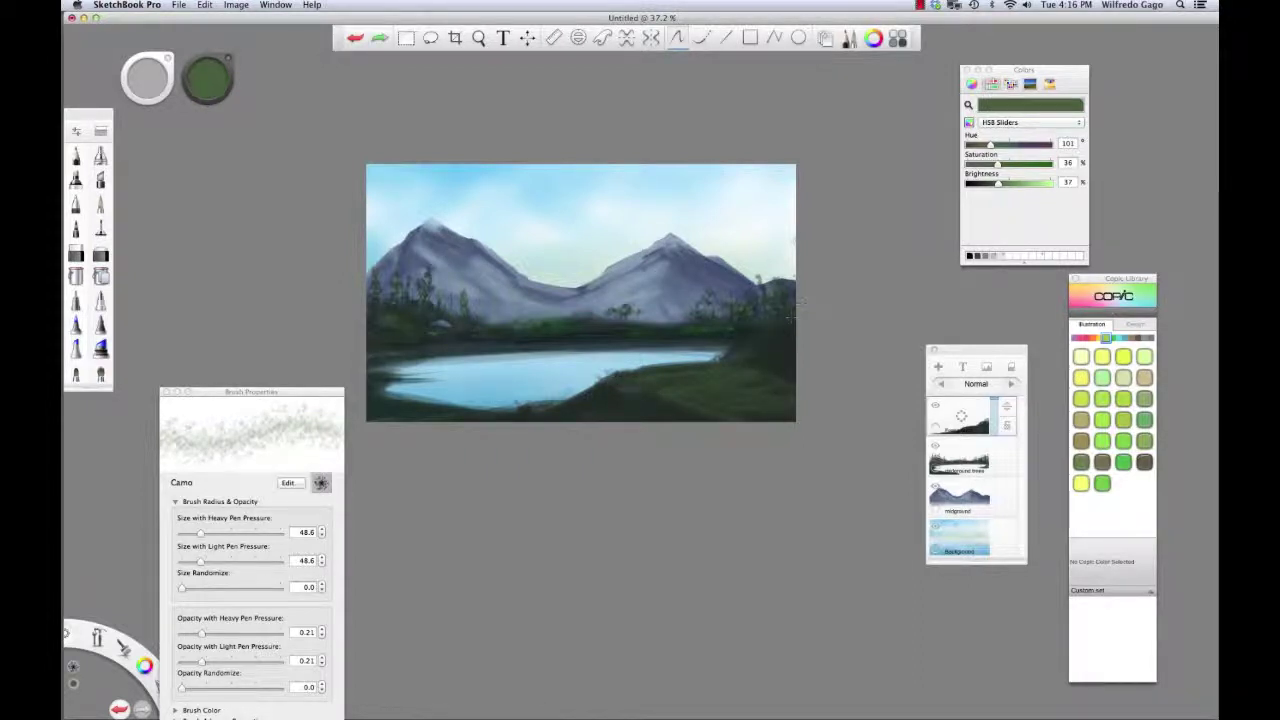
{"action": "key", "text": "super+z"}
{"action": "left_click_drag", "start_coordinate": [786, 330], "coordinate": [750, 342]}
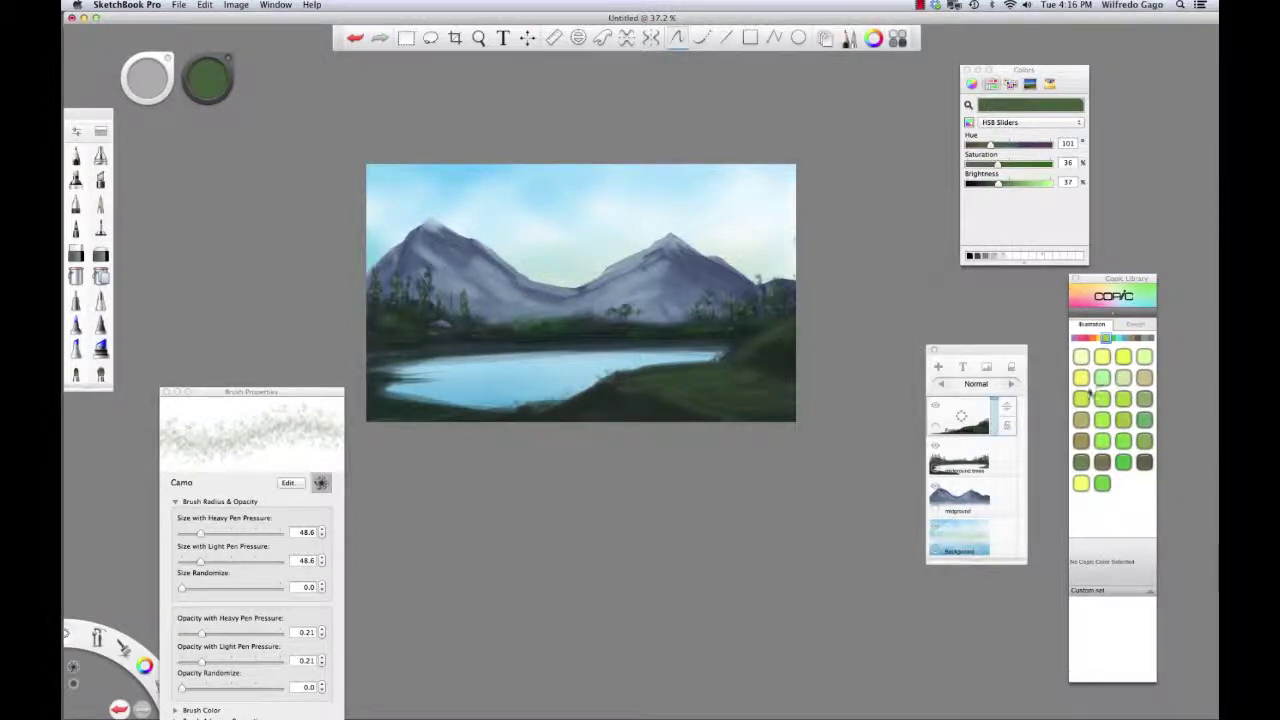
Add faint YG0000 Lily White highlights along the bank's upper edge, with opacity 0.10 for heavy and 0.02 for light pen pressure
{"action": "left_click", "coordinate": [1080, 356]}
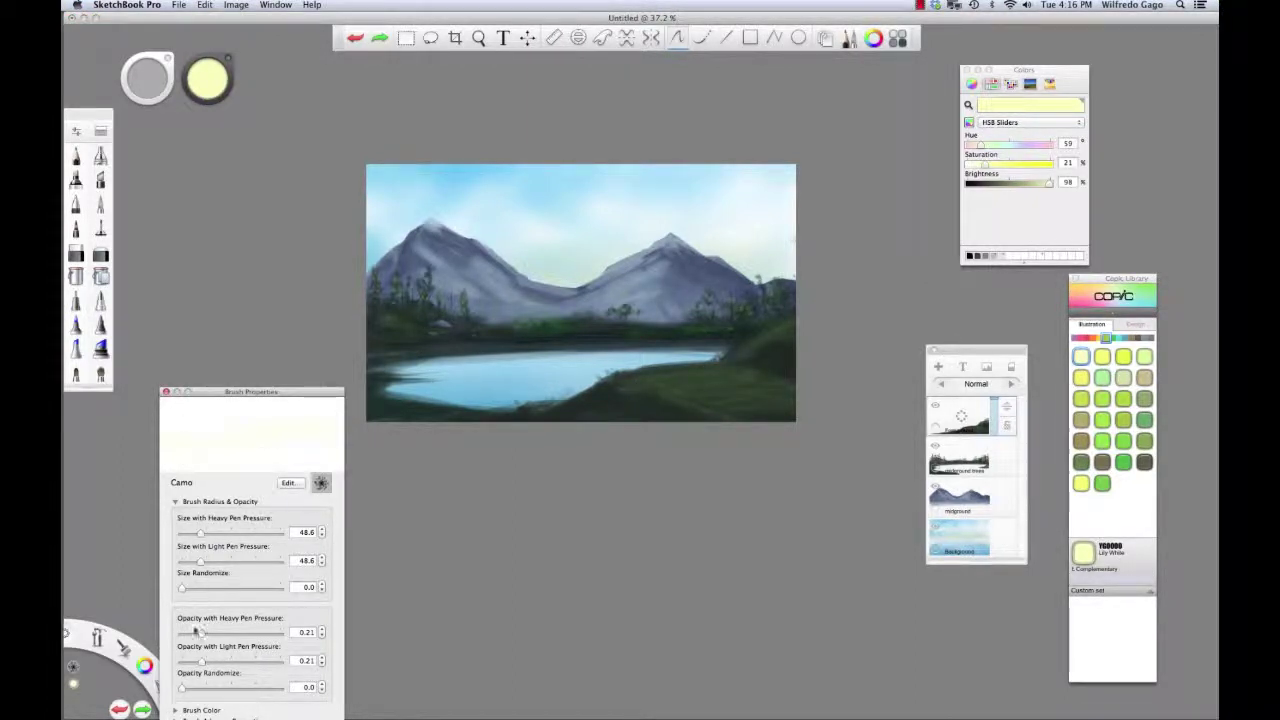
{"action": "left_click_drag", "start_coordinate": [197, 632], "coordinate": [182, 632]}
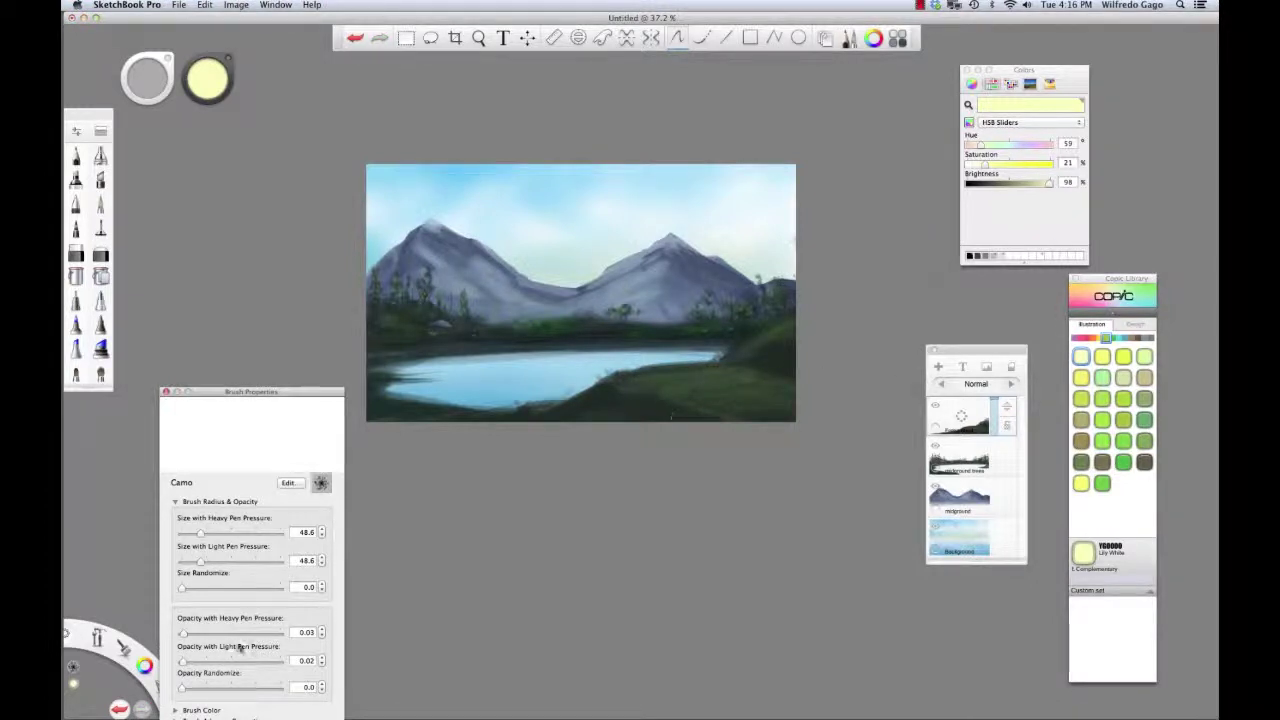
{"action": "left_click_drag", "start_coordinate": [183, 632], "coordinate": [190, 632]}
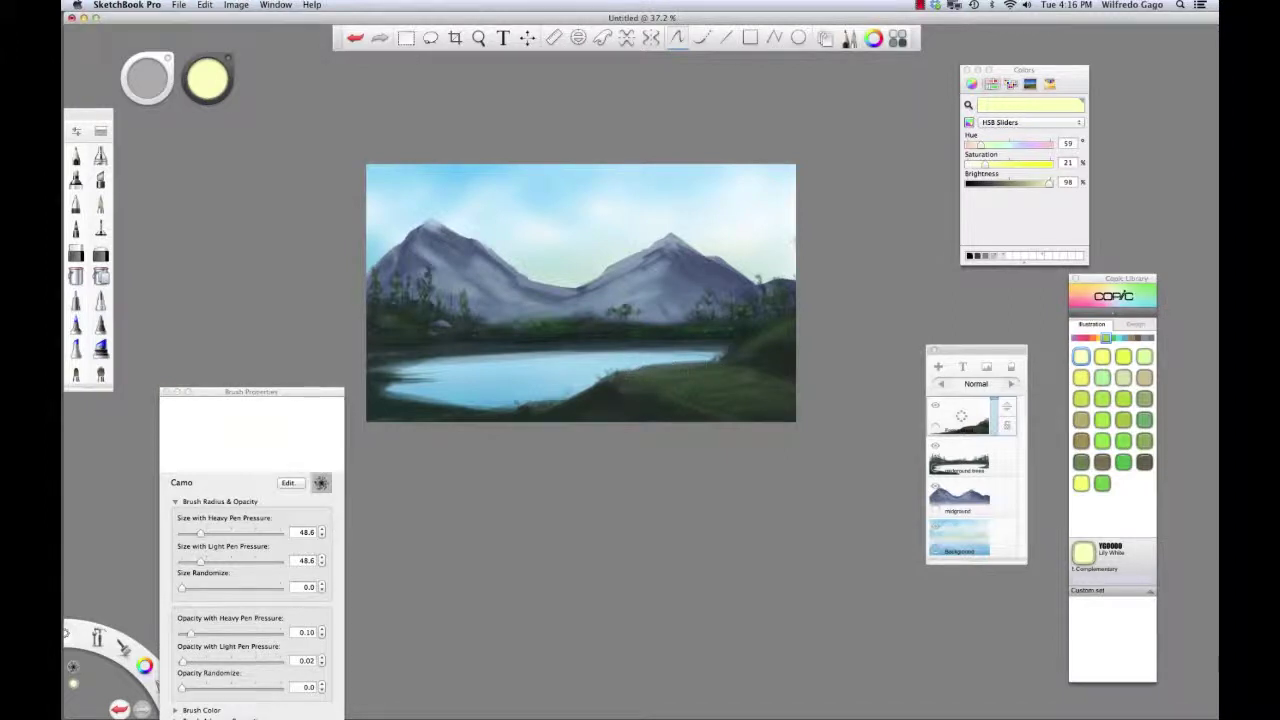
{"action": "left_click_drag", "start_coordinate": [713, 367], "coordinate": [681, 374]}
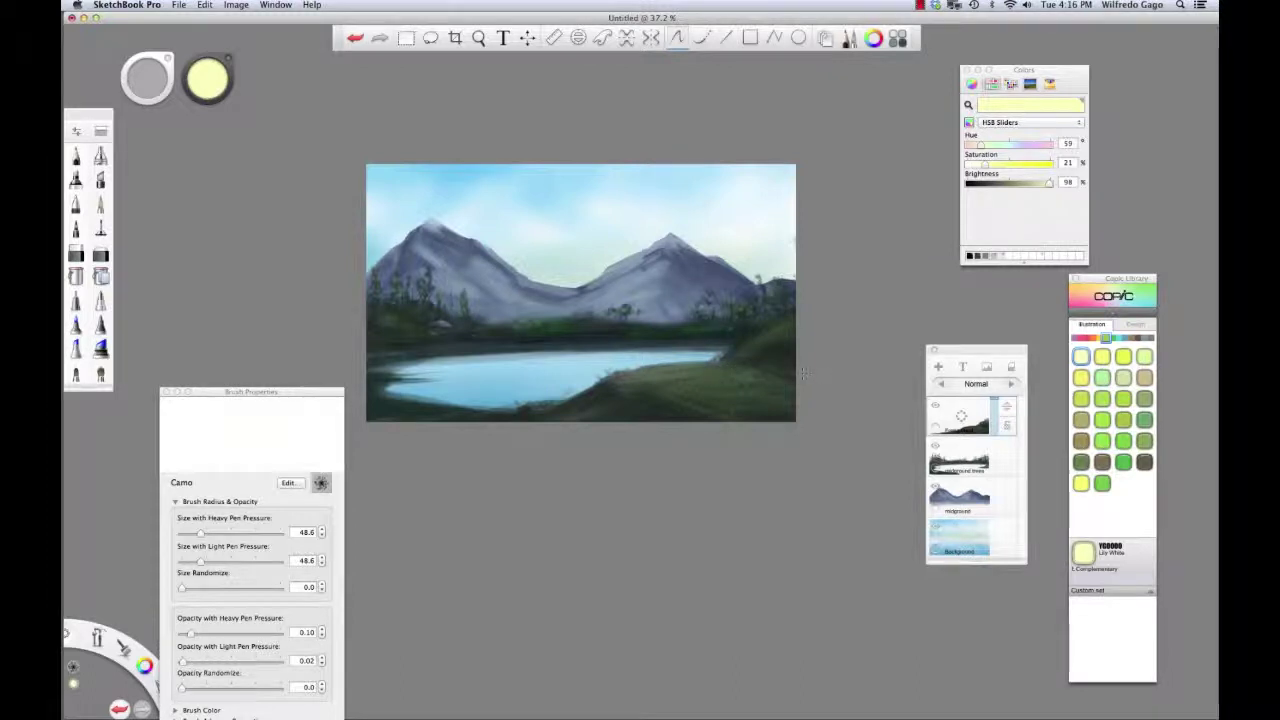
Switch to the Chisel Tip Pen at size 24.0 and paint a sampled dark green patch at the bank's right end
{"action": "left_click", "coordinate": [100, 179]}
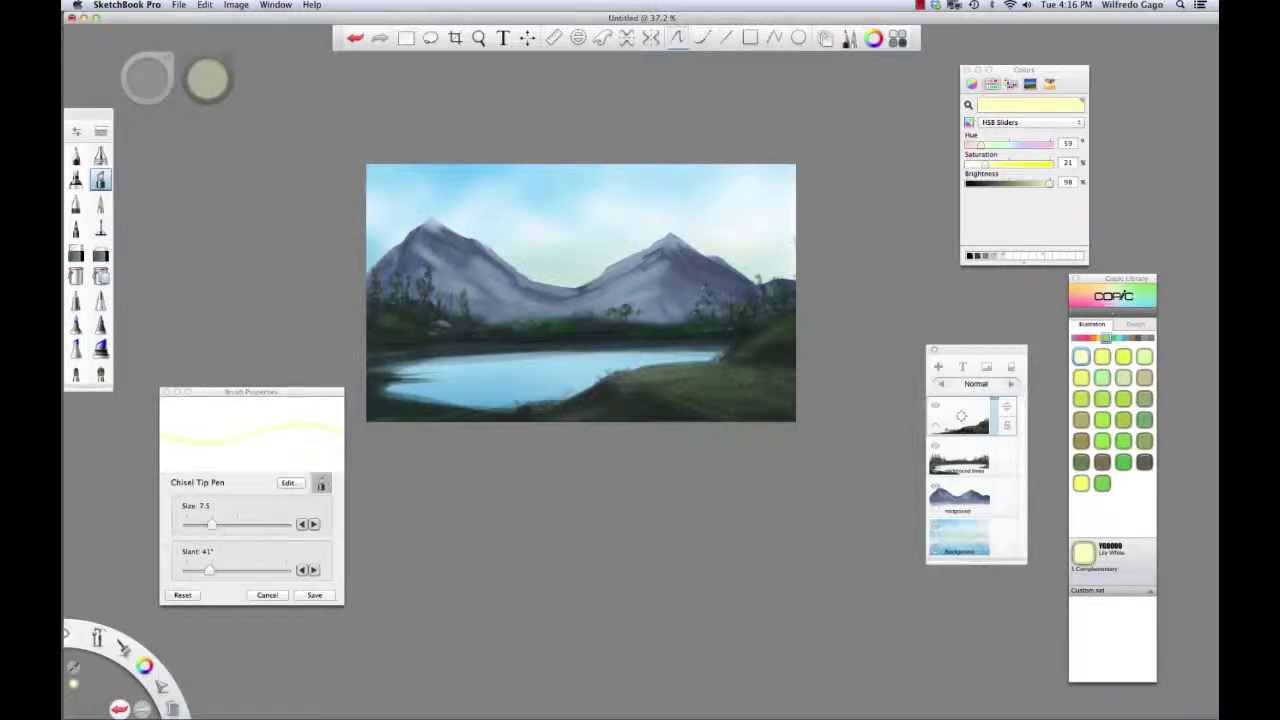
{"action": "left_click", "coordinate": [664, 300], "text": "alt"}
{"action": "left_click", "coordinate": [730, 408], "text": "alt"}
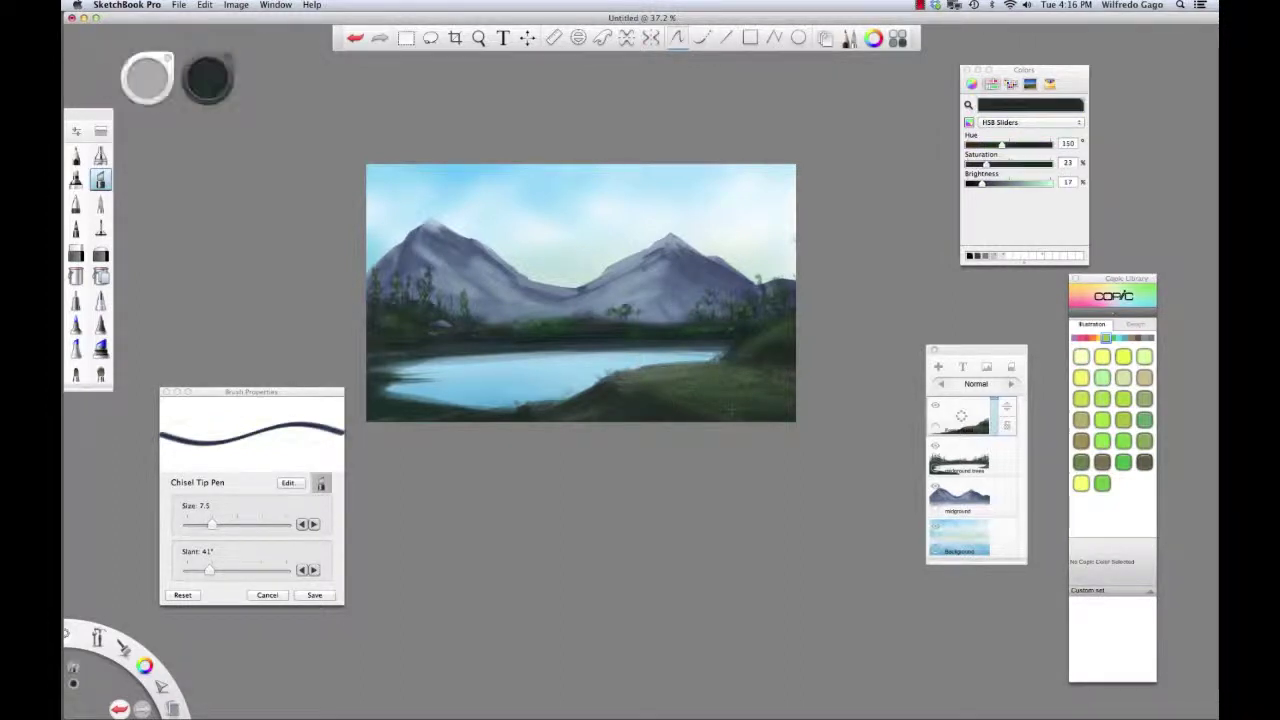
{"action": "key", "text": "bracketright"}
{"action": "key", "text": "bracketright"}
{"action": "key", "text": "bracketright"}
{"action": "key", "text": "bracketright"}
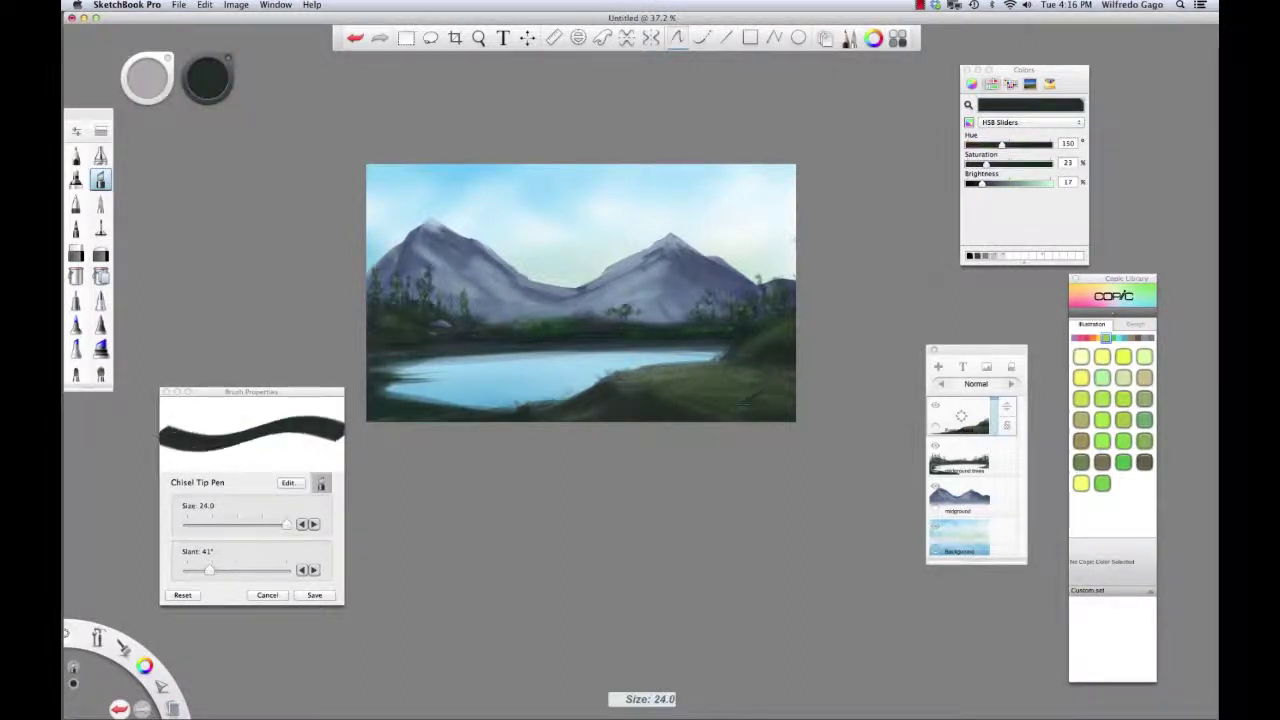
{"action": "left_click_drag", "start_coordinate": [774, 384], "coordinate": [782, 398]}
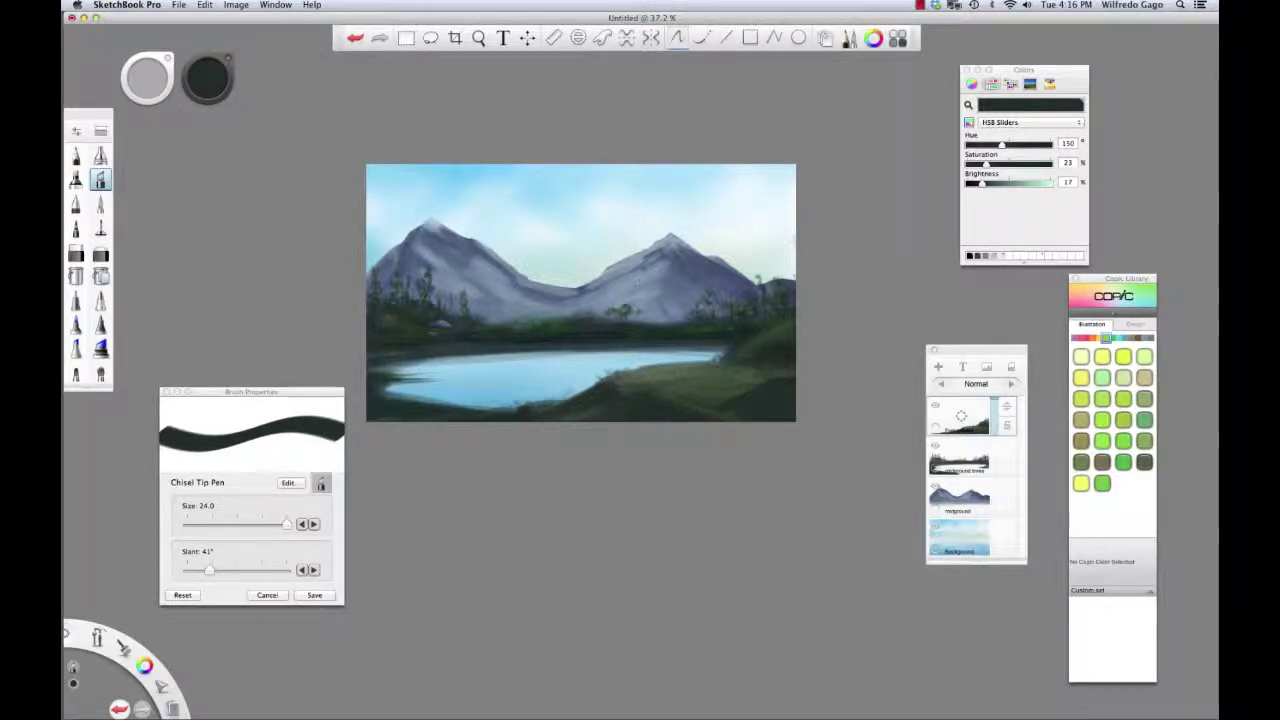
Paint blue-grey rock strokes on the dark patch at the bank's right end with colour sampled from the mountain, trimming them with dark green
{"action": "left_click", "coordinate": [640, 290], "text": "alt"}
{"action": "mouse_move", "coordinate": [772, 380]}
{"action": "left_mouse_down"}
{"action": "mouse_move", "coordinate": [722, 405]}
{"action": "mouse_move", "coordinate": [754, 390]}
{"action": "left_mouse_up"}
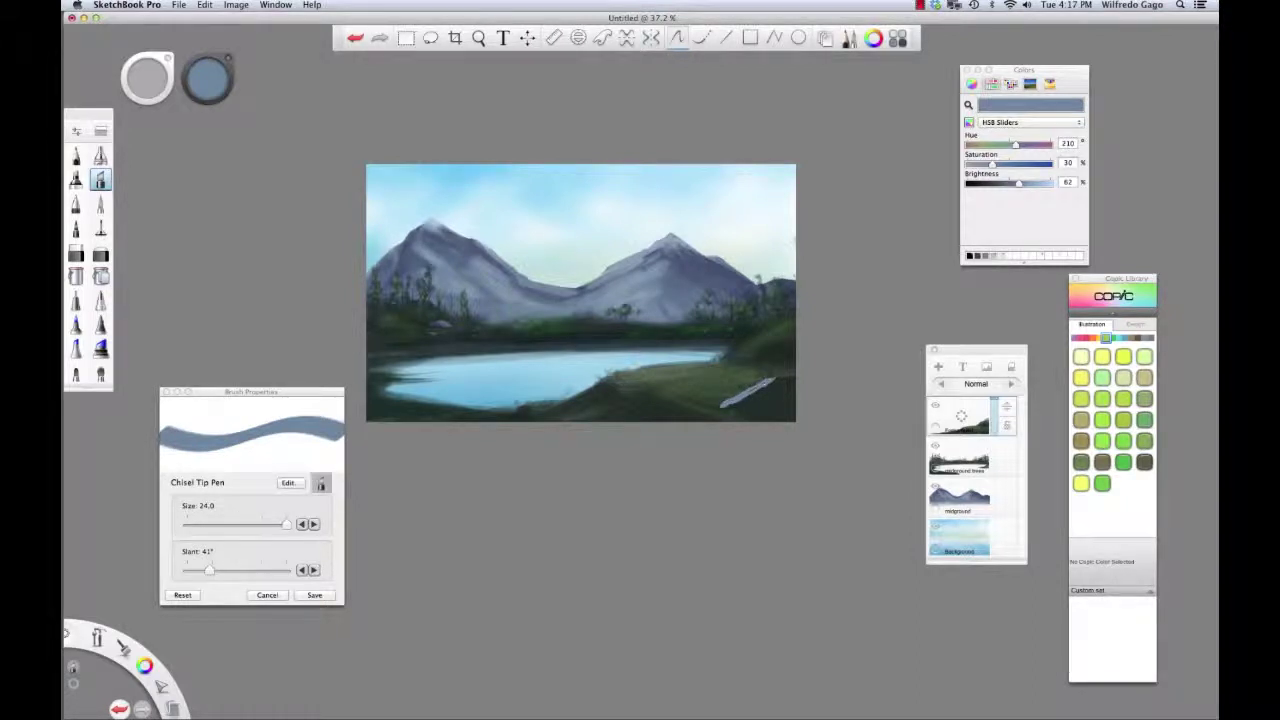
{"action": "left_click", "coordinate": [778, 382], "text": "alt"}
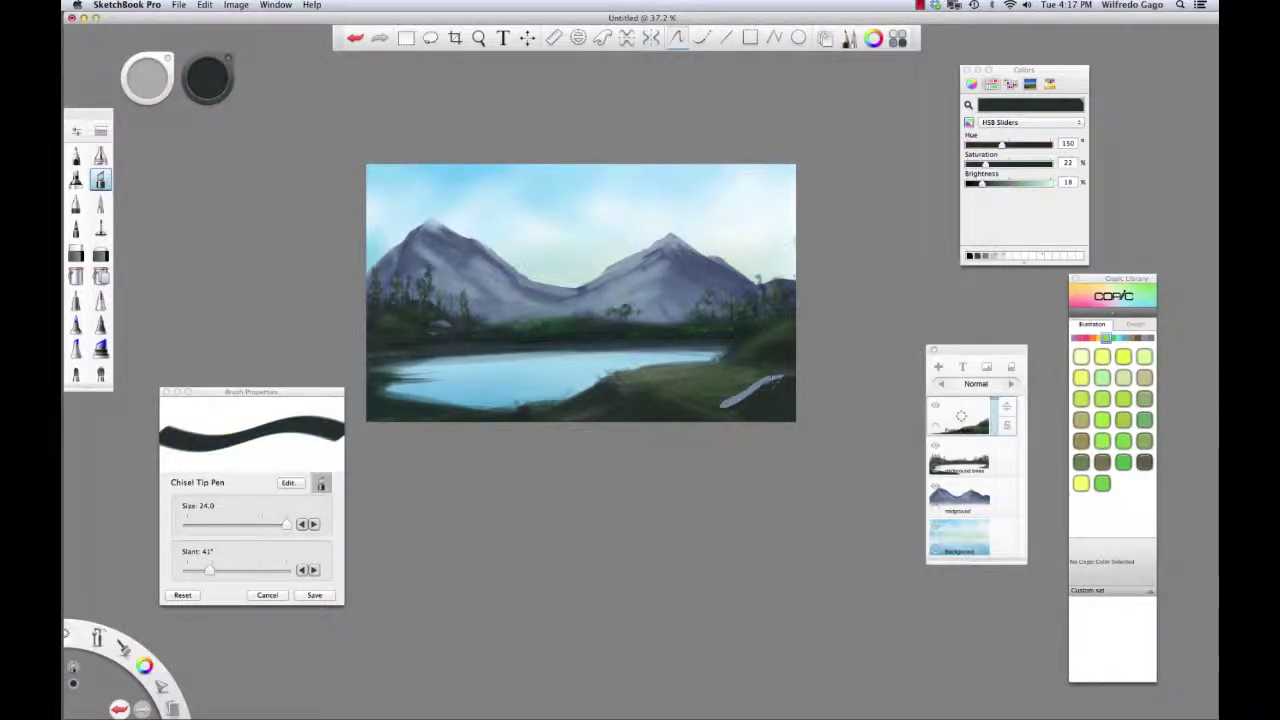
{"action": "left_click_drag", "start_coordinate": [784, 376], "coordinate": [756, 404]}
{"action": "left_click", "coordinate": [752, 389], "text": "alt"}
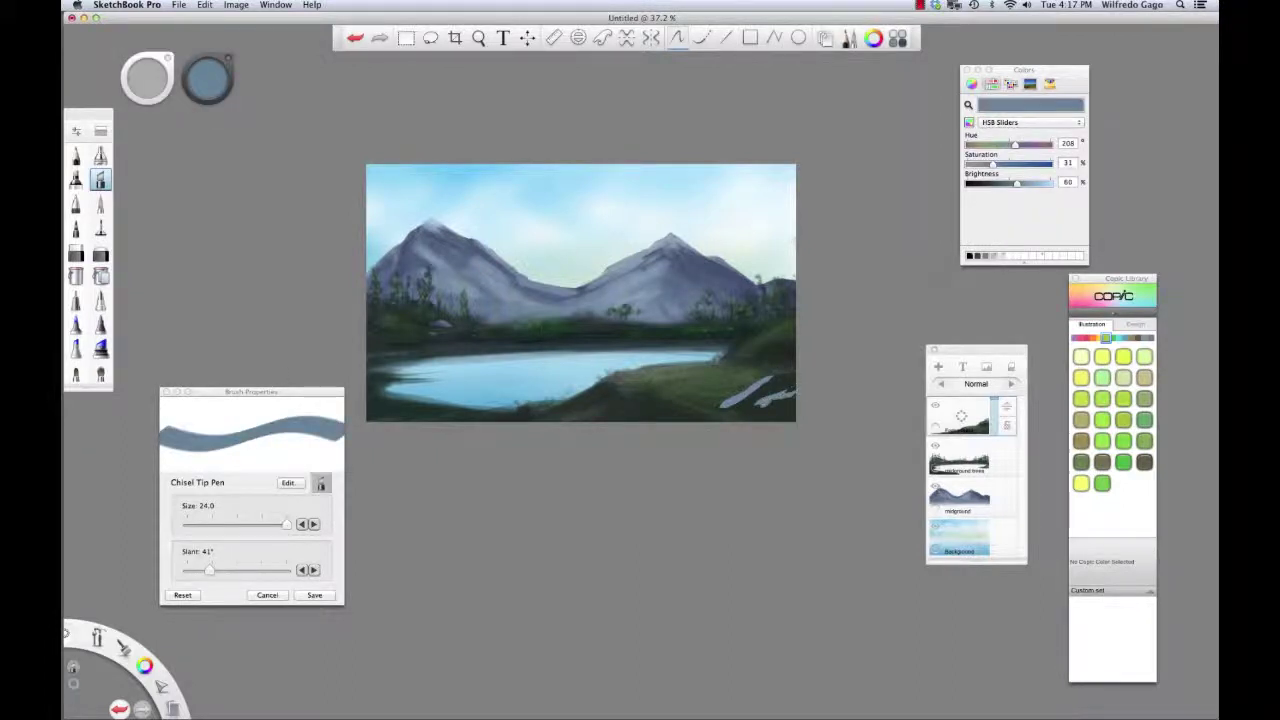
Try to blend the rock strokes with the Smear brush at size 17.6 and 93% smear amount
{"action": "left_click", "coordinate": [100, 131]}
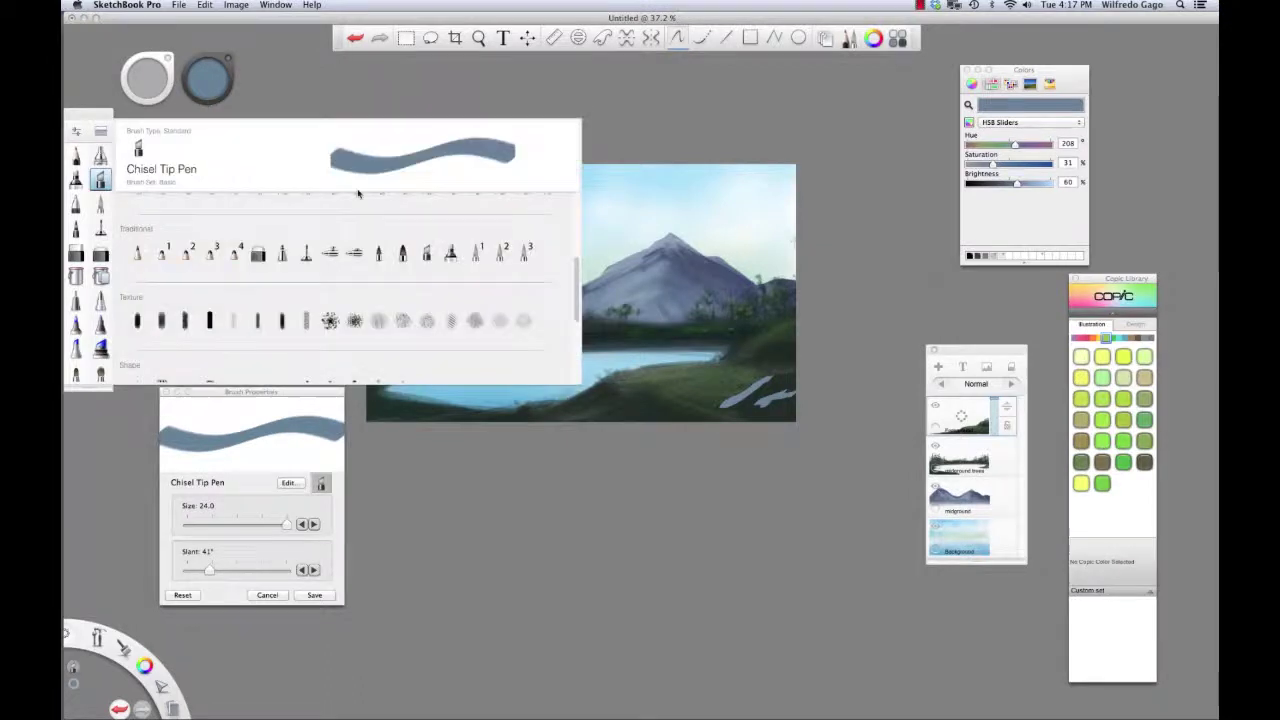
{"action": "scroll", "coordinate": [340, 280], "scroll_direction": "up", "scroll_amount": 5}
{"action": "left_click", "coordinate": [306, 232]}
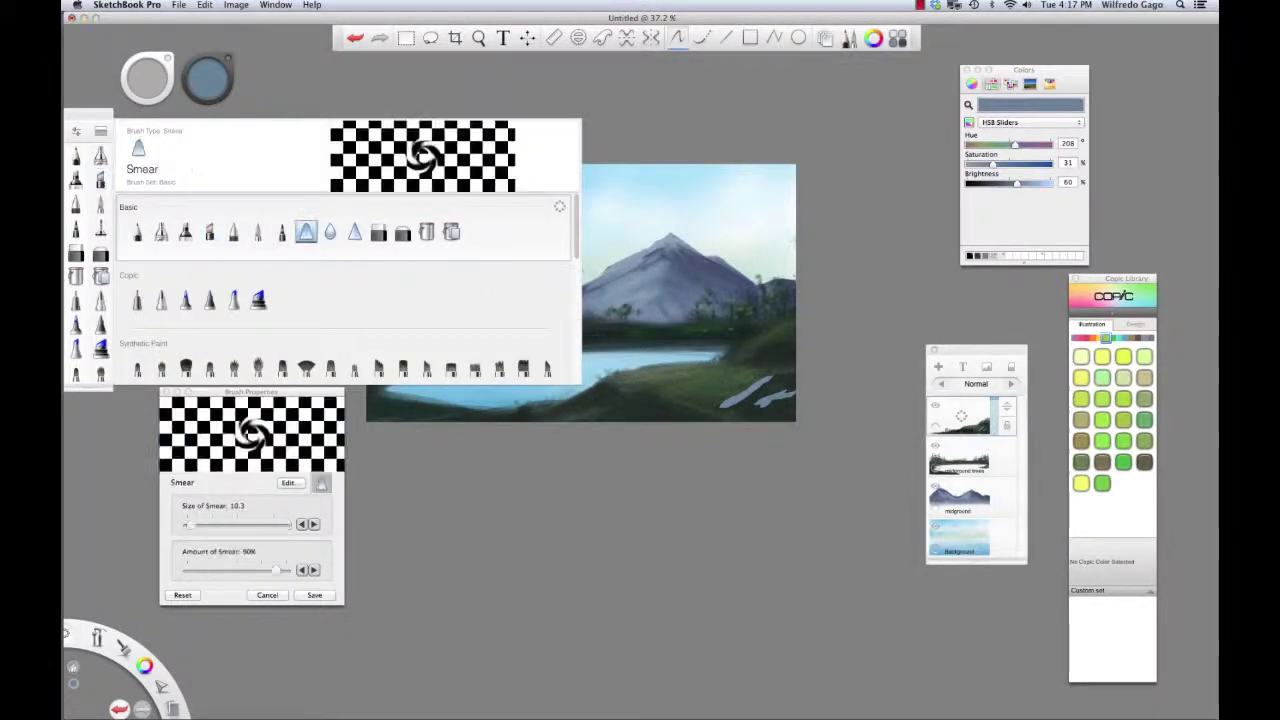
{"action": "left_click", "coordinate": [763, 403]}
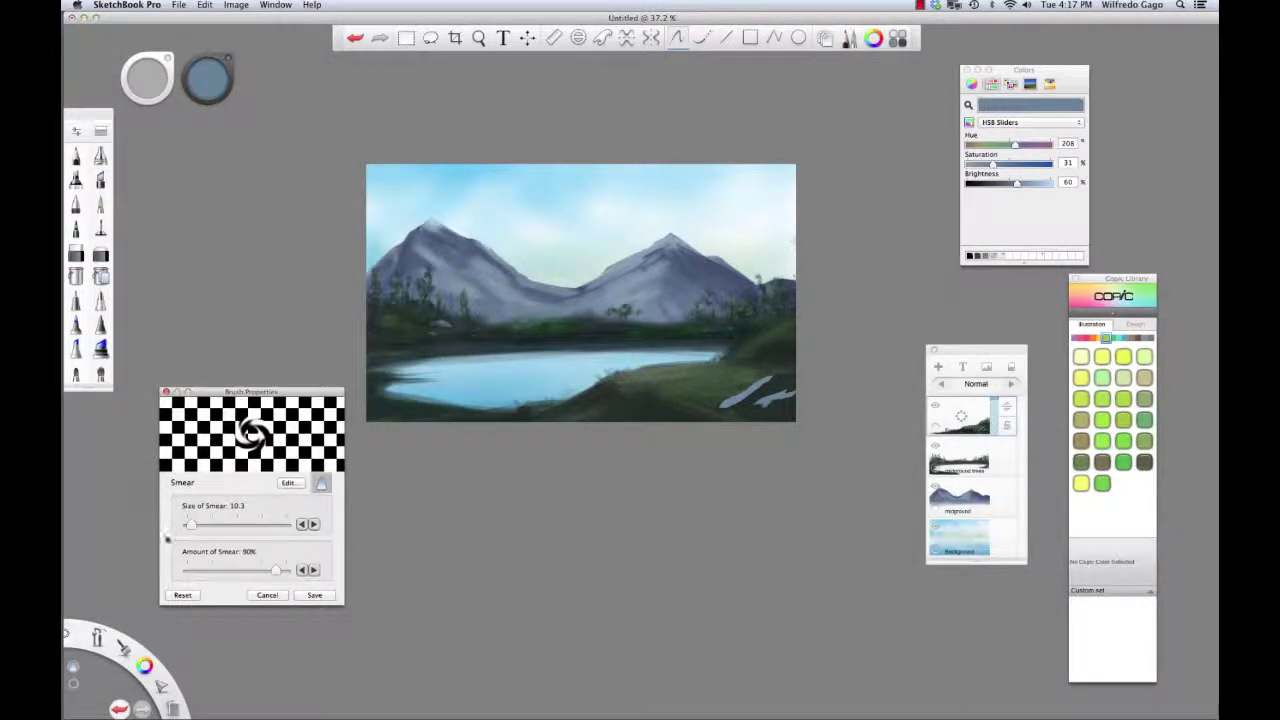
{"action": "left_click_drag", "start_coordinate": [276, 569], "coordinate": [281, 570]}
{"action": "left_click_drag", "start_coordinate": [188, 527], "coordinate": [195, 525]}
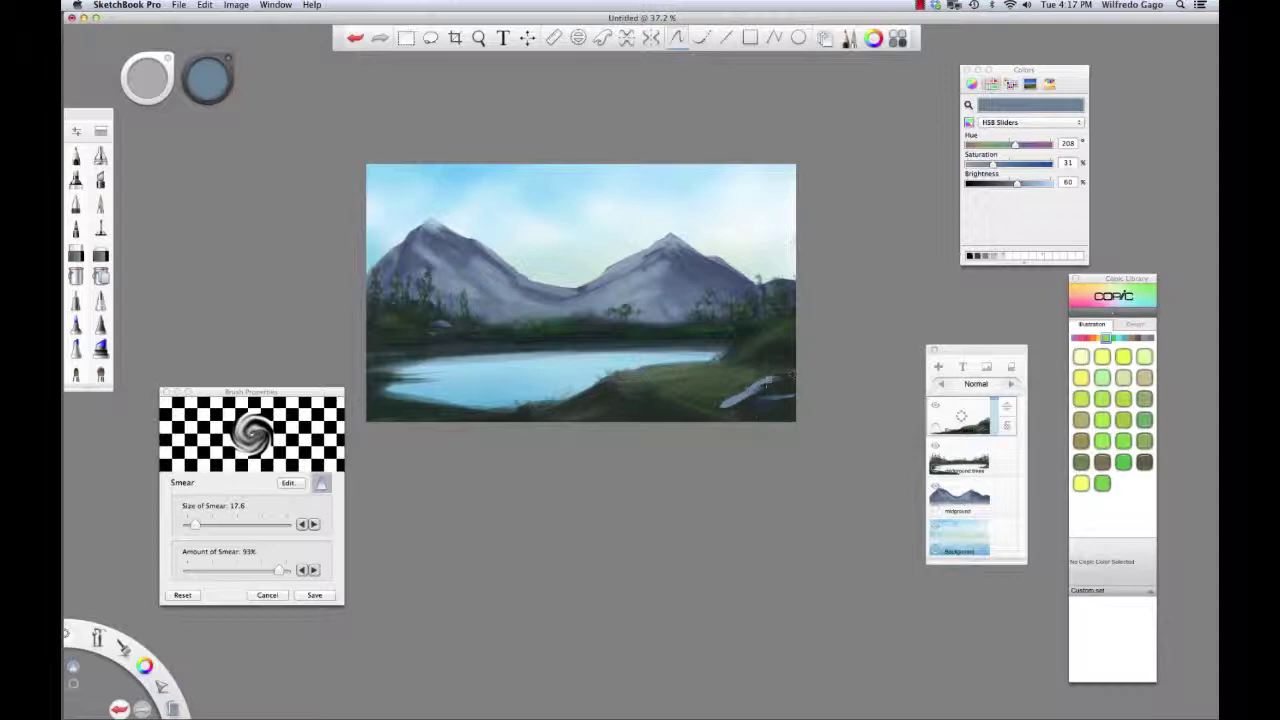
{"action": "mouse_move", "coordinate": [762, 386]}
{"action": "left_mouse_down"}
{"action": "mouse_move", "coordinate": [786, 378]}
{"action": "mouse_move", "coordinate": [757, 391]}
{"action": "left_mouse_up"}
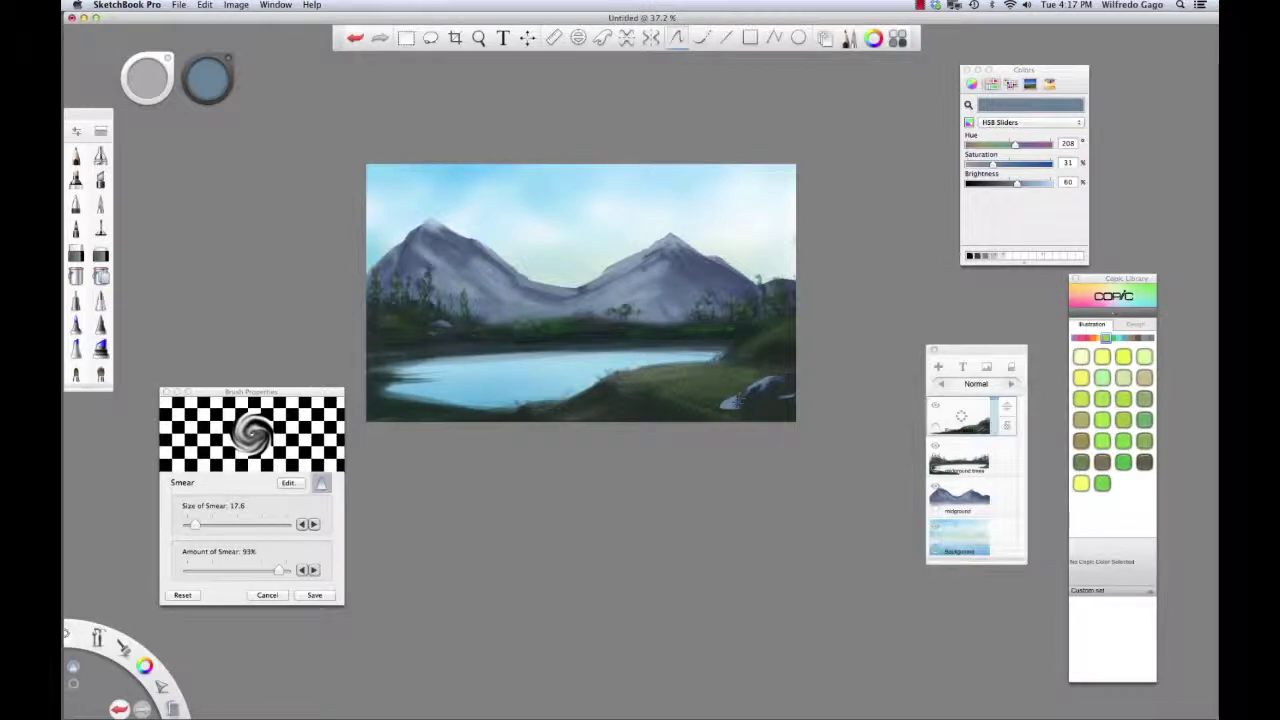
{"action": "key", "text": "super+z"}
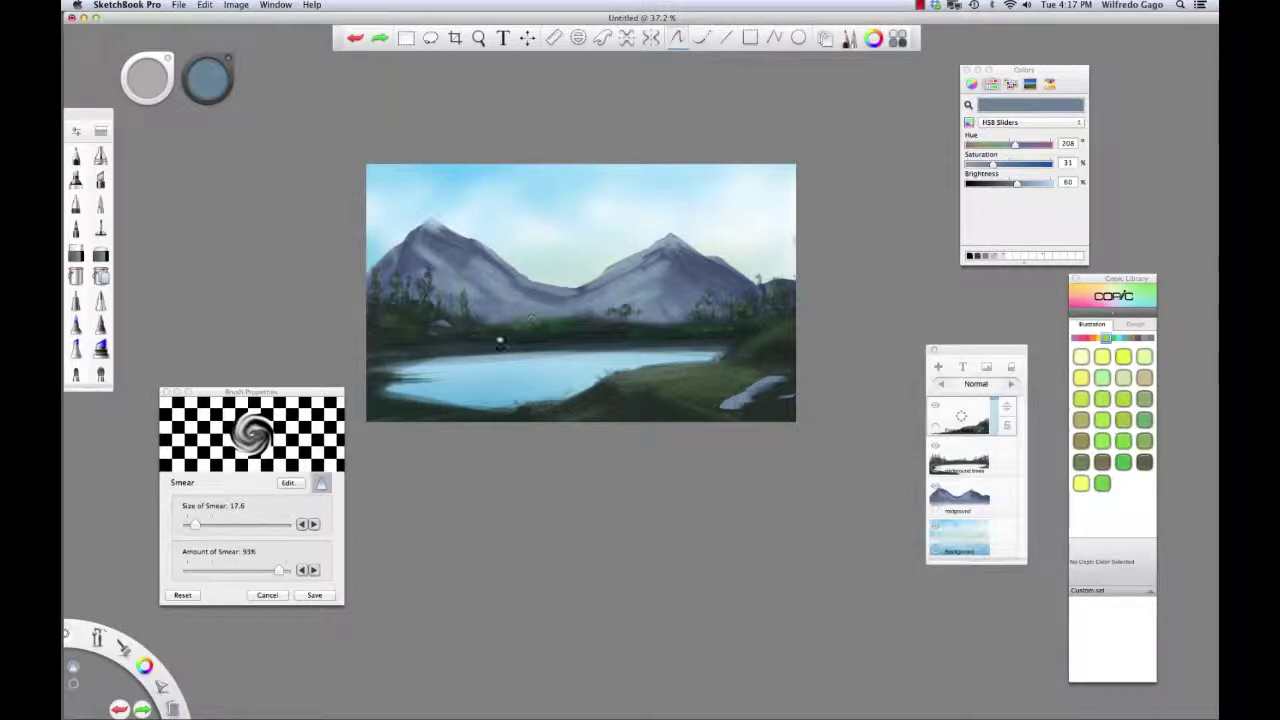
Return to the Chisel Tip Pen and paint a second blue-grey rock form beside the first, extending the rock tops to the canvas edge
{"action": "left_click", "coordinate": [100, 179]}
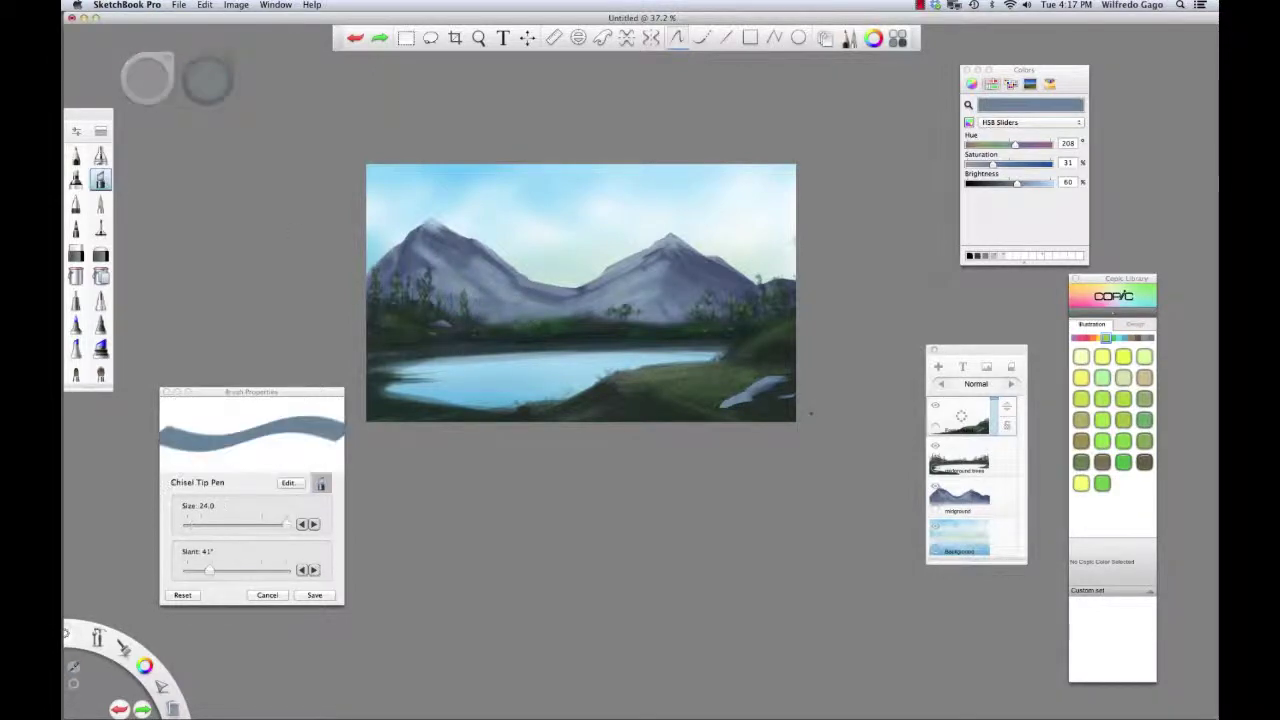
{"action": "mouse_move", "coordinate": [752, 398]}
{"action": "left_mouse_down"}
{"action": "mouse_move", "coordinate": [793, 378]}
{"action": "mouse_move", "coordinate": [765, 408]}
{"action": "left_mouse_up"}
{"action": "left_click", "coordinate": [750, 398], "text": "alt"}
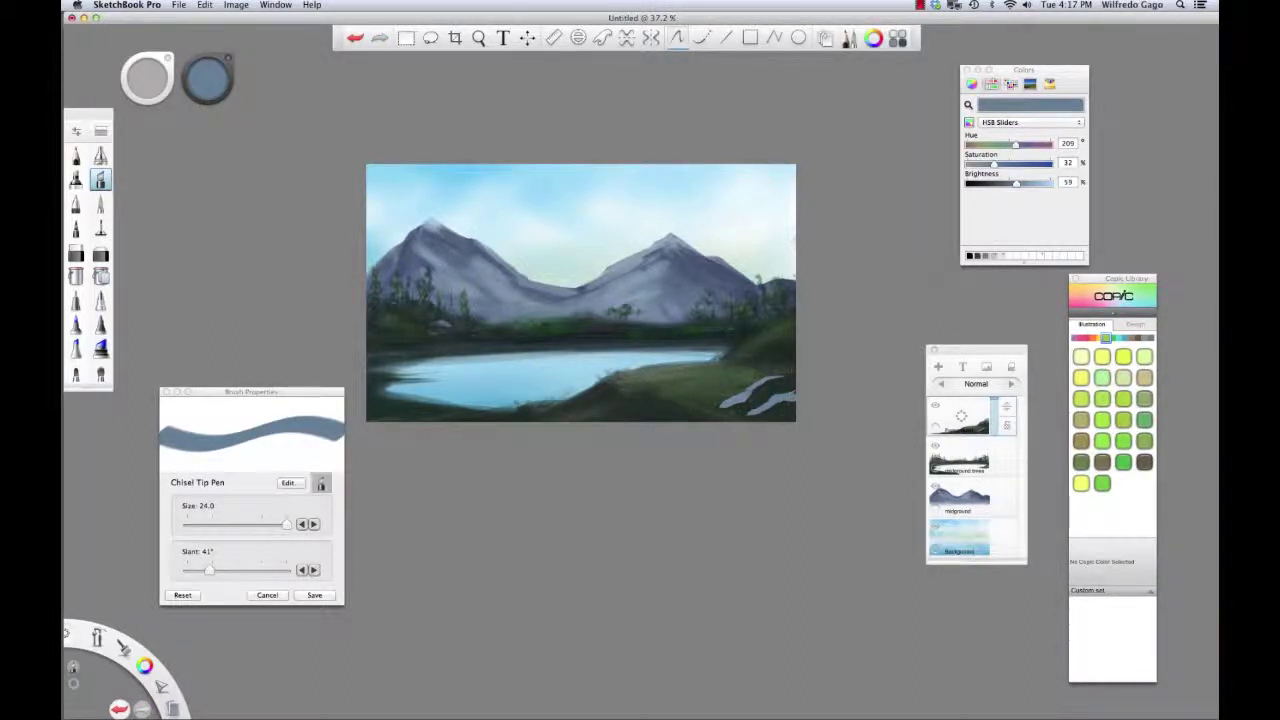
{"action": "left_click_drag", "start_coordinate": [772, 382], "coordinate": [792, 375]}
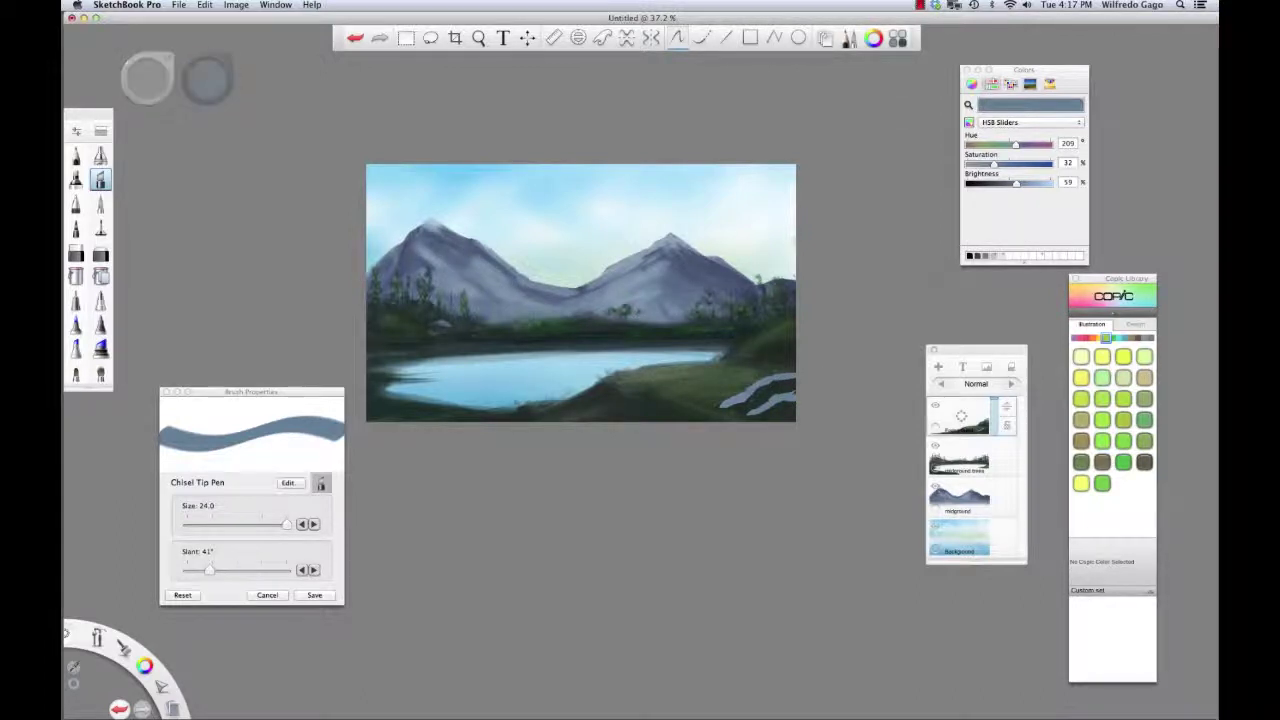
{"action": "left_click", "coordinate": [738, 272], "text": "alt"}
{"action": "mouse_move", "coordinate": [755, 399]}
{"action": "left_mouse_down"}
{"action": "mouse_move", "coordinate": [781, 389]}
{"action": "mouse_move", "coordinate": [762, 394]}
{"action": "left_mouse_up"}
{"action": "key", "text": "super+z"}
Sample the bank's dark green and choose the Brush 1 texture brush
{"action": "left_click", "coordinate": [675, 410], "text": "alt"}
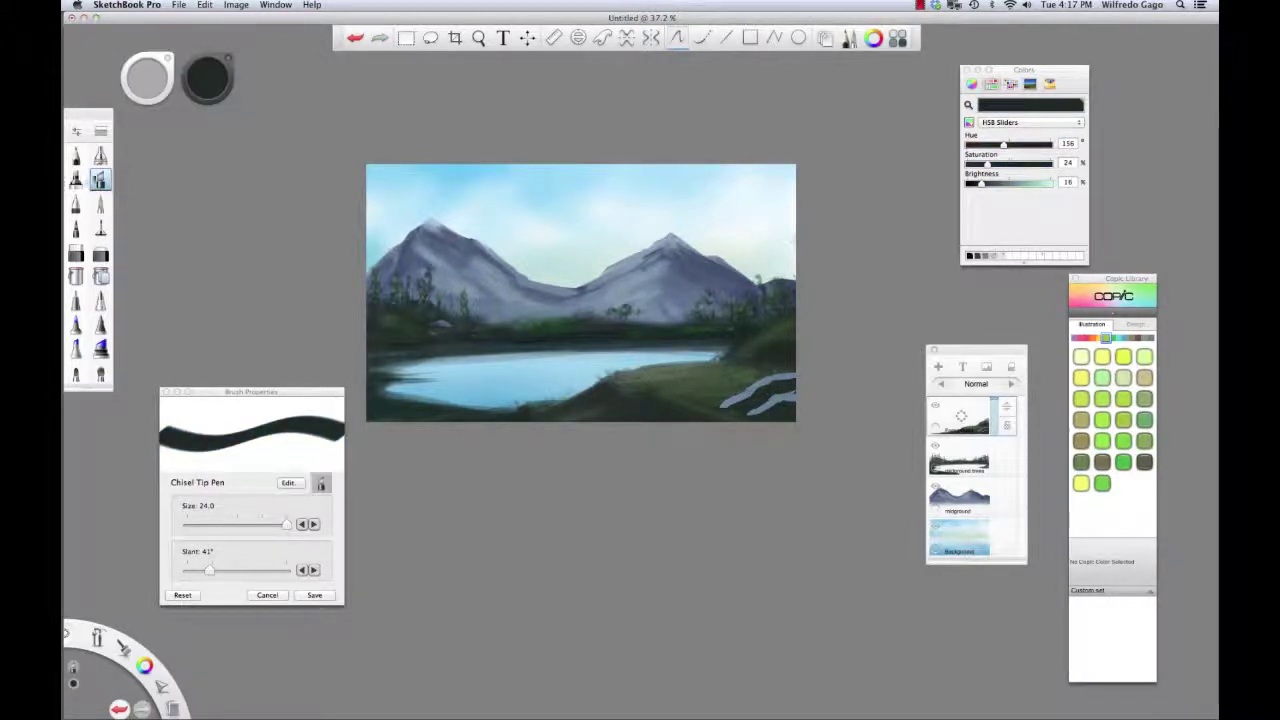
{"action": "left_click", "coordinate": [100, 156]}
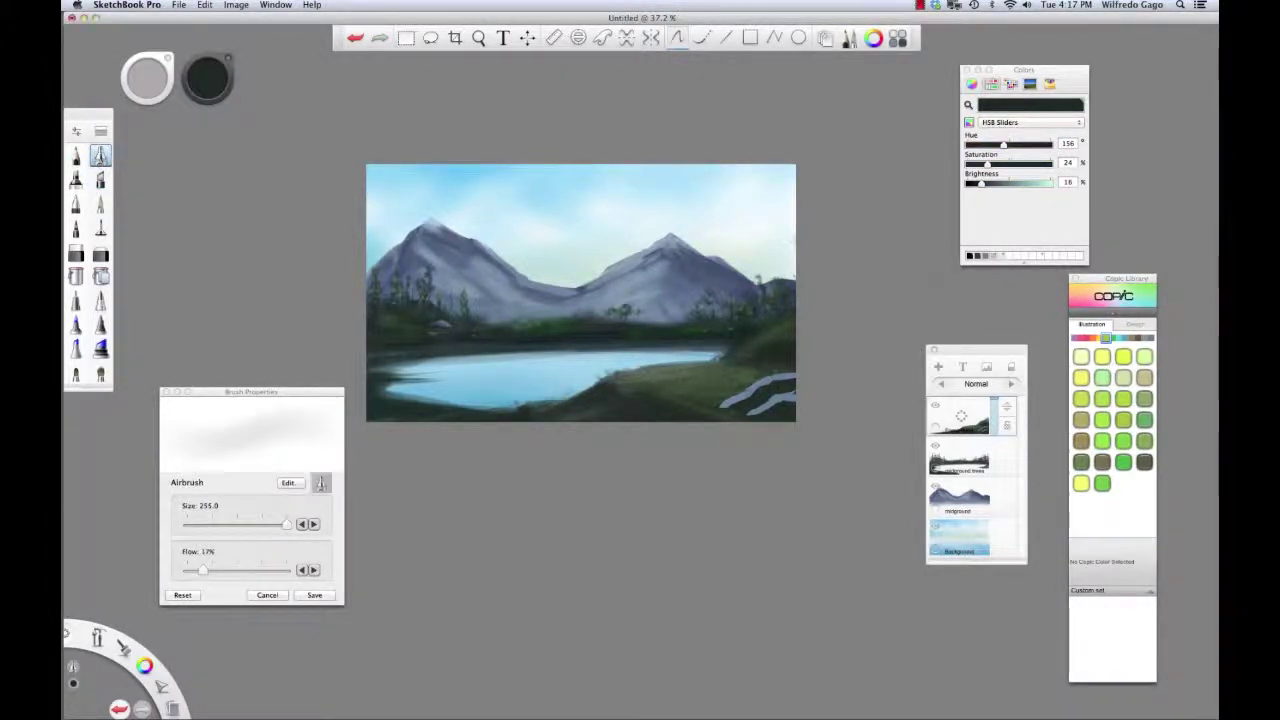
{"action": "left_click", "coordinate": [100, 131]}
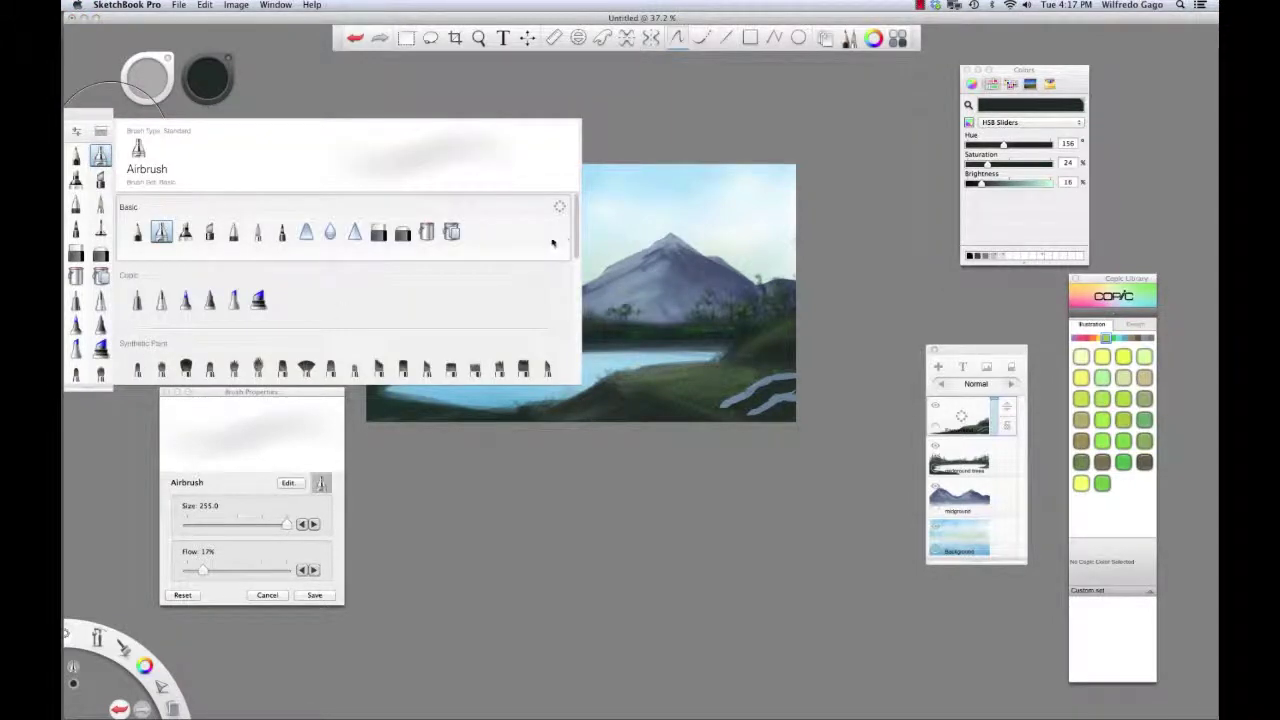
{"action": "left_click_drag", "start_coordinate": [572, 247], "coordinate": [566, 312]}
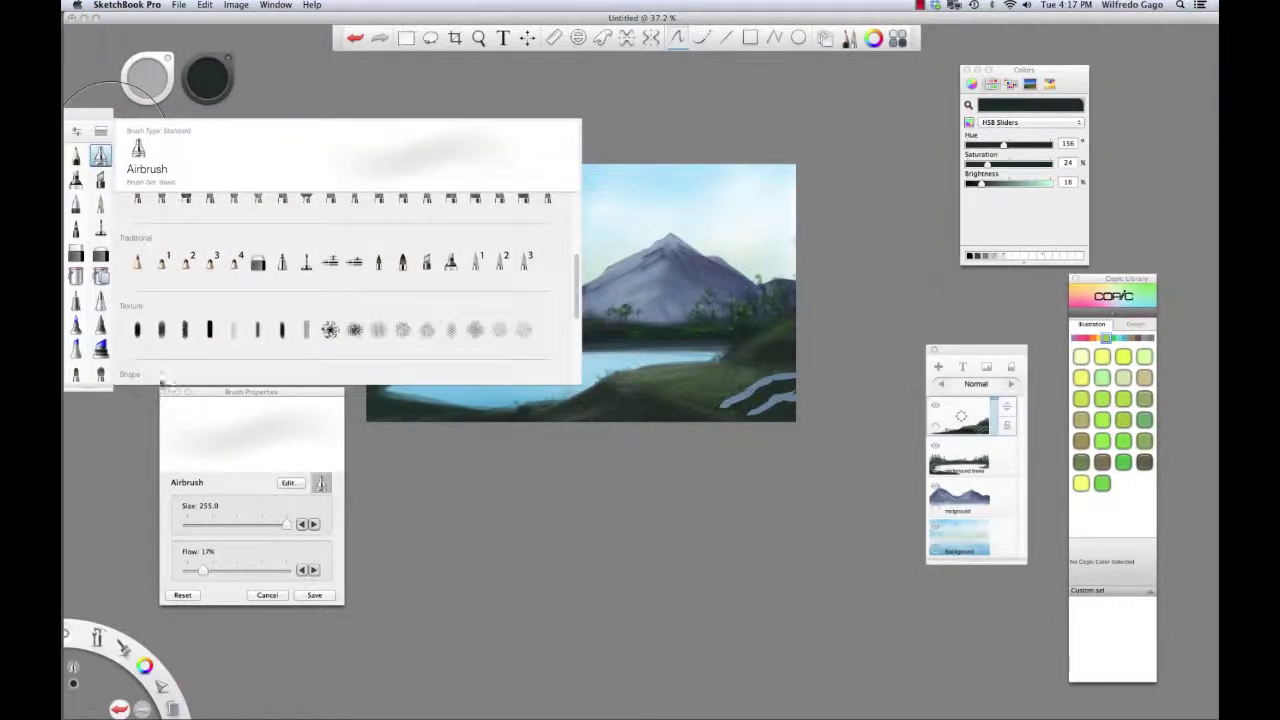
{"action": "left_click", "coordinate": [161, 330]}
{"action": "left_click", "coordinate": [137, 330]}
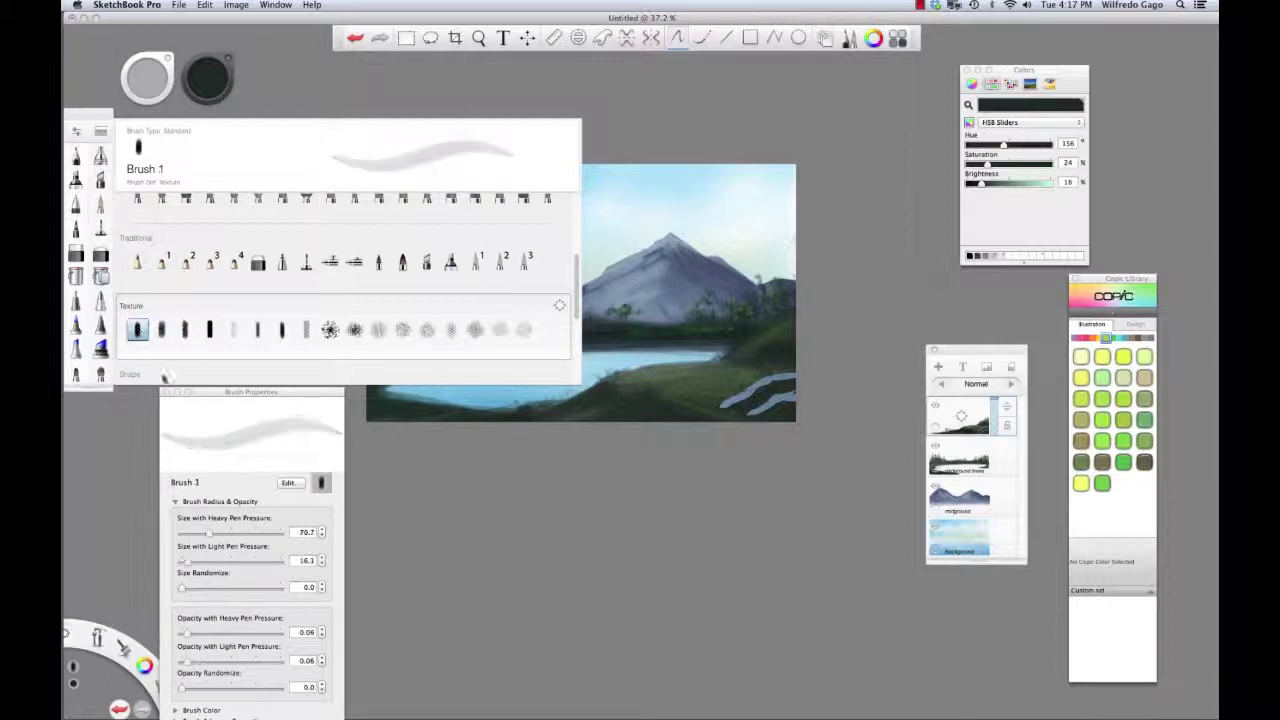
{"action": "left_click", "coordinate": [72, 18]}
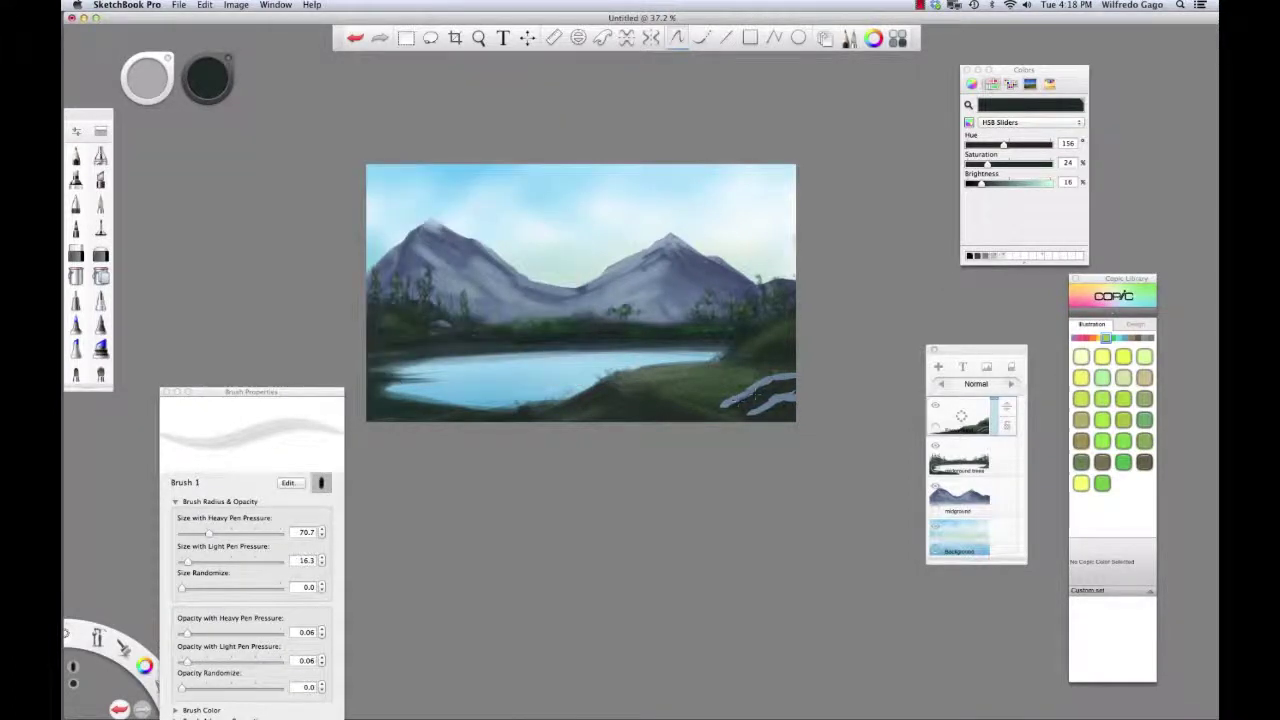
Undo the oversized stroke, reduce Brush 1 to size 30.7 and shade the rocks softly with dark green and sampled blue-grey
{"action": "key", "text": "super+z"}
{"action": "mouse_move", "coordinate": [745, 398]}
{"action": "left_mouse_down"}
{"action": "mouse_move", "coordinate": [785, 386]}
{"action": "mouse_move", "coordinate": [742, 401]}
{"action": "left_mouse_up"}
{"action": "key", "text": "bracketleft"}
{"action": "key", "text": "bracketleft"}
{"action": "key", "text": "bracketleft"}
{"action": "key", "text": "bracketleft"}
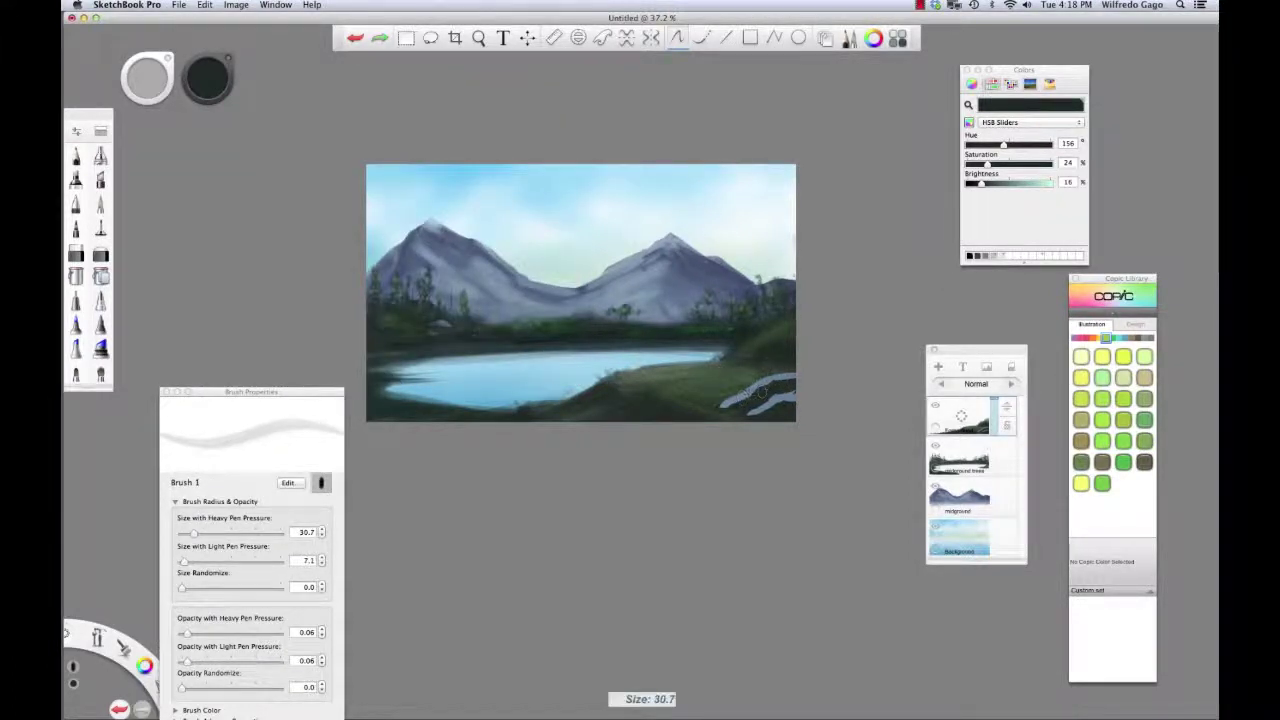
{"action": "left_click", "coordinate": [747, 402], "text": "alt"}
{"action": "left_click", "coordinate": [745, 400], "text": "alt"}
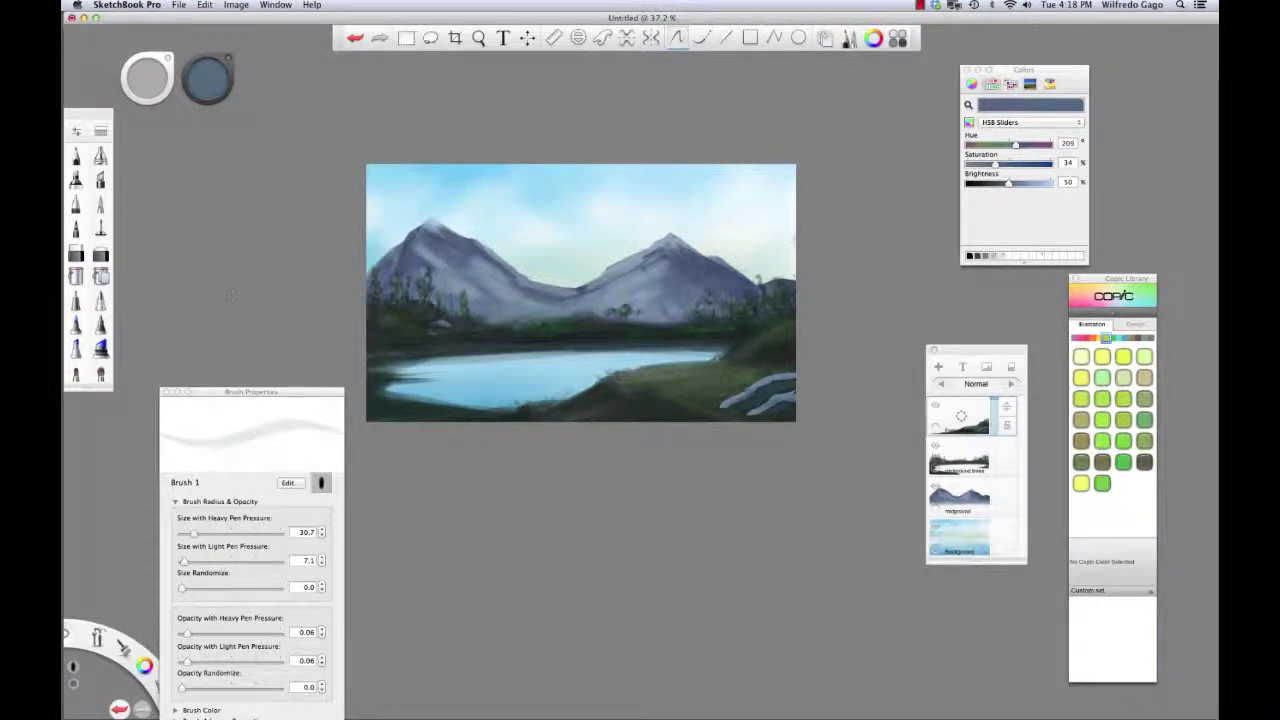
Switch to the Camo texture brush and sample the dark green around the rocks
{"action": "left_click", "coordinate": [100, 155]}
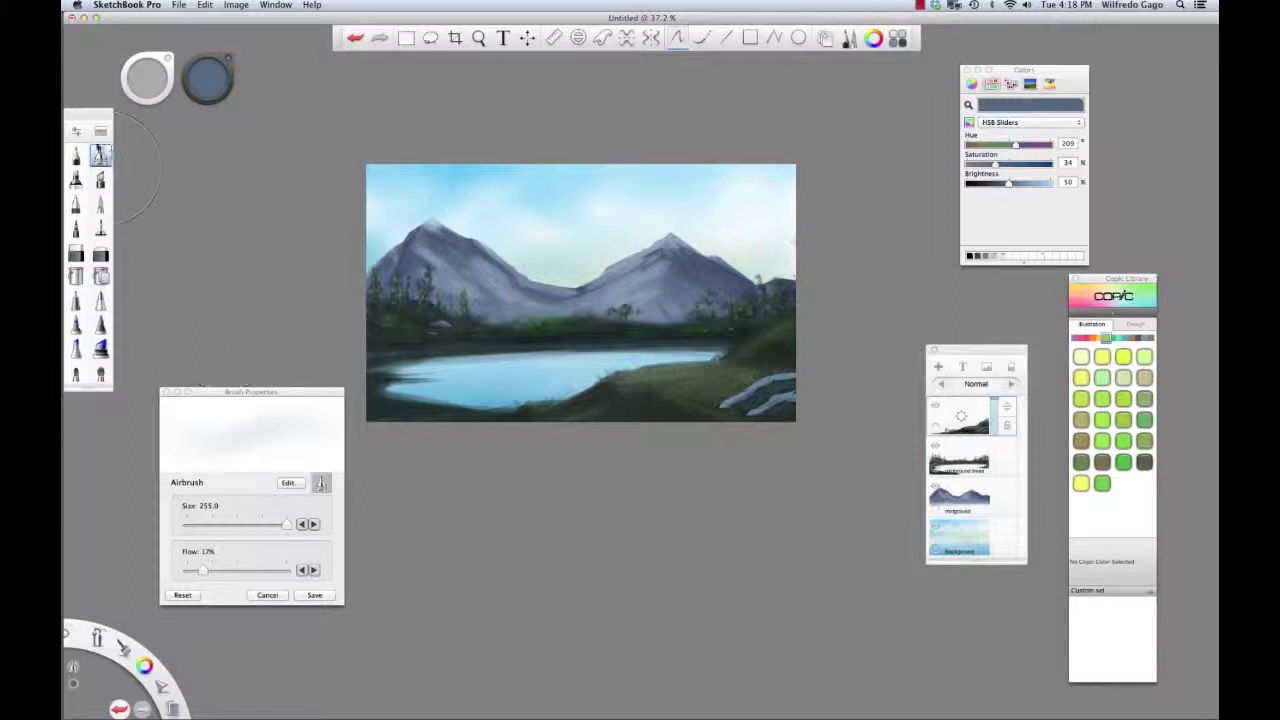
{"action": "left_click", "coordinate": [100, 131]}
{"action": "left_click", "coordinate": [330, 329]}
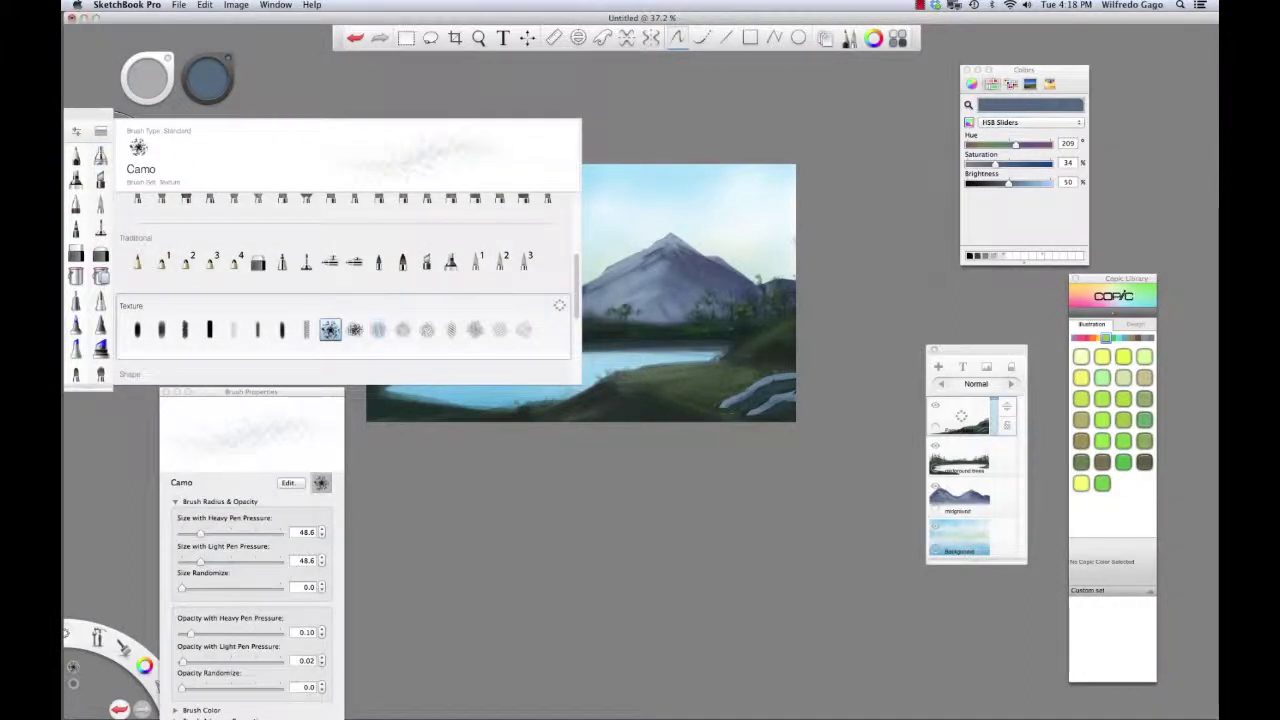
{"action": "left_click", "coordinate": [725, 405], "text": "alt"}
{"action": "left_click", "coordinate": [752, 398], "text": "alt"}
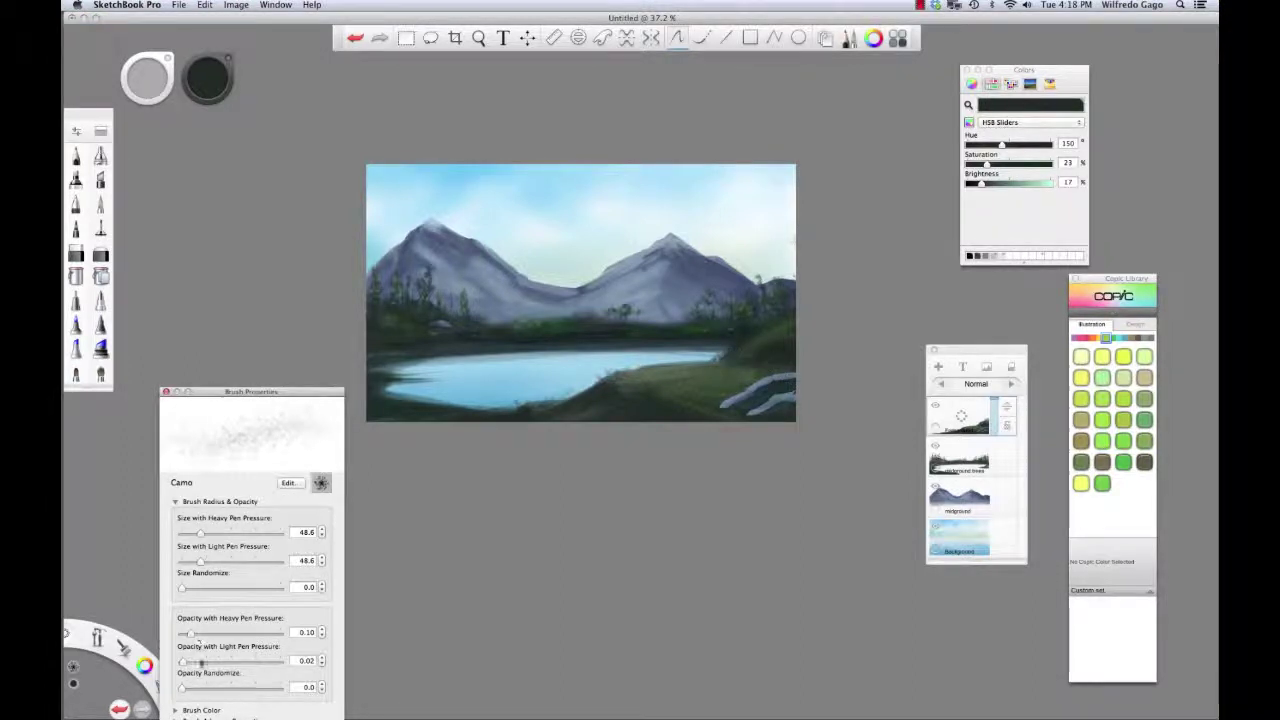
Set Camo's heavy-pressure opacity to 0.27 and its size to 33.6, and texture the rocks with dark green and sampled muted green
{"action": "left_click_drag", "start_coordinate": [192, 633], "coordinate": [208, 633]}
{"action": "key", "text": "bracketleft"}
{"action": "key", "text": "bracketleft"}
{"action": "key", "text": "bracketleft"}
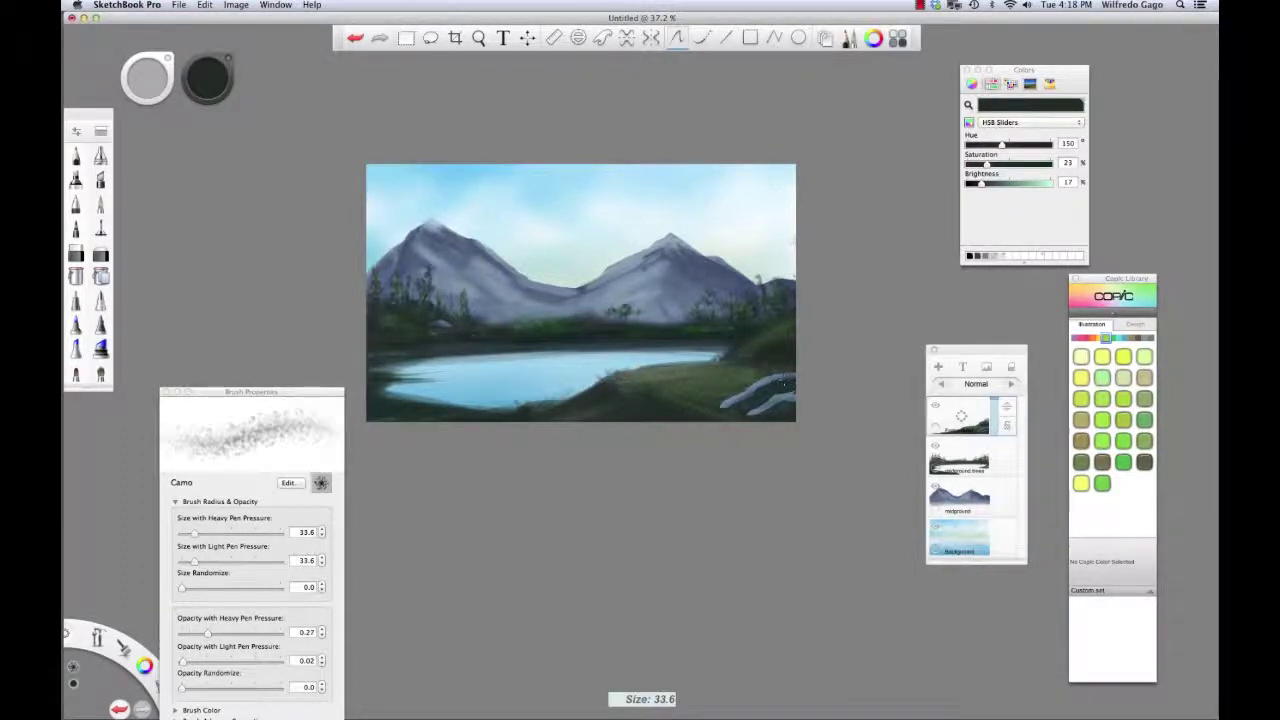
{"action": "mouse_move", "coordinate": [772, 380]}
{"action": "left_mouse_down"}
{"action": "mouse_move", "coordinate": [760, 386]}
{"action": "mouse_move", "coordinate": [783, 404]}
{"action": "left_mouse_up"}
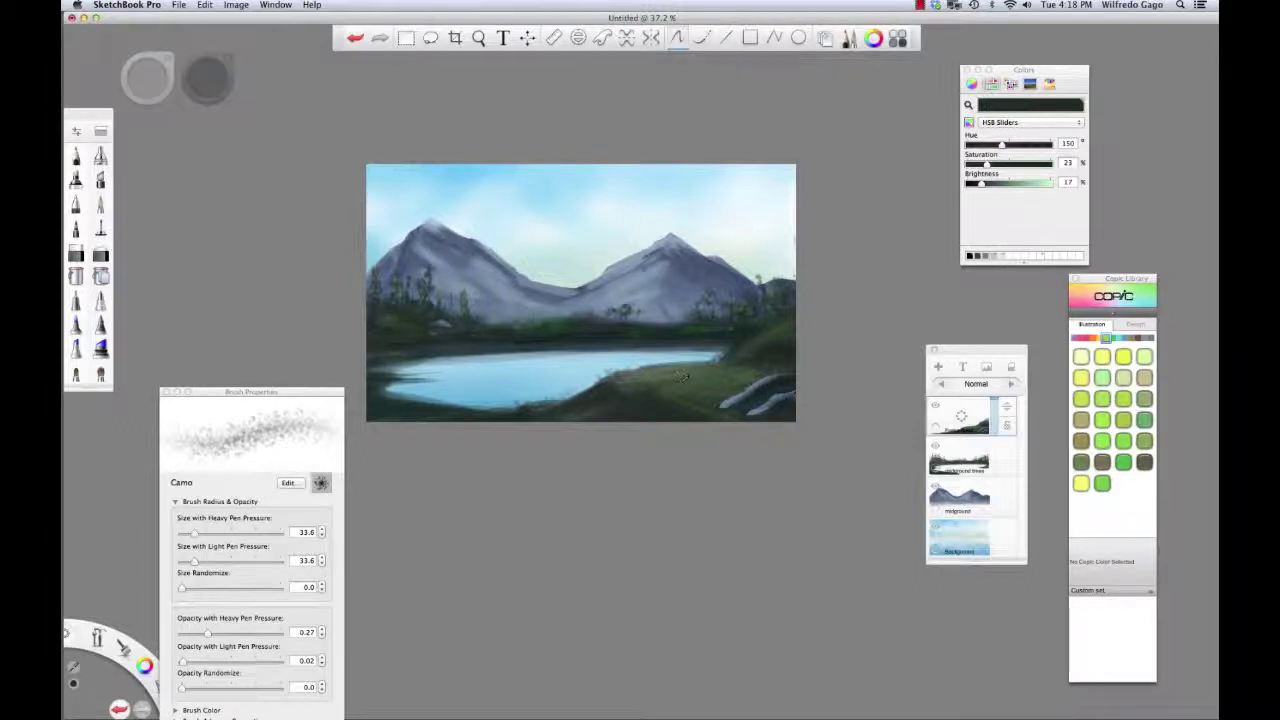
{"action": "left_click", "coordinate": [760, 350], "text": "alt"}
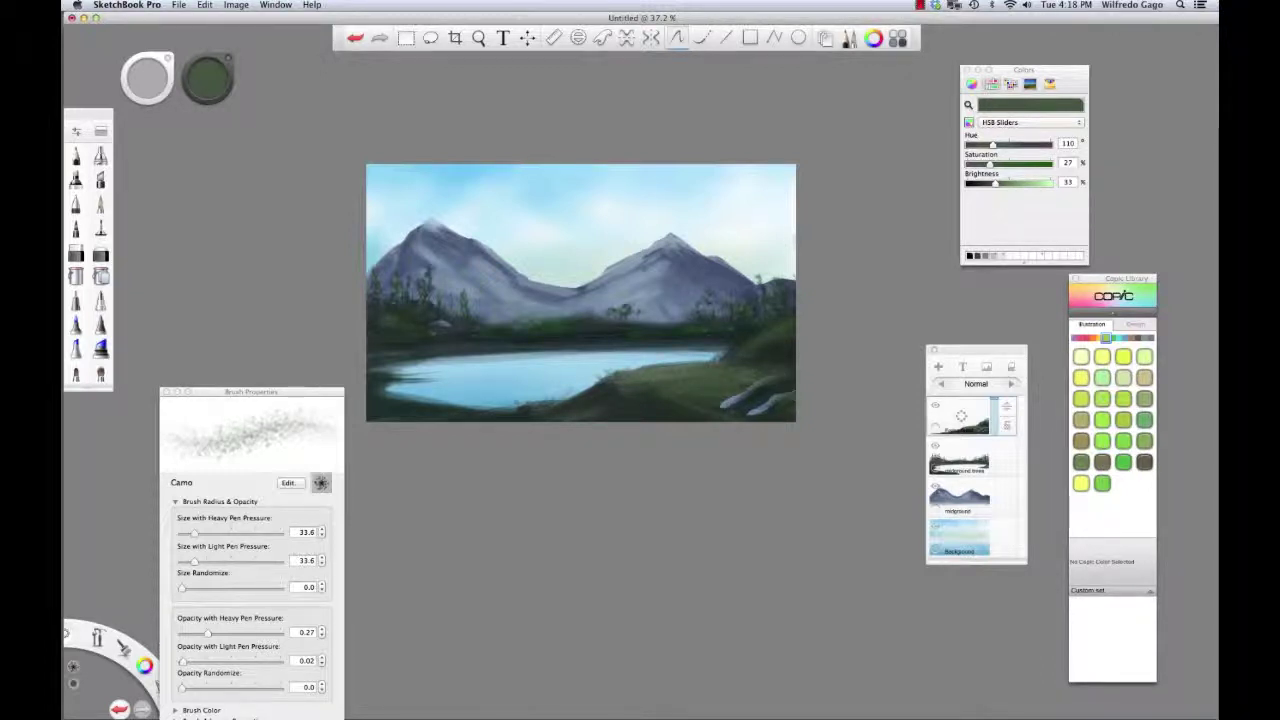
Switch to the Pencil at size 14.0 and draw fine muted green grass blades around the base of the rocks
{"action": "left_click", "coordinate": [76, 156]}
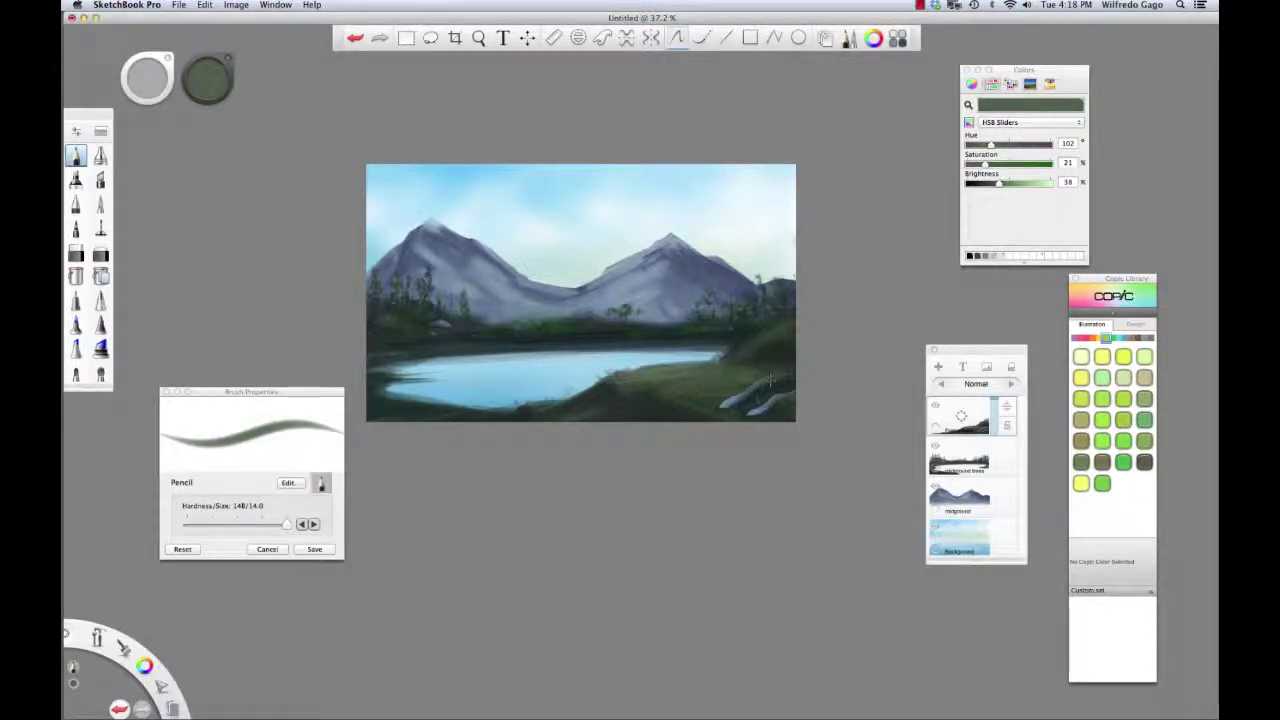
{"action": "key", "text": "super+z"}
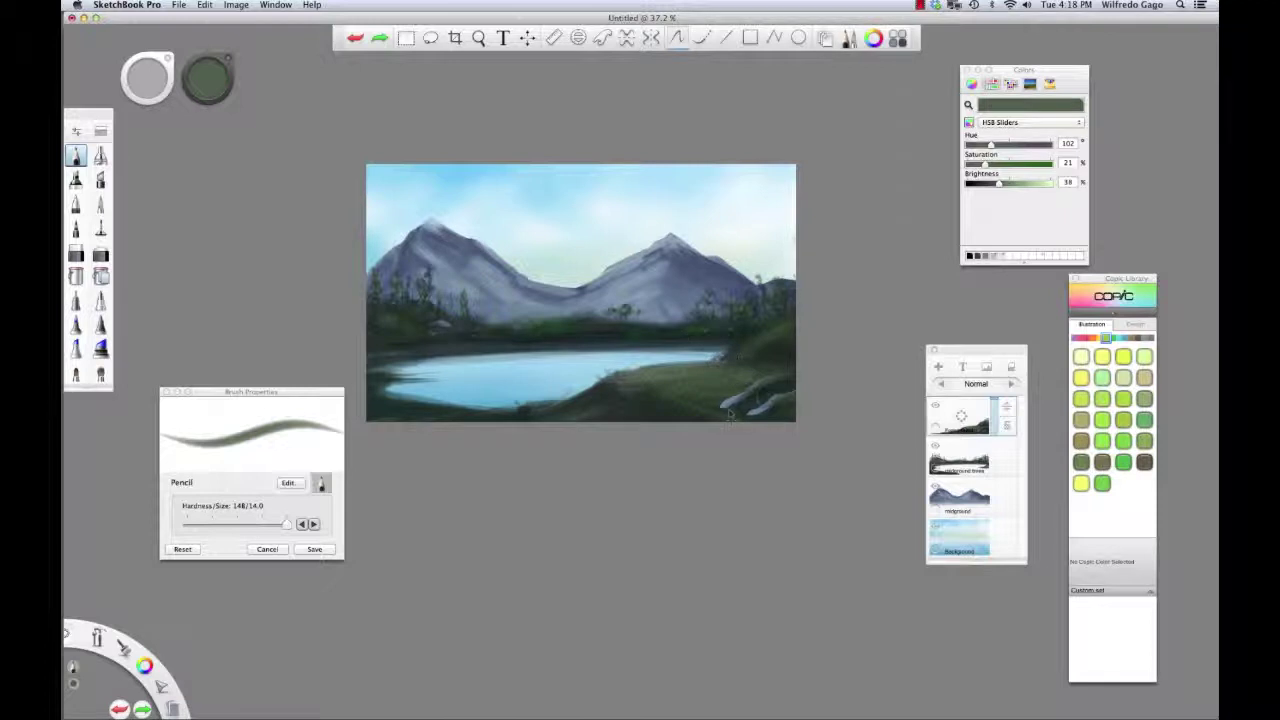
{"action": "left_click_drag", "start_coordinate": [740, 408], "coordinate": [729, 400]}
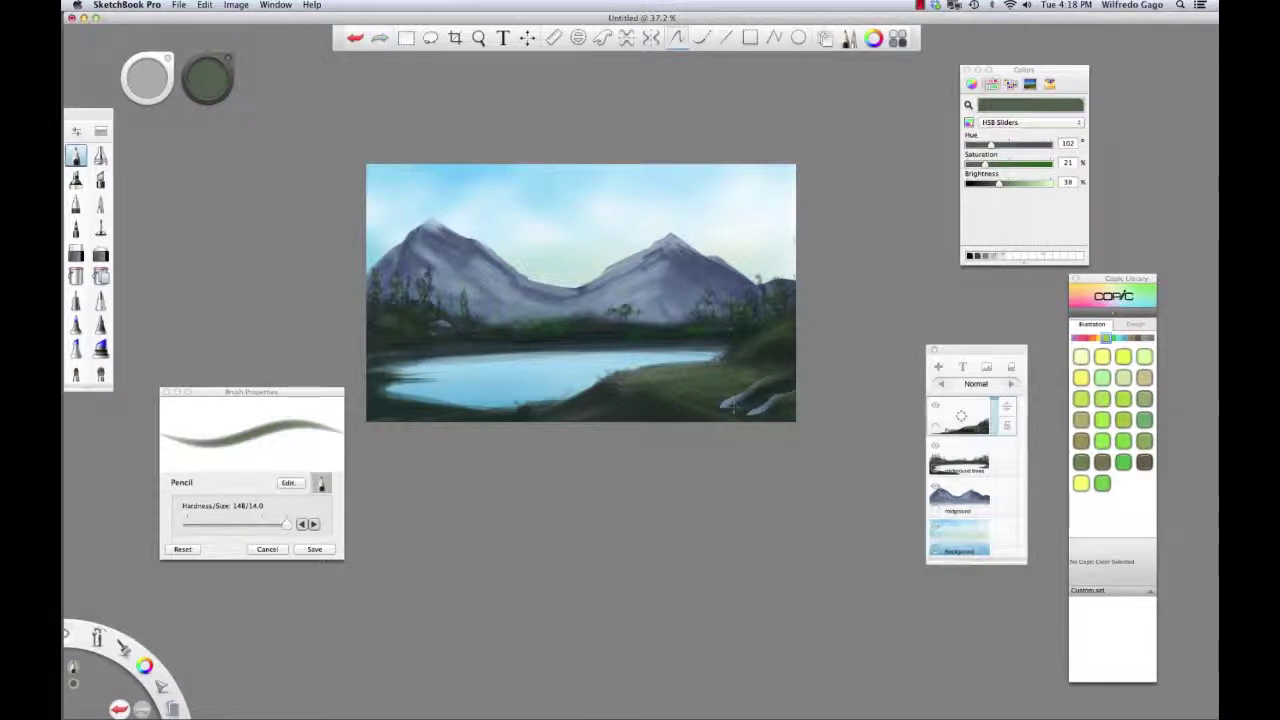
Refine the rock edges and surrounding grass with the Pencil, sampling dark green, blue-grey and the bank's grey-green in turn
{"action": "left_click", "coordinate": [733, 407], "text": "alt"}
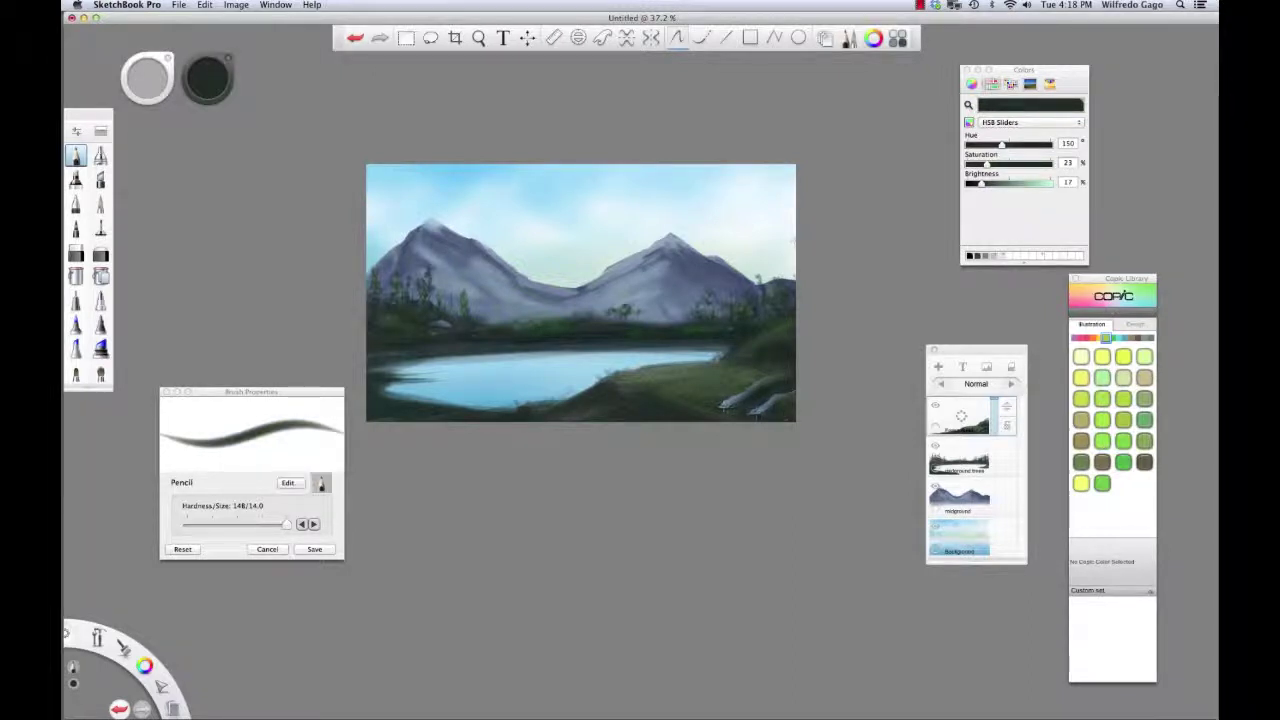
{"action": "left_click", "coordinate": [722, 406], "text": "alt"}
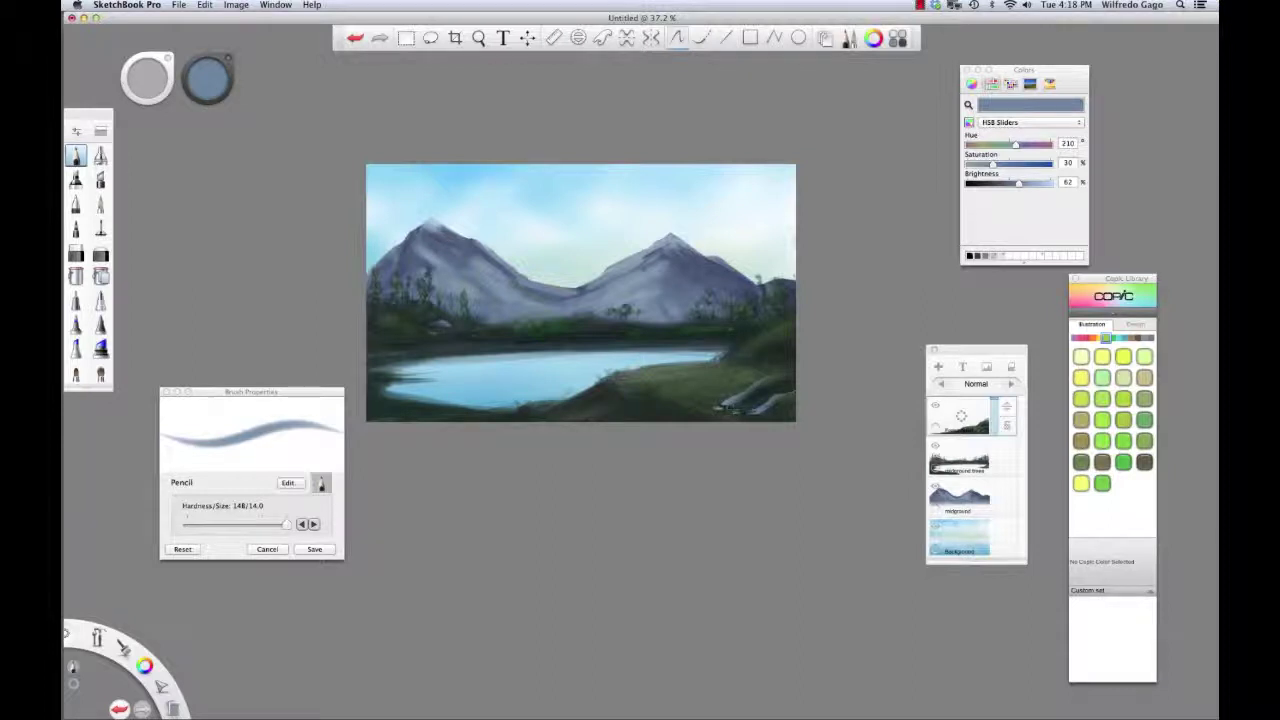
{"action": "left_click", "coordinate": [728, 405], "text": "alt"}
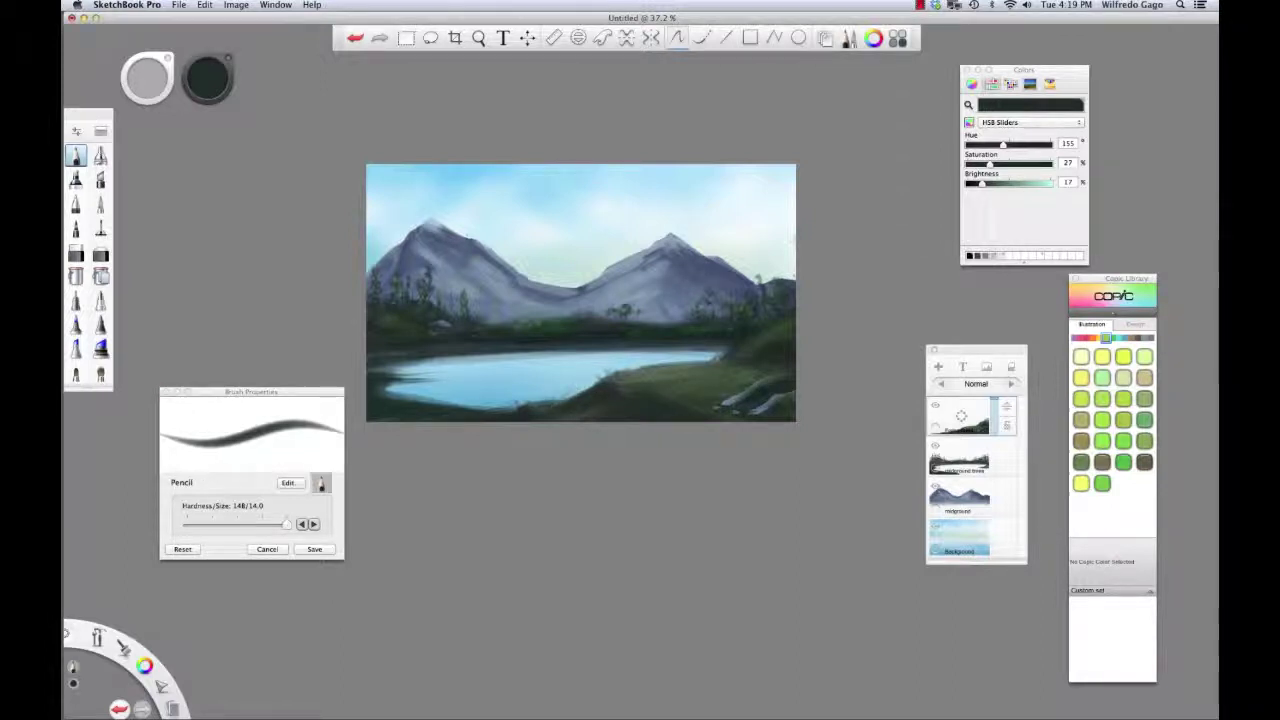
{"action": "left_click", "coordinate": [650, 370], "text": "alt"}
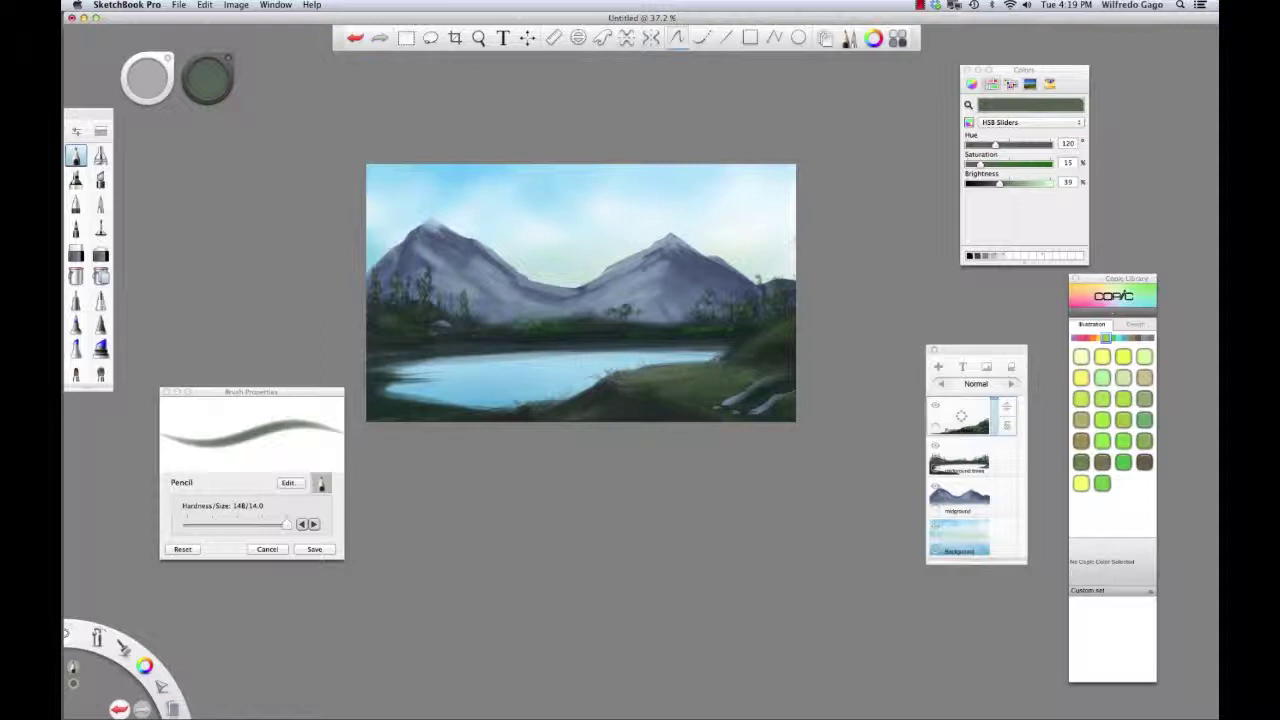
Select the background trees layer and switch to the basic Smear brush
{"action": "left_click", "coordinate": [960, 466]}
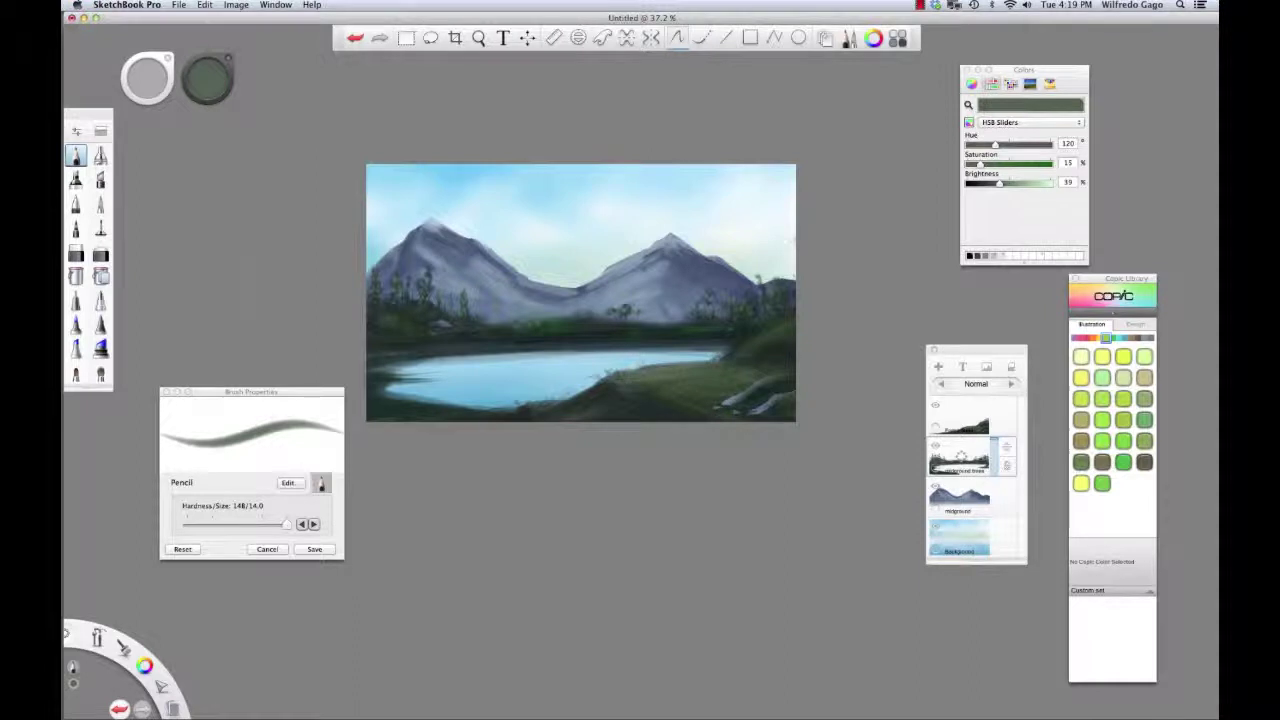
{"action": "left_click", "coordinate": [100, 155]}
{"action": "left_click", "coordinate": [100, 131]}
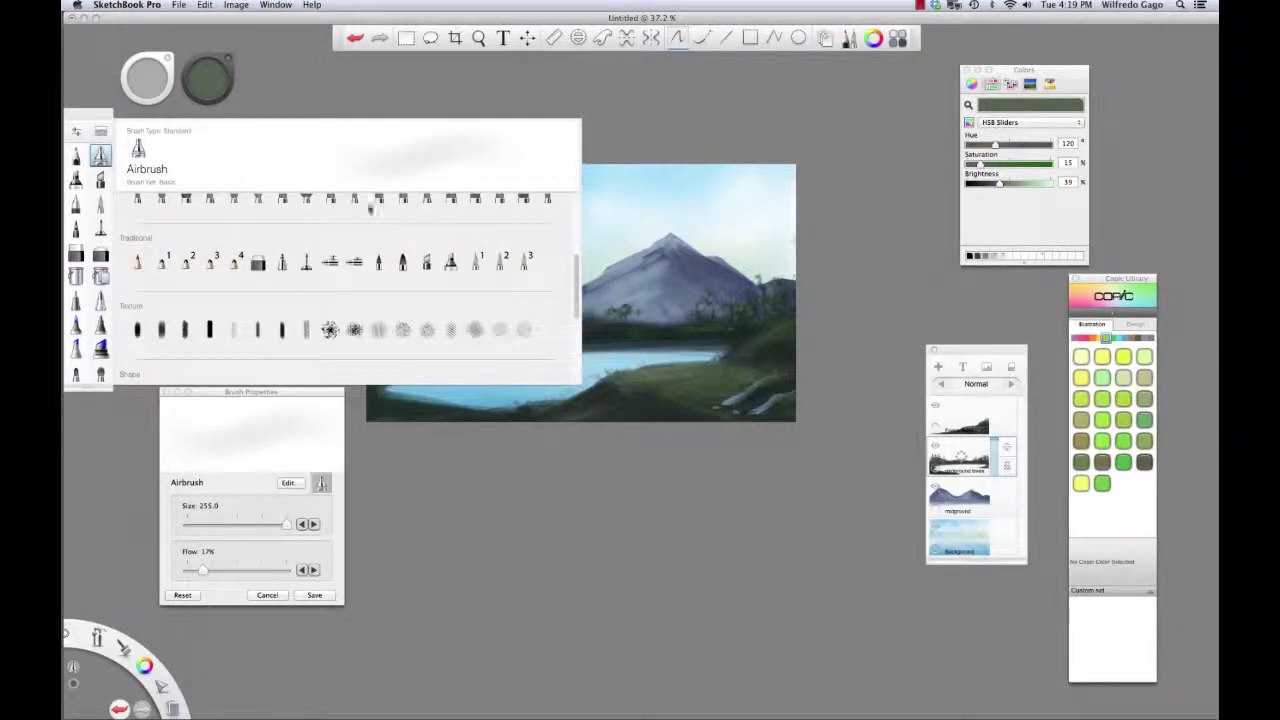
{"action": "scroll", "coordinate": [557, 193], "scroll_direction": "up", "scroll_amount": 2}
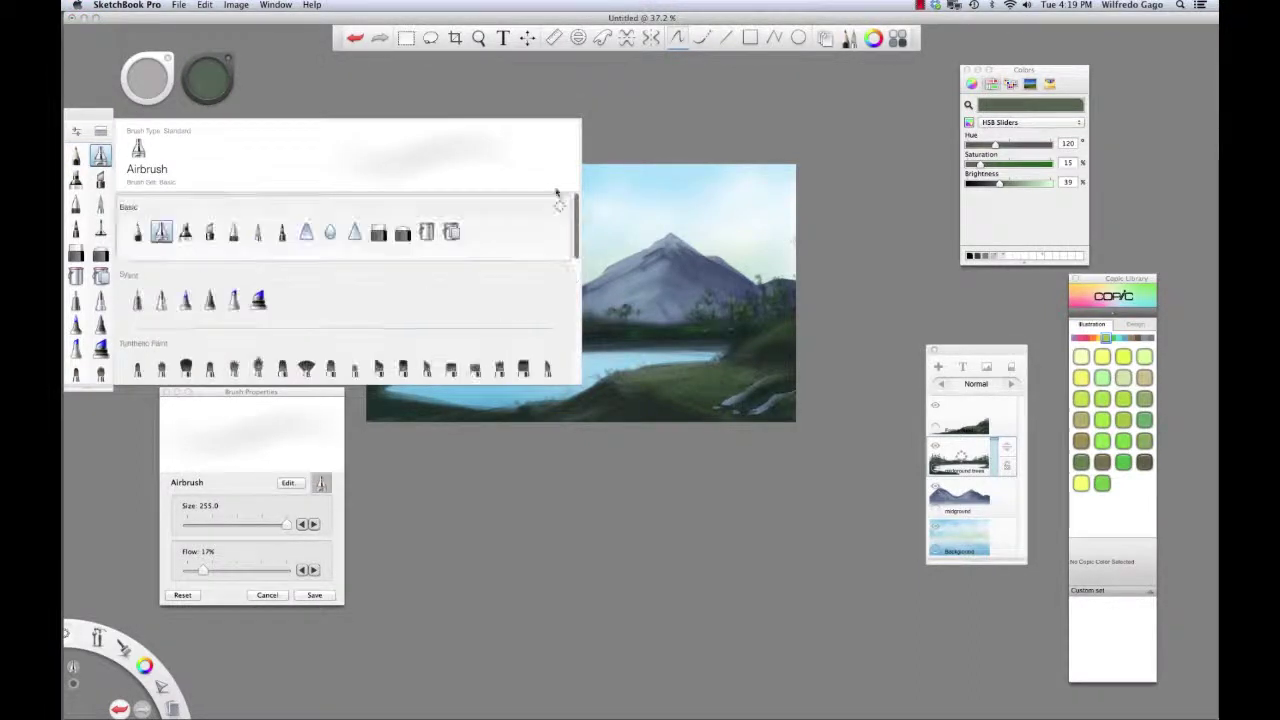
{"action": "left_click", "coordinate": [308, 234]}
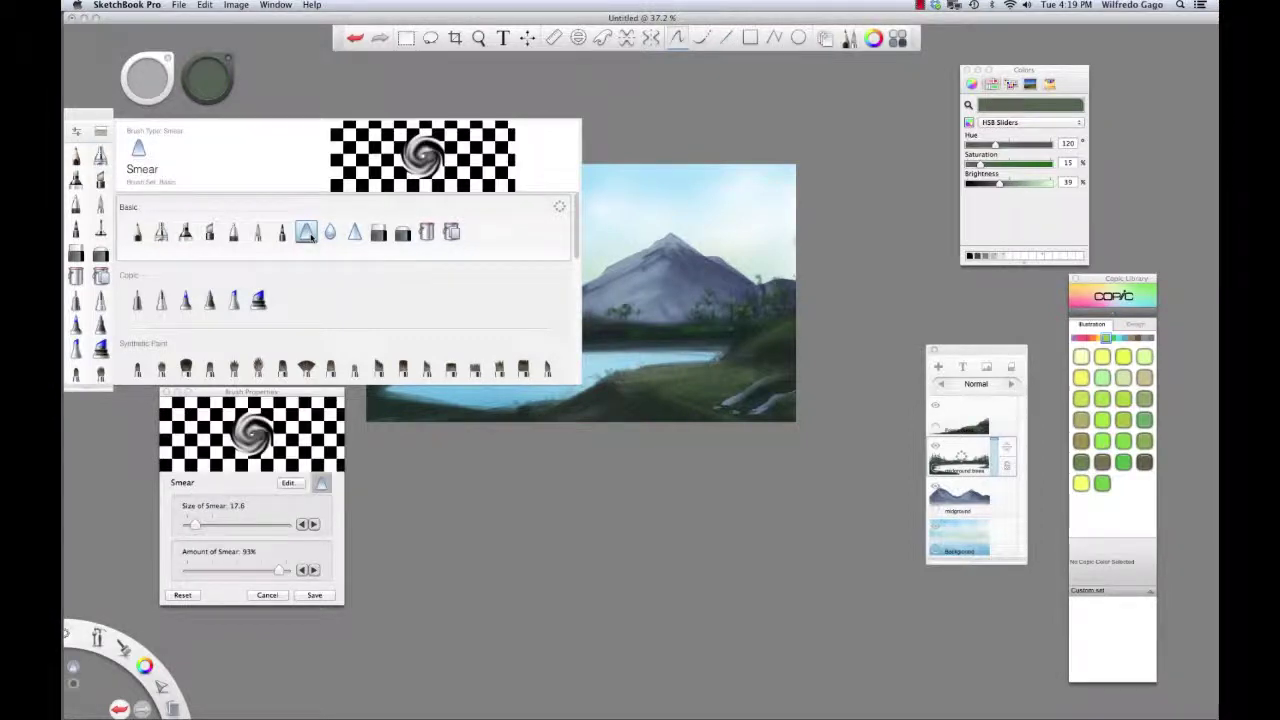
{"action": "left_click", "coordinate": [330, 232]}
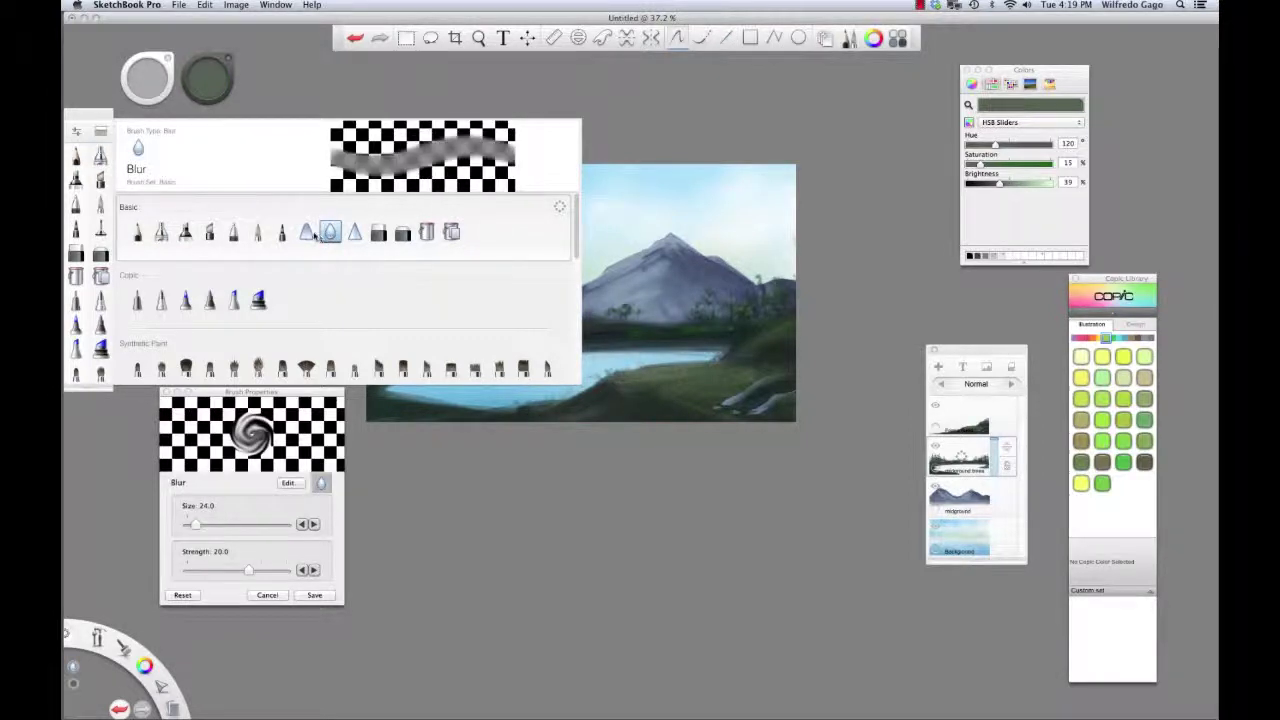
{"action": "left_click", "coordinate": [308, 233]}
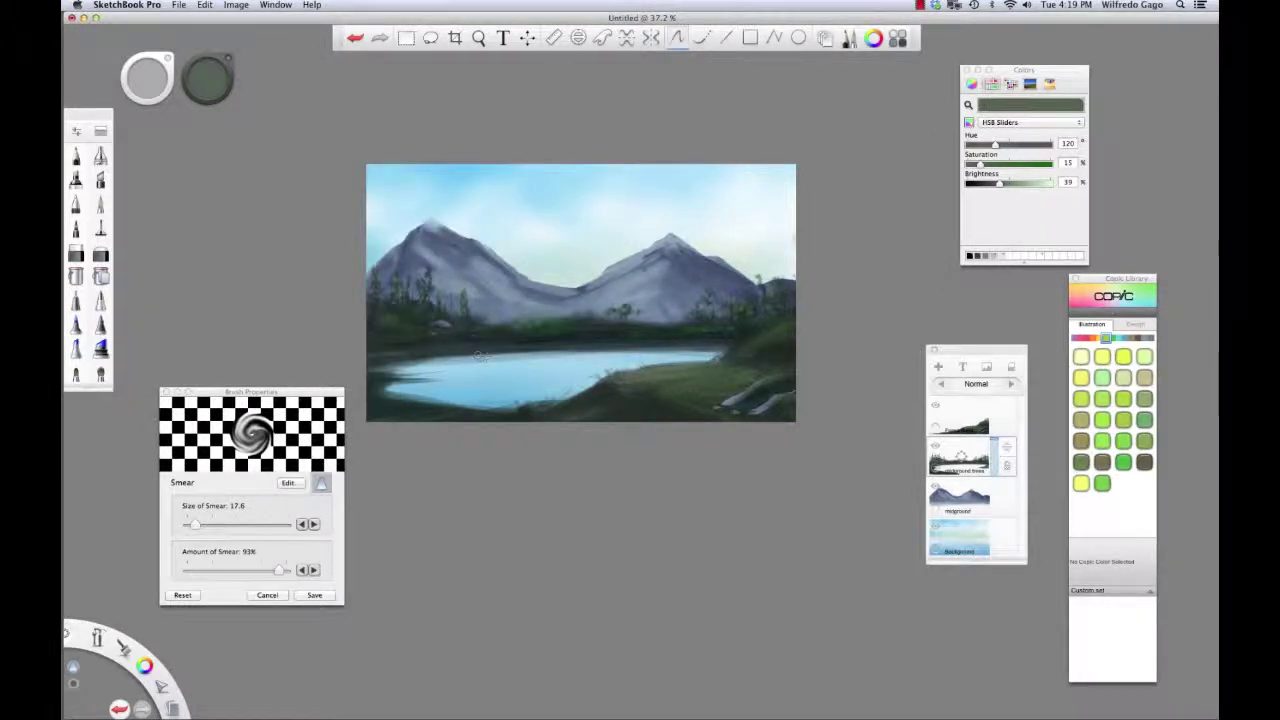
Smear the lake's far shoreline into the water at size 37.6 and raise the amount of smear to 96%
{"action": "key", "text": "bracketright"}
{"action": "key", "text": "]"}
{"action": "key", "text": "]"}
{"action": "key", "text": "]"}
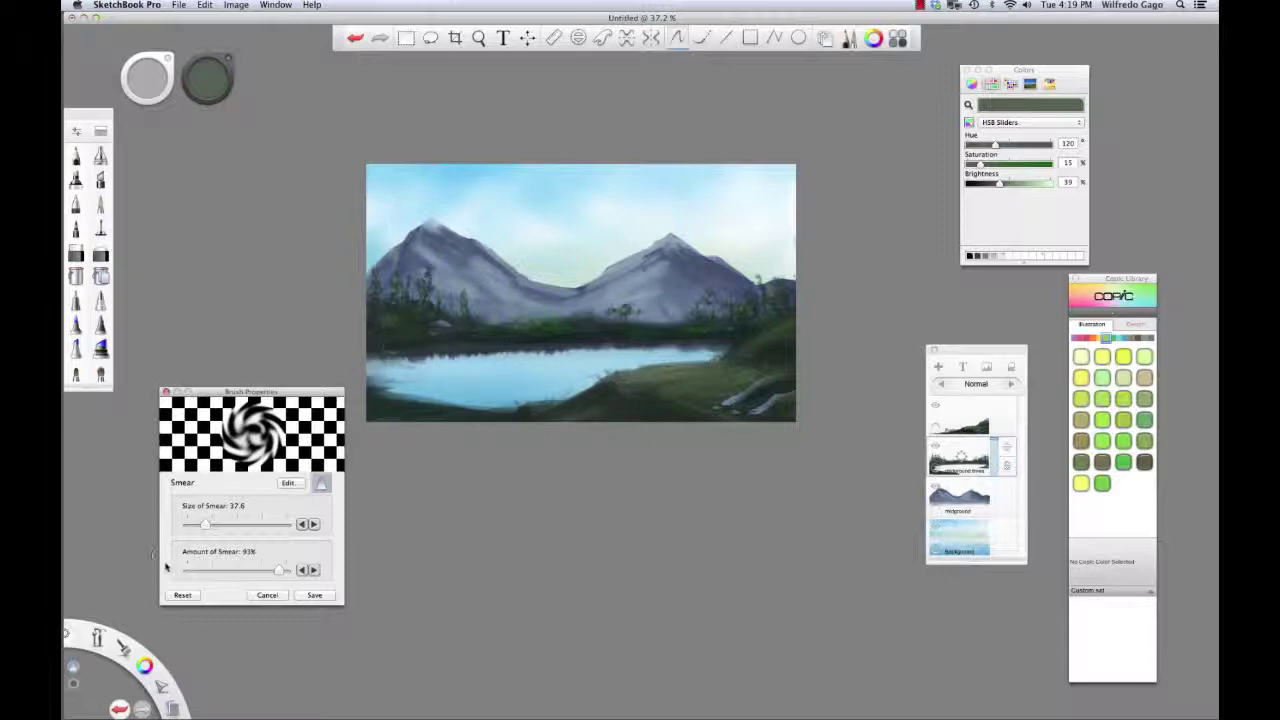
{"action": "left_click", "coordinate": [224, 570]}
{"action": "mouse_move", "coordinate": [224, 570]}
{"action": "left_mouse_down"}
{"action": "mouse_move", "coordinate": [205, 570]}
{"action": "mouse_move", "coordinate": [284, 568]}
{"action": "left_mouse_up"}
Switch to the Smudge Web Brush, set its strength to 0%, and soften the far shoreline's edge along the water
{"action": "left_click", "coordinate": [100, 131]}
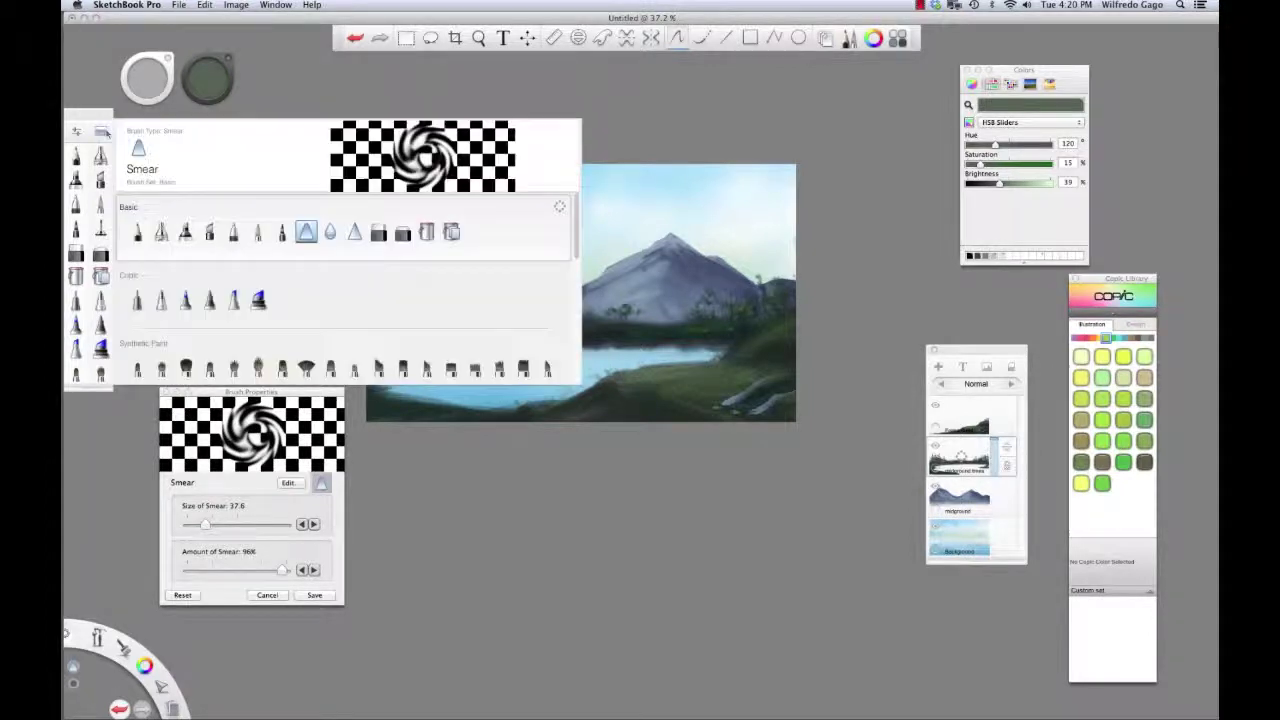
{"action": "scroll", "coordinate": [460, 330], "scroll_direction": "down", "scroll_amount": 5}
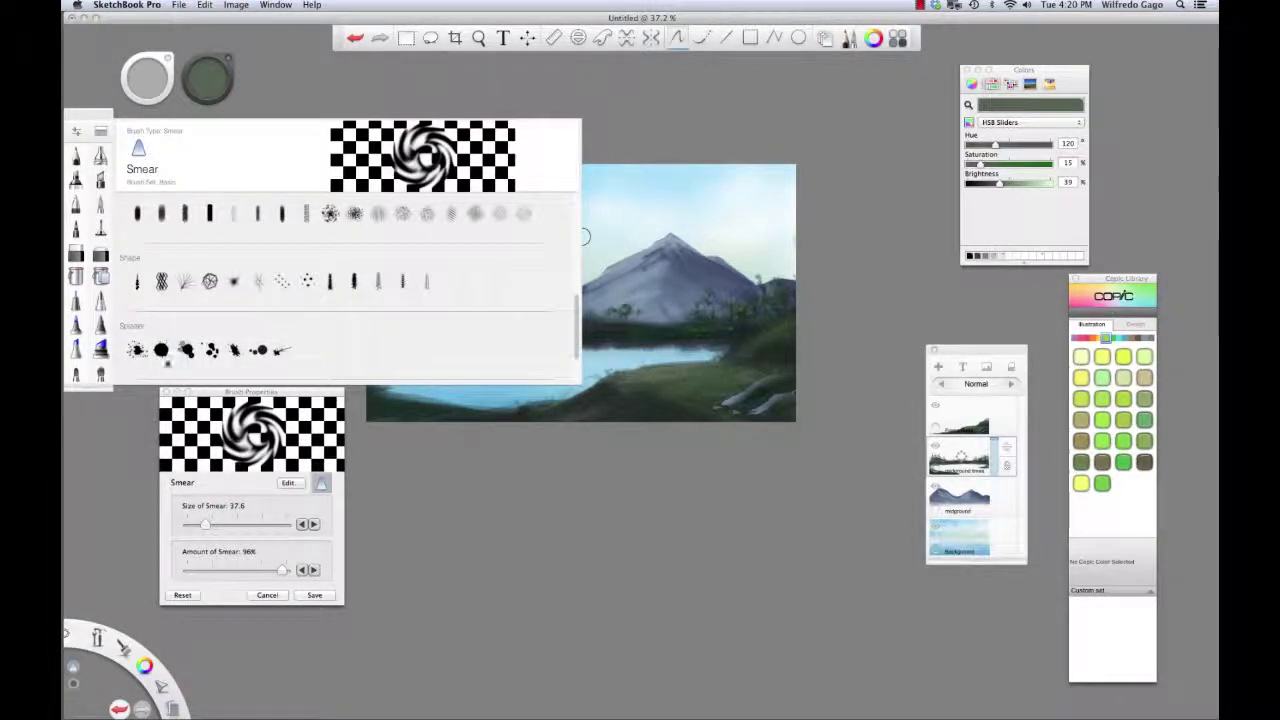
{"action": "scroll", "coordinate": [564, 312], "scroll_direction": "down", "scroll_amount": 3}
{"action": "left_click", "coordinate": [138, 352]}
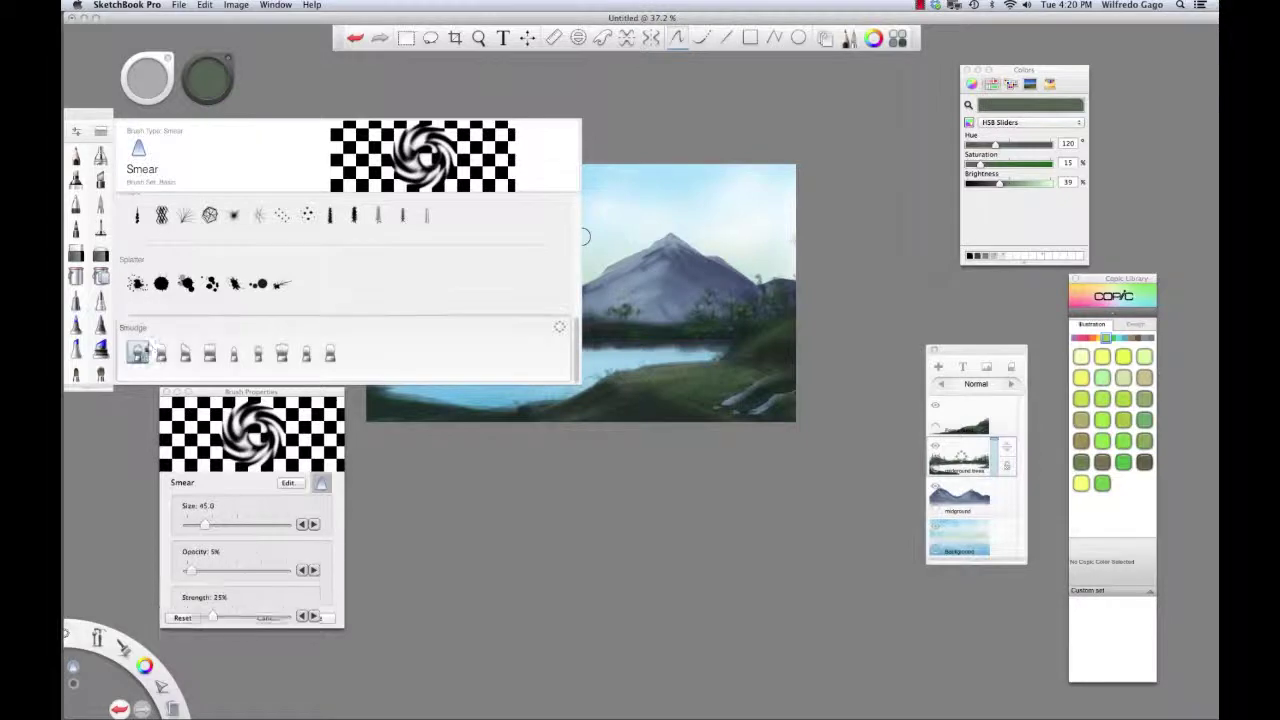
{"action": "left_click_drag", "start_coordinate": [204, 615], "coordinate": [196, 615]}
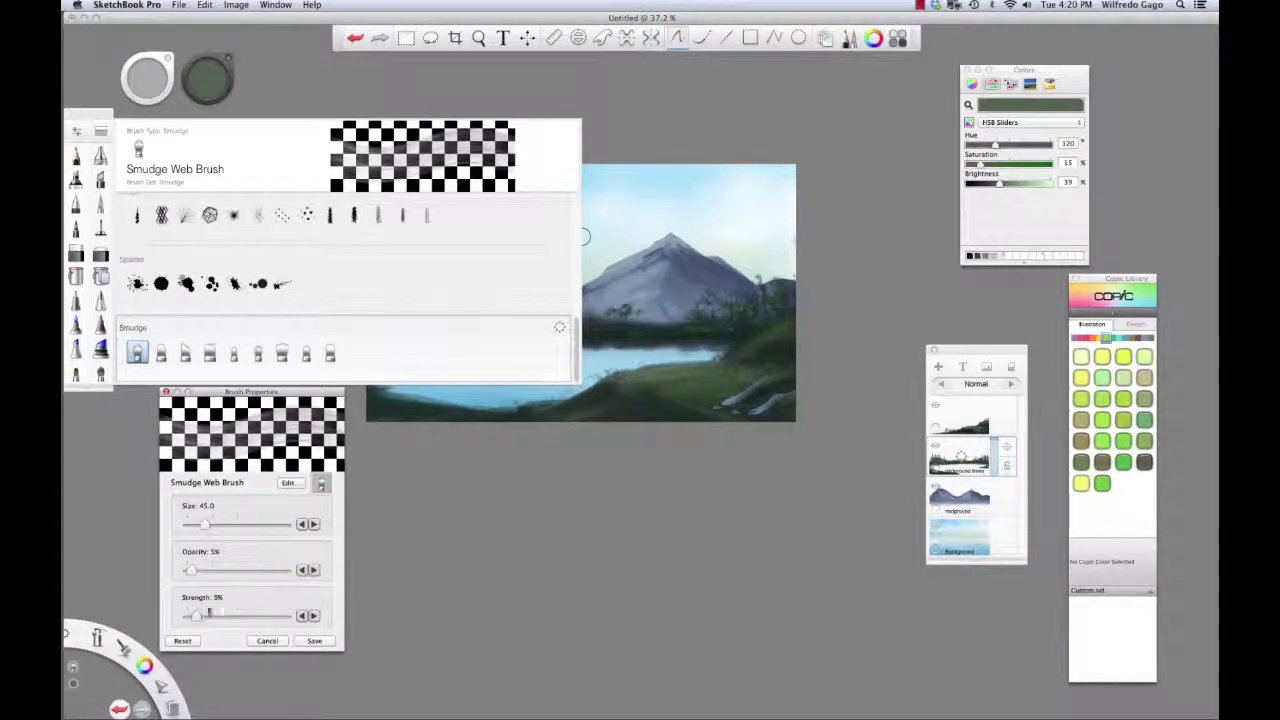
{"action": "left_click", "coordinate": [580, 390]}
{"action": "mouse_move", "coordinate": [426, 358]}
{"action": "left_mouse_down"}
{"action": "mouse_move", "coordinate": [406, 360]}
{"action": "mouse_move", "coordinate": [444, 356]}
{"action": "mouse_move", "coordinate": [344, 365]}
{"action": "left_mouse_up"}
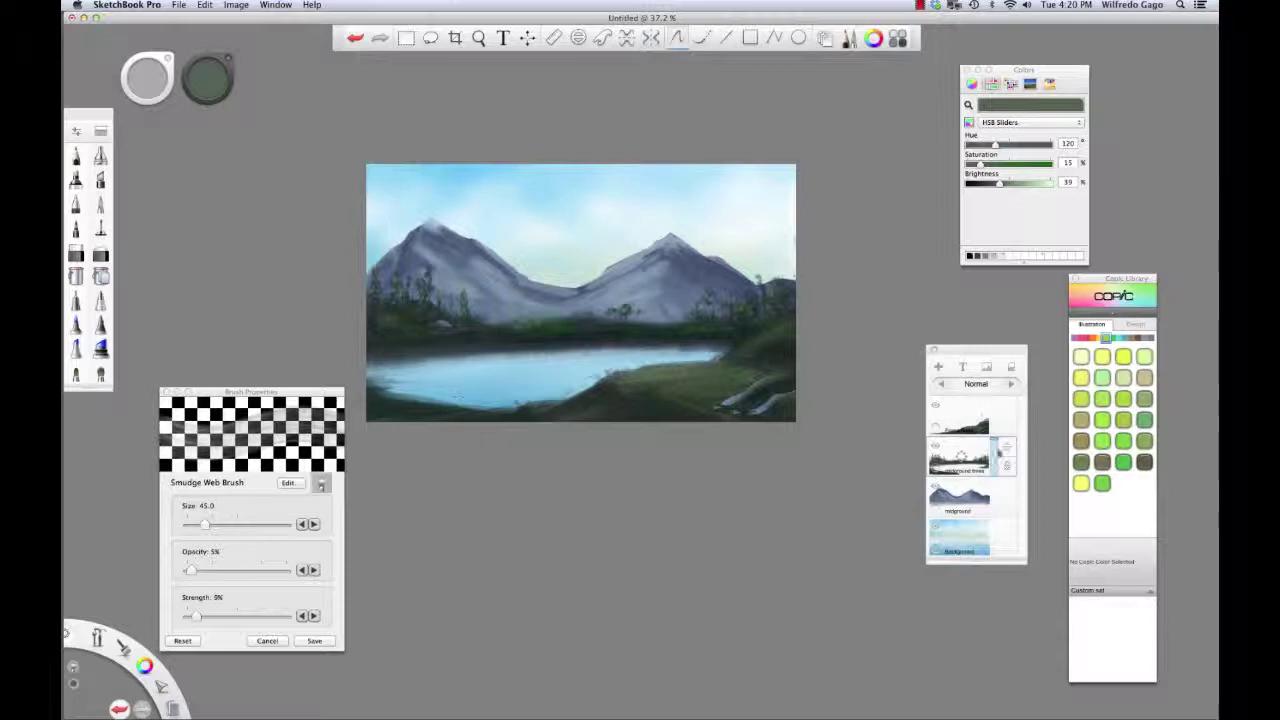
Switch to the Pencil, sample pale sky blue and dark shoreline tones, and refine the far shoreline with dark green strokes
{"action": "left_click", "coordinate": [76, 156]}
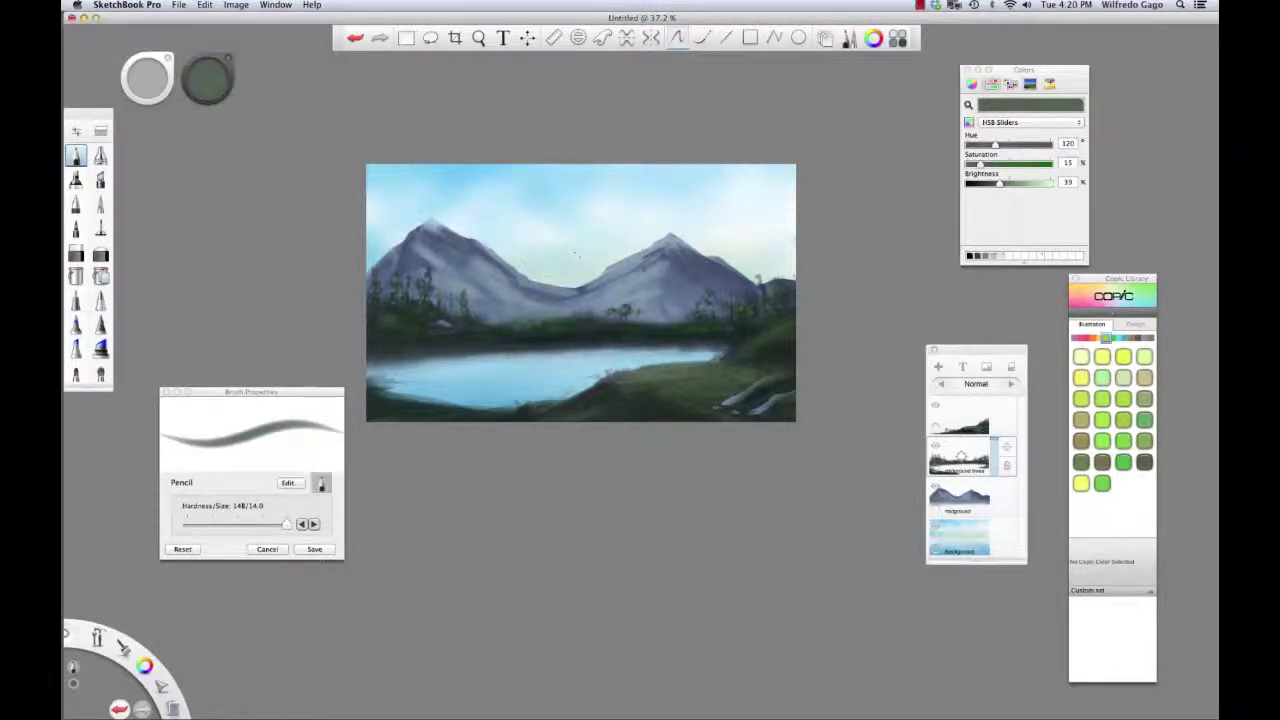
{"action": "left_click", "coordinate": [569, 251], "text": "alt"}
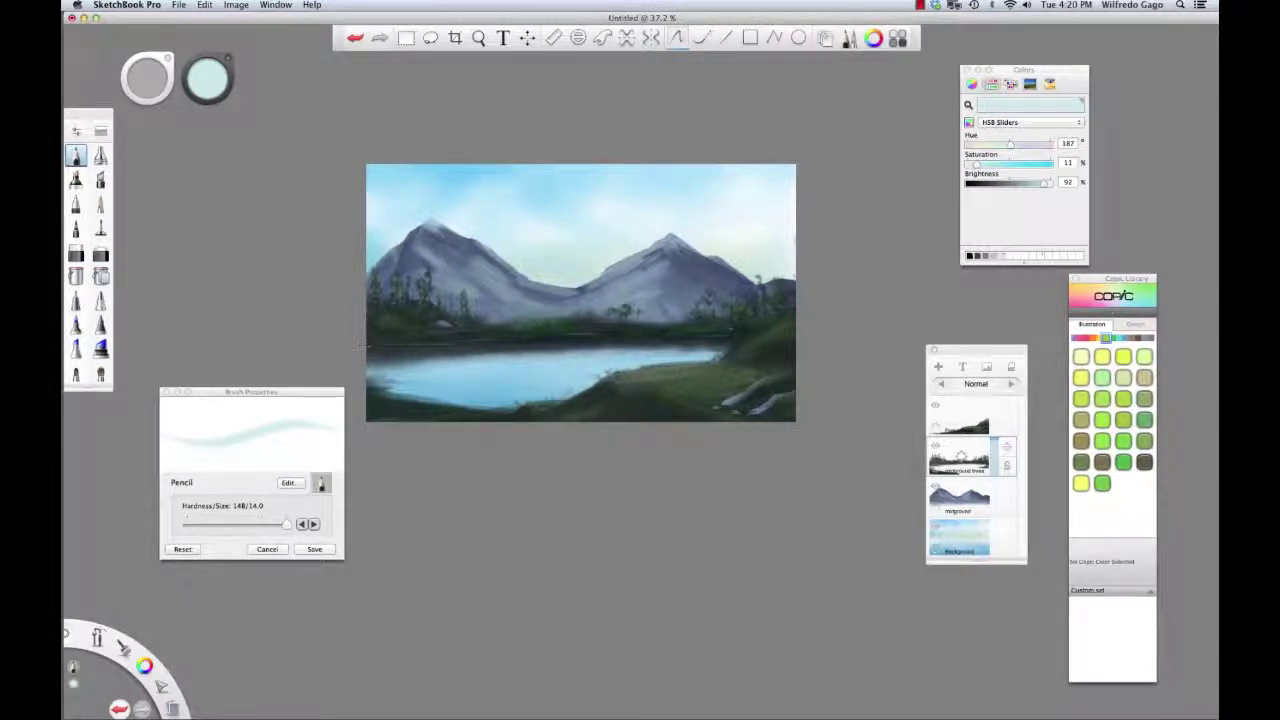
{"action": "left_click", "coordinate": [376, 345], "text": "alt"}
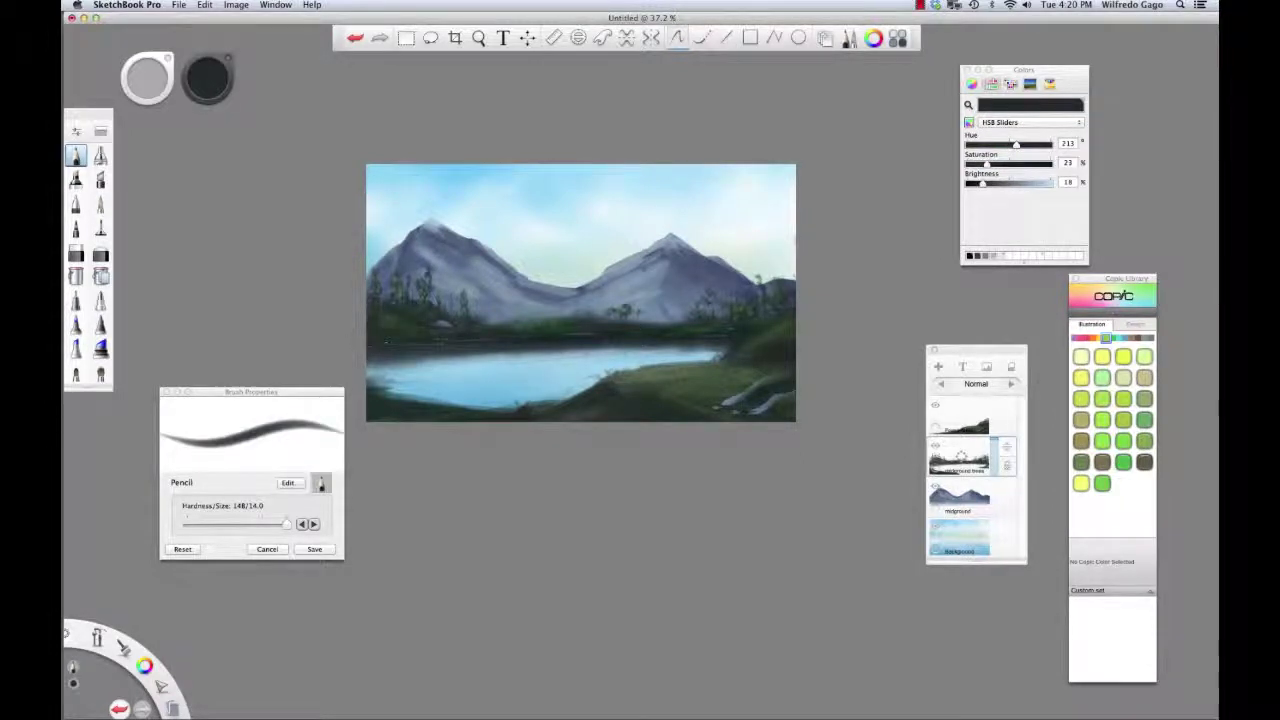
{"action": "left_click", "coordinate": [380, 332], "text": "alt"}
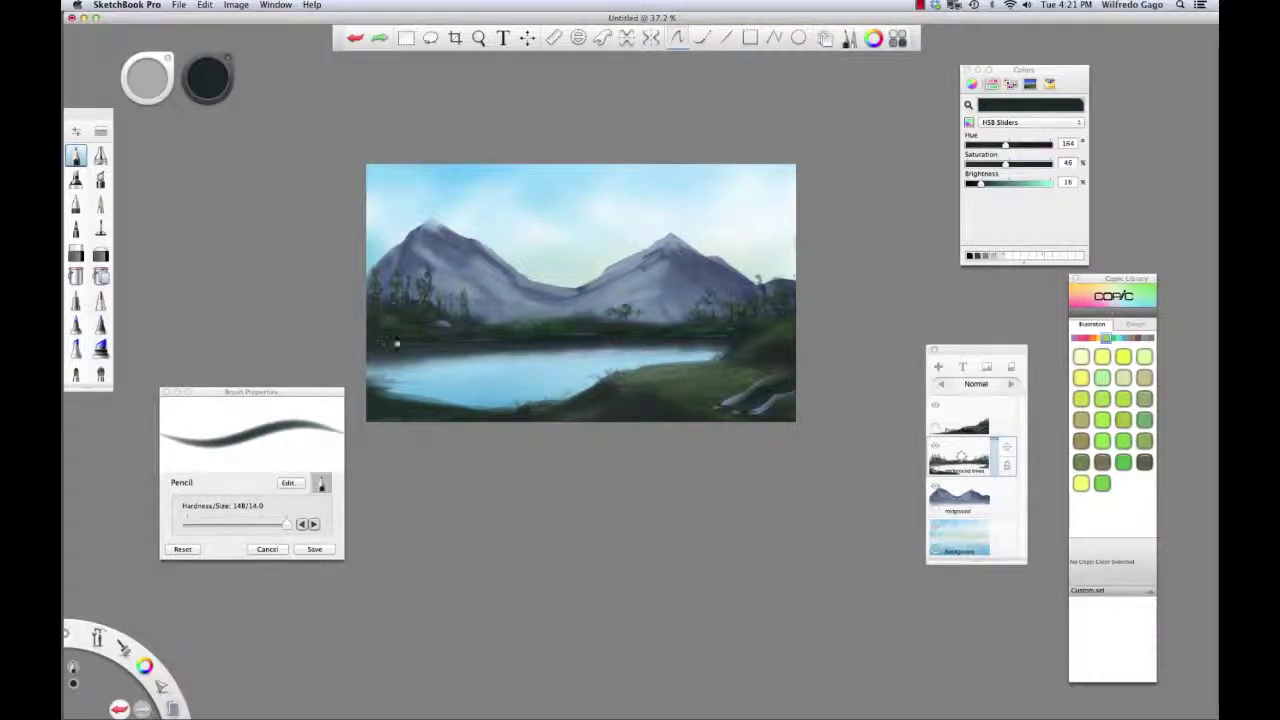
{"action": "key", "text": "super+z"}
{"action": "left_click_drag", "start_coordinate": [401, 341], "coordinate": [434, 343]}
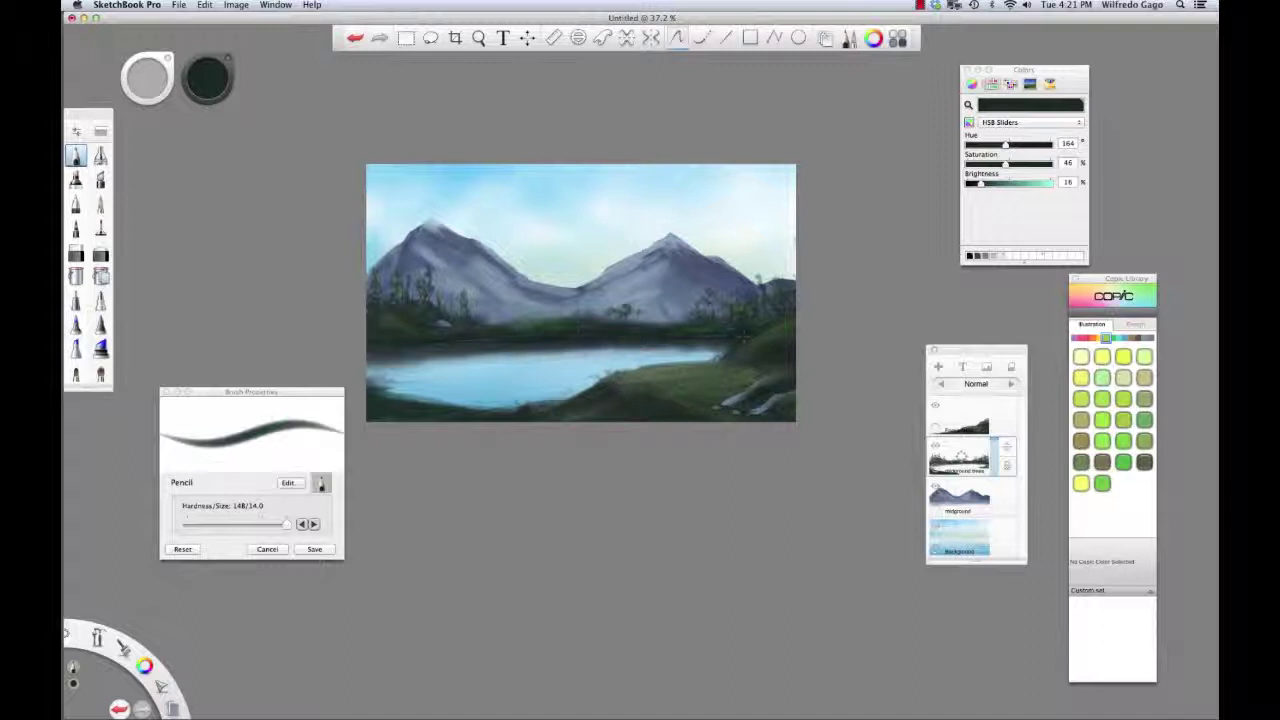
Try to draw thin pale blue highlights along the far waterline with the Pencil, reducing its size to about 3.0
{"action": "left_click", "coordinate": [600, 356], "text": "alt"}
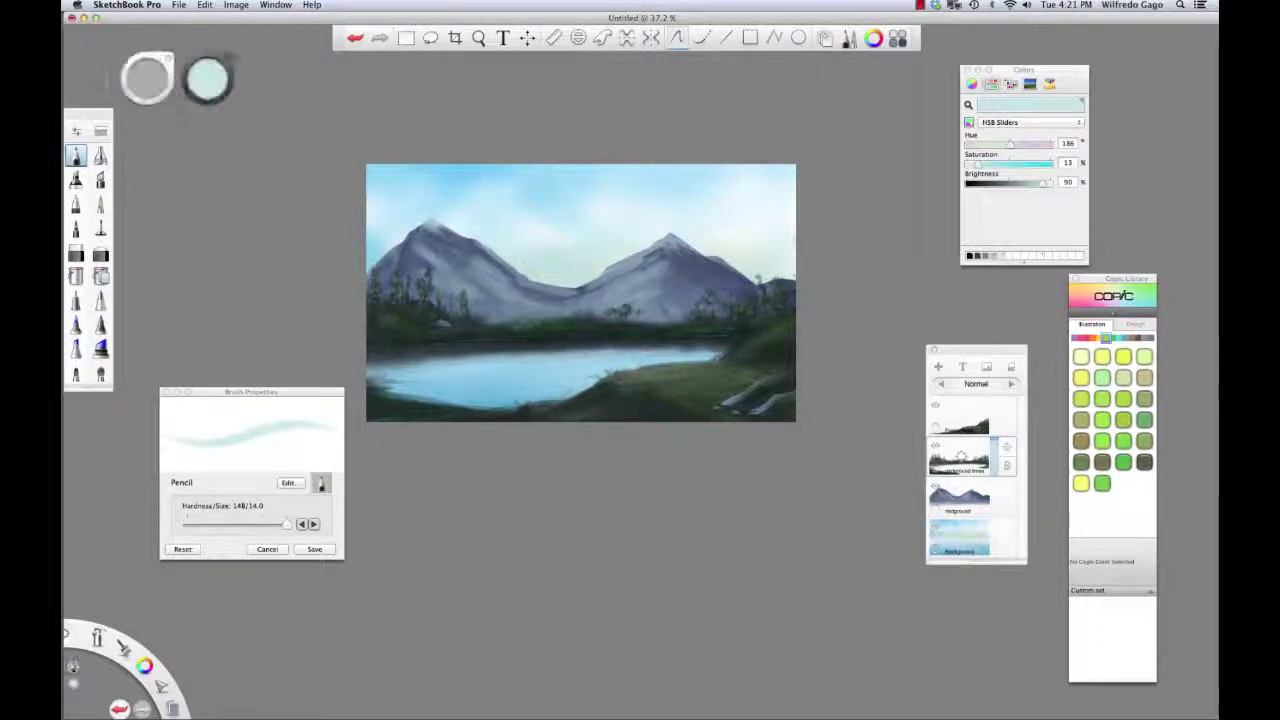
{"action": "left_click", "coordinate": [549, 345]}
{"action": "key", "text": "super+z"}
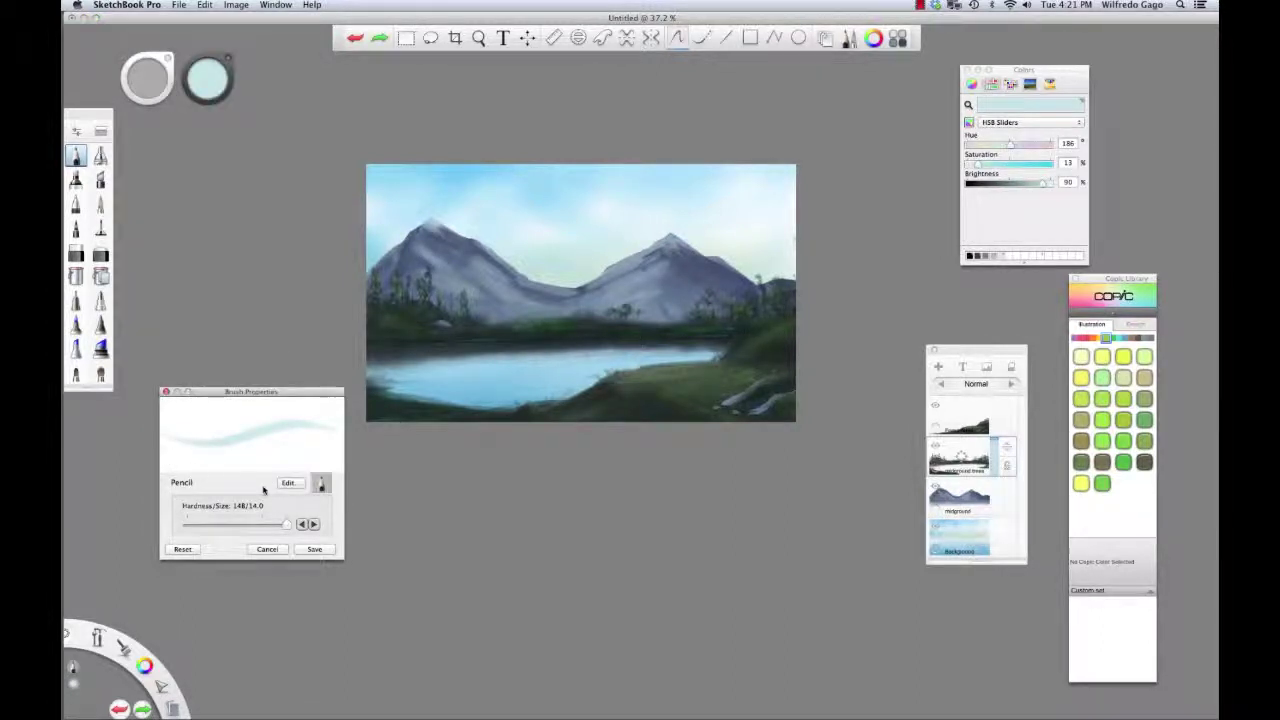
{"action": "left_click_drag", "start_coordinate": [286, 523], "coordinate": [207, 524]}
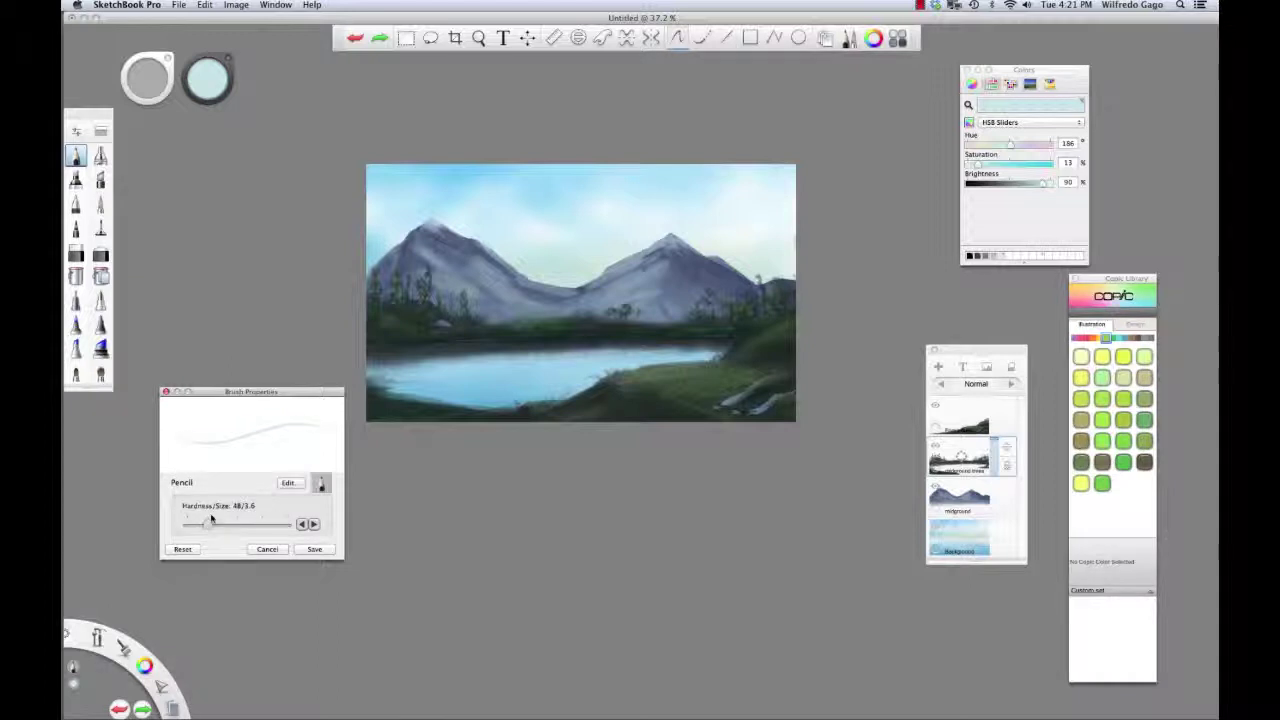
{"action": "left_click_drag", "start_coordinate": [370, 352], "coordinate": [435, 355]}
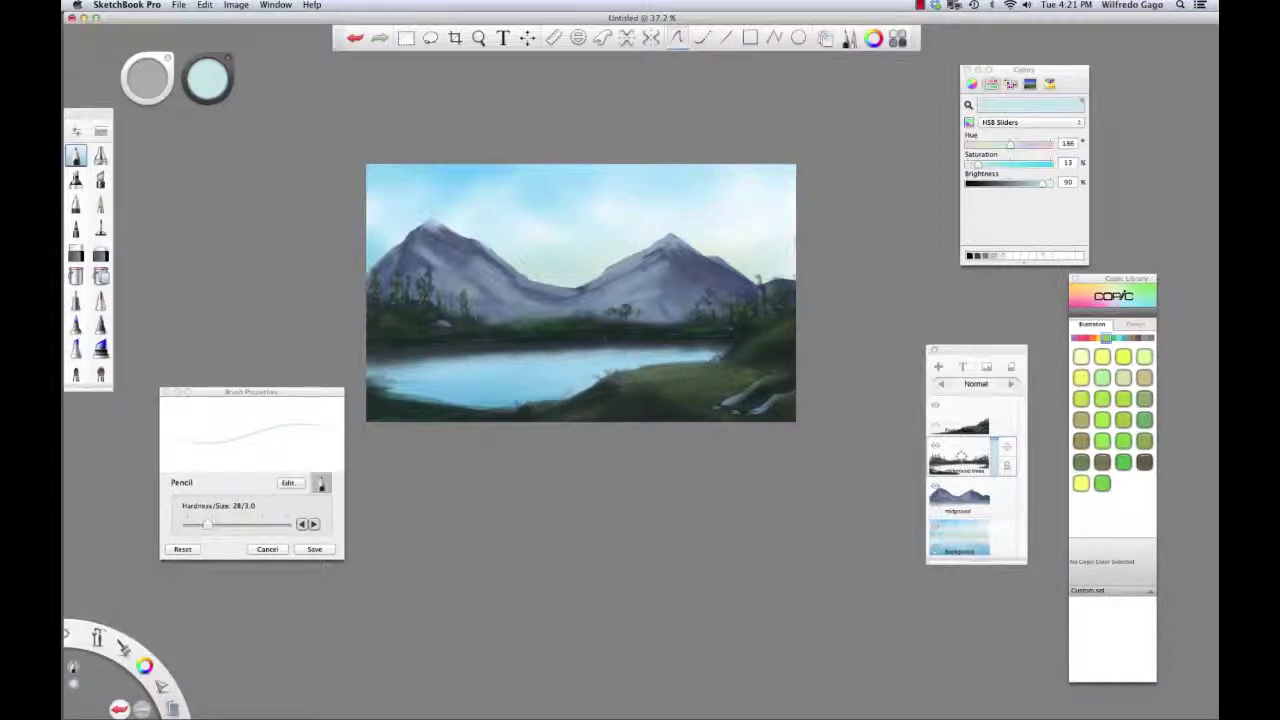
{"action": "key", "text": "super+z"}
Switch to the Camo texture brush for the background trees
{"action": "left_click", "coordinate": [100, 155]}
{"action": "left_click", "coordinate": [100, 131]}
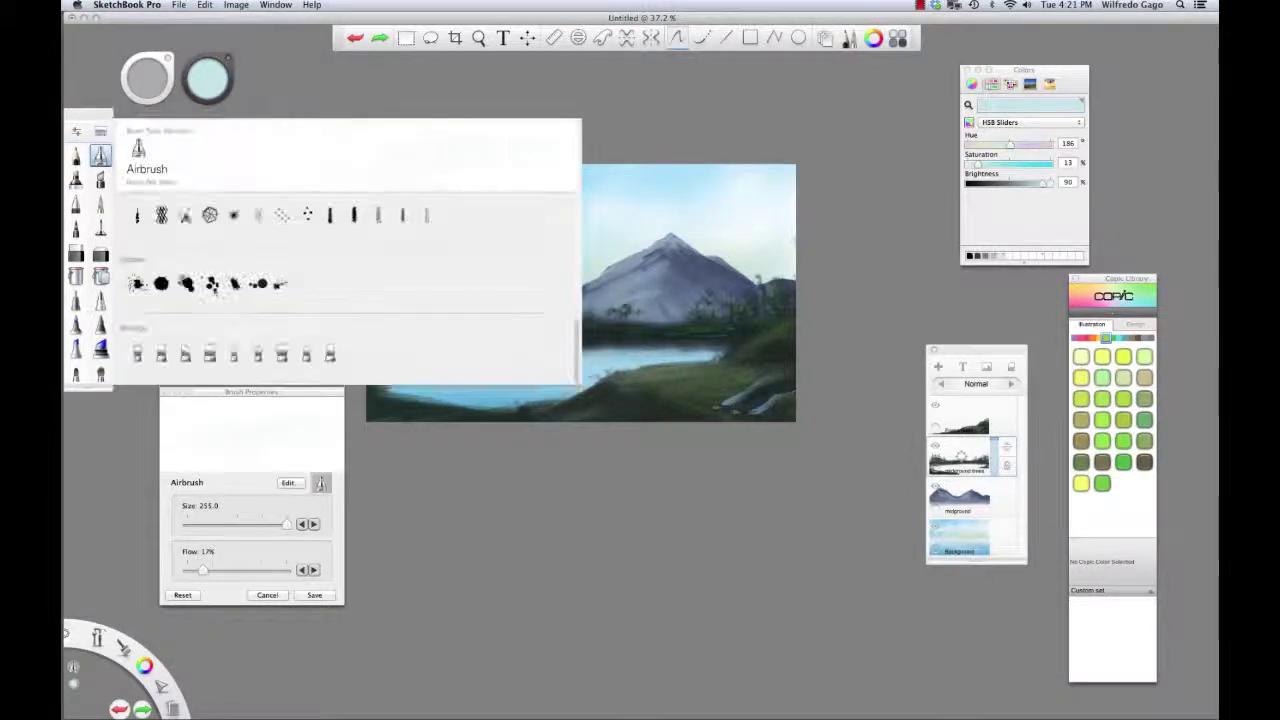
{"action": "scroll", "coordinate": [575, 323], "scroll_direction": "up", "scroll_amount": 1}
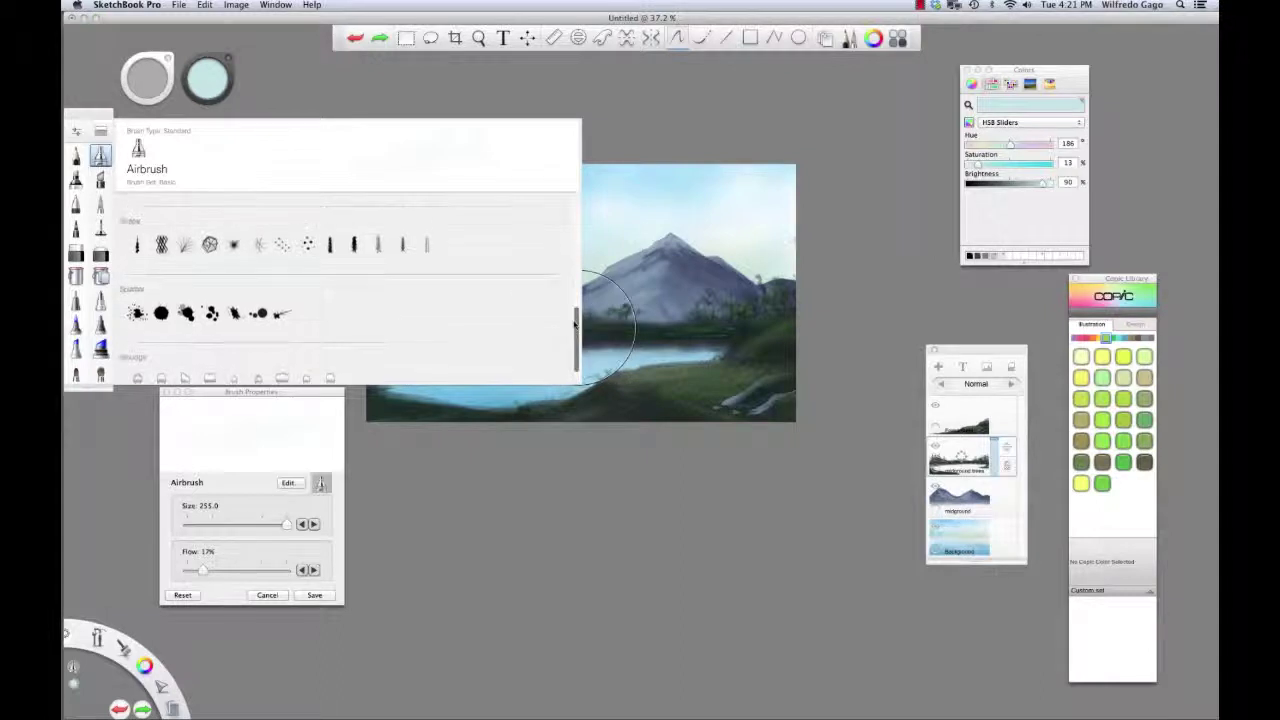
{"action": "scroll", "coordinate": [575, 323], "scroll_direction": "up", "scroll_amount": 3}
{"action": "left_click", "coordinate": [330, 270]}
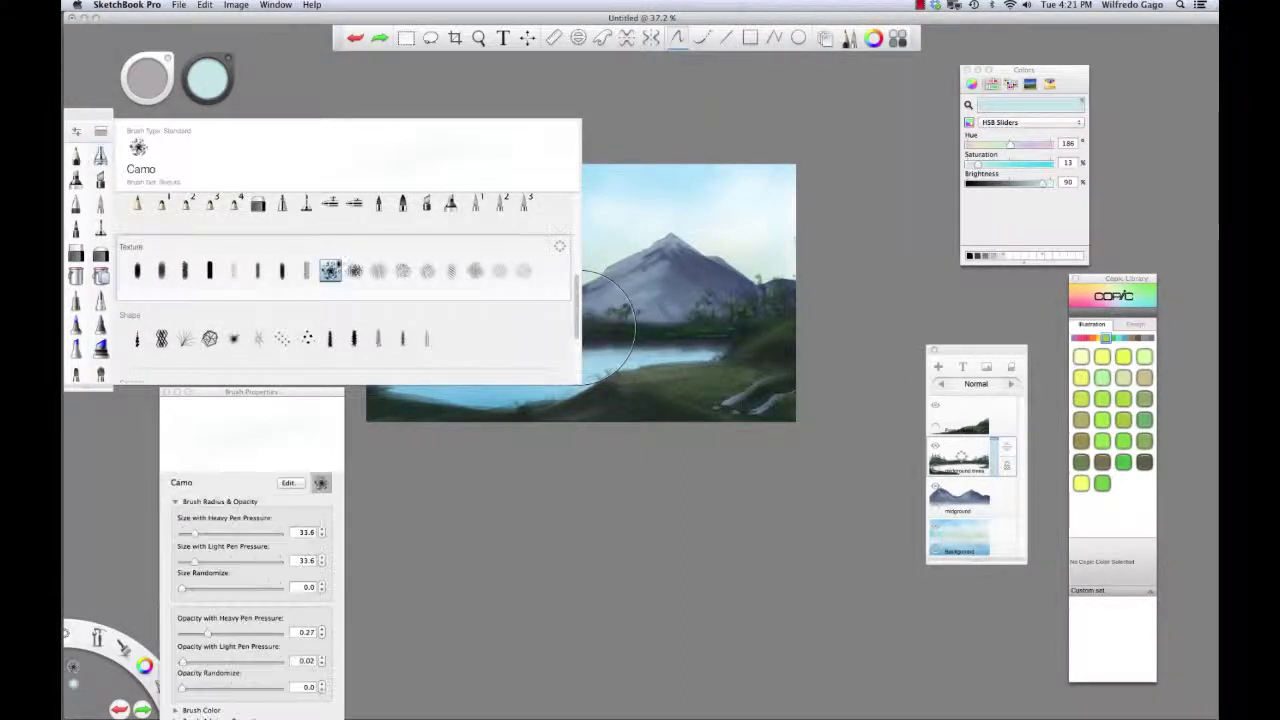
{"action": "left_click", "coordinate": [673, 132]}
Sample dark teal from the far bank and dab foliage texture around the base of the trees beneath the left mountain
{"action": "left_click", "coordinate": [488, 318], "text": "alt"}
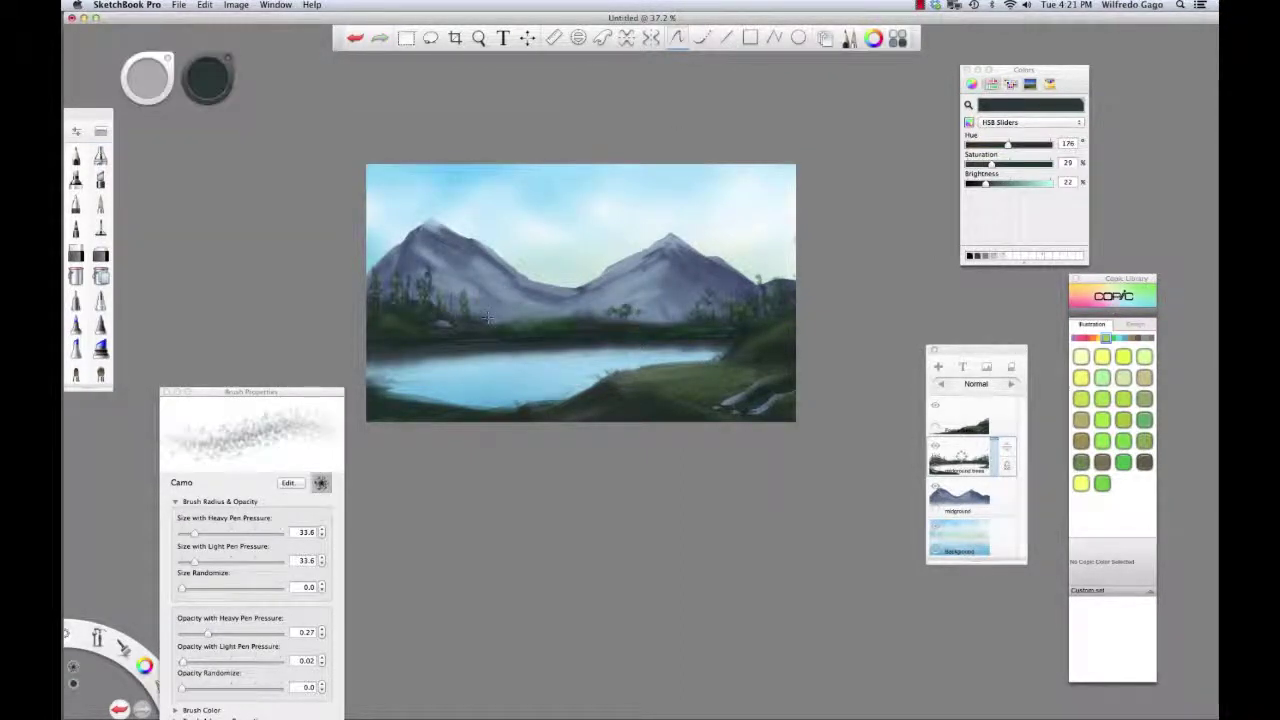
{"action": "left_click", "coordinate": [489, 320]}
{"action": "left_click", "coordinate": [496, 320]}
{"action": "left_click", "coordinate": [479, 317]}
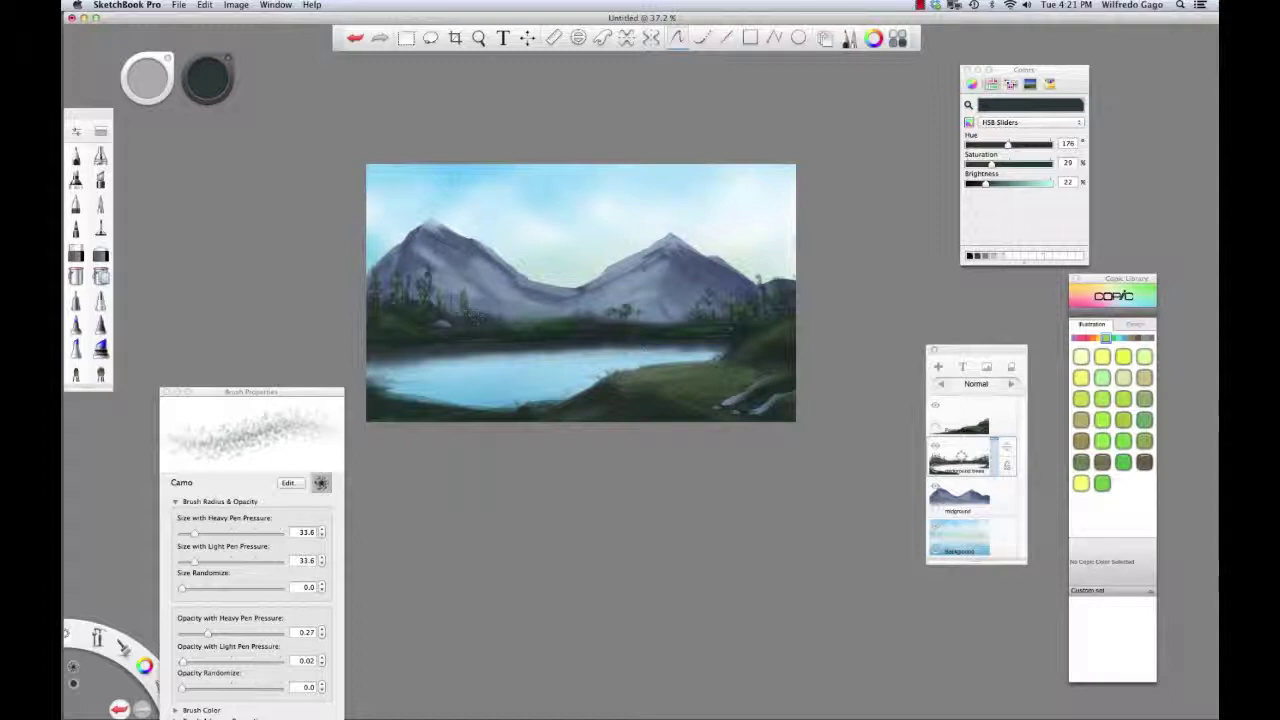
{"action": "left_click", "coordinate": [455, 312]}
{"action": "left_click", "coordinate": [459, 312]}
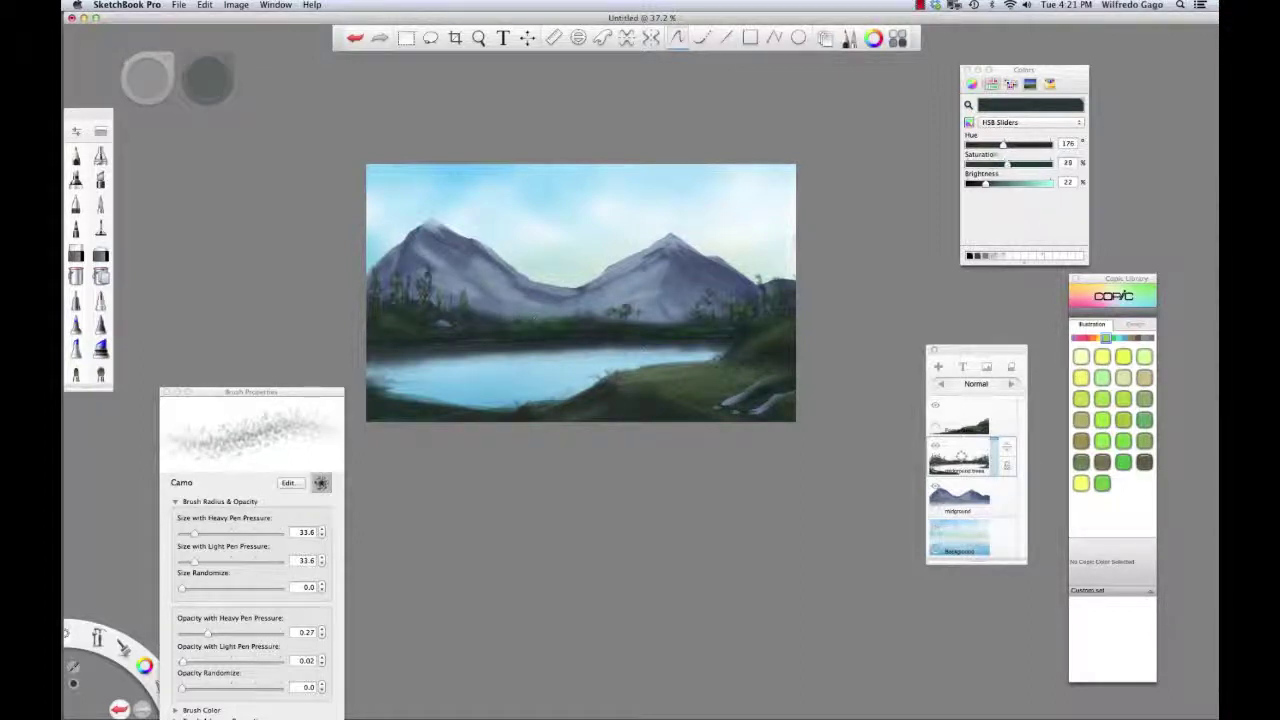
Sample dark green from the treeline and dab foliage texture around the small trees below the right mountain
{"action": "left_click", "coordinate": [469, 317], "text": "alt"}
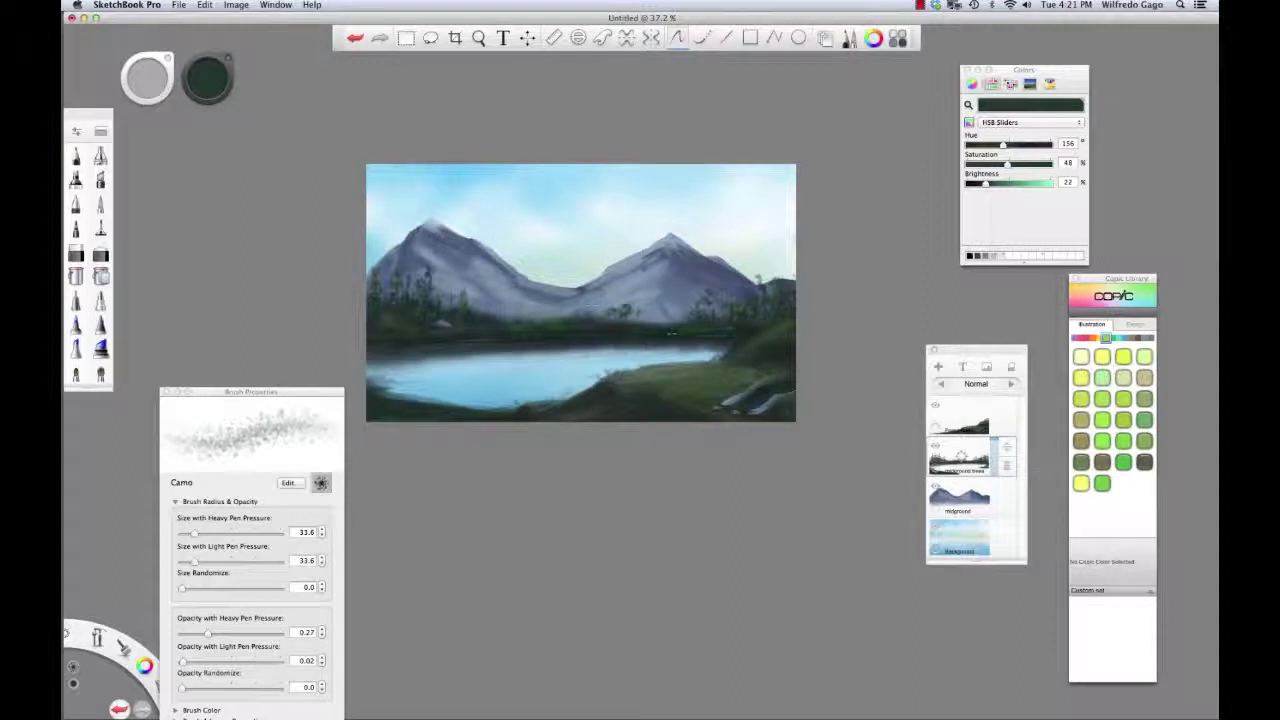
{"action": "left_click", "coordinate": [636, 316]}
{"action": "left_click", "coordinate": [629, 319]}
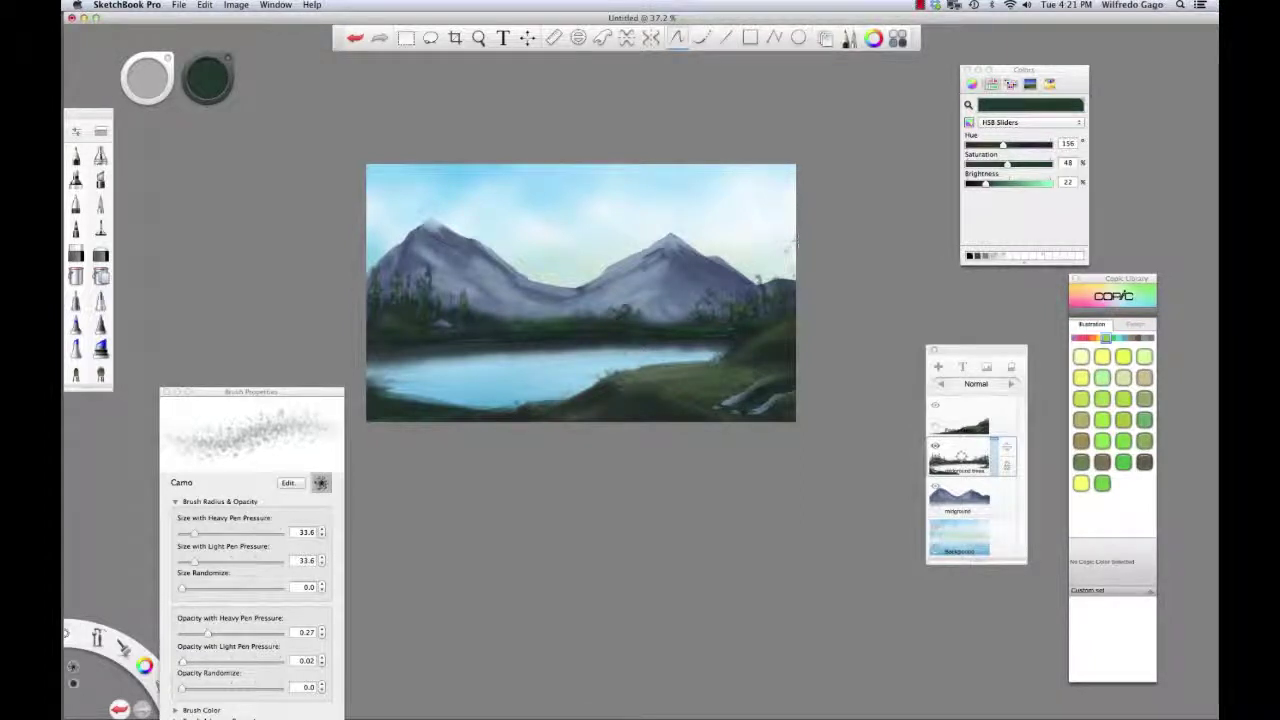
Switch to the Hard Eraser for cleaning up the background trees layer
{"action": "left_click", "coordinate": [578, 38]}
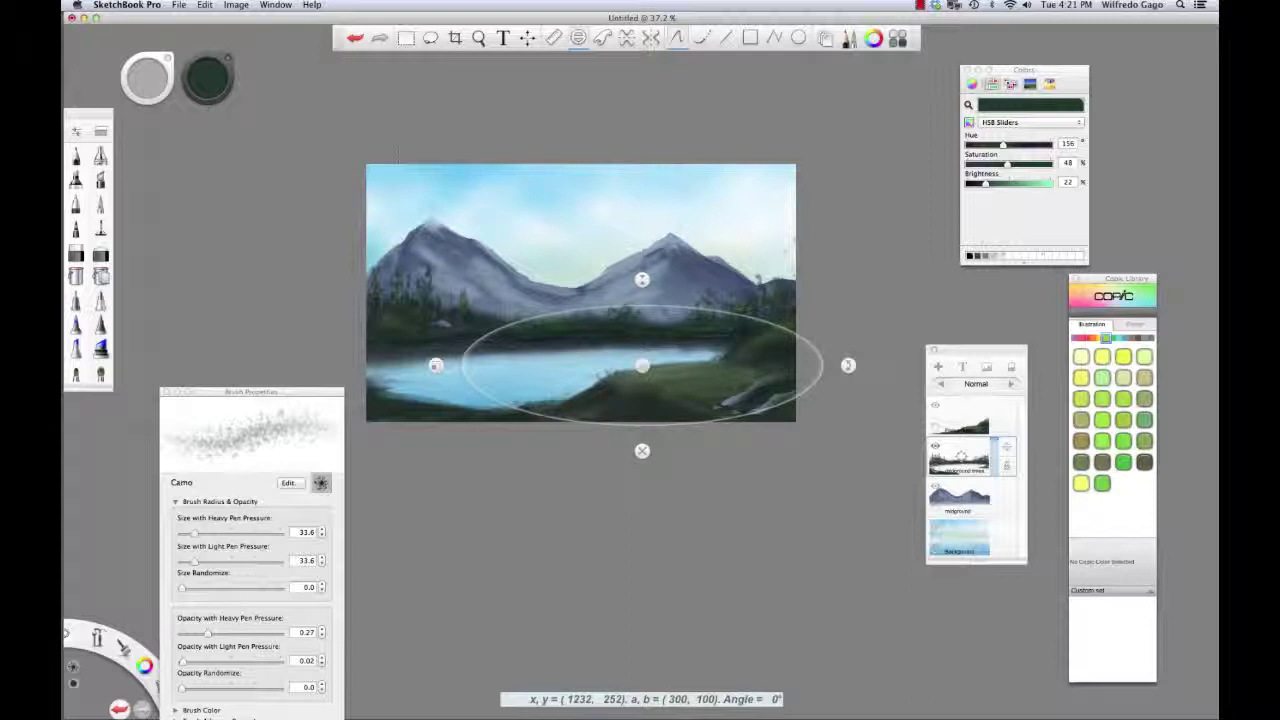
{"action": "left_click", "coordinate": [578, 38]}
{"action": "left_click", "coordinate": [76, 253]}
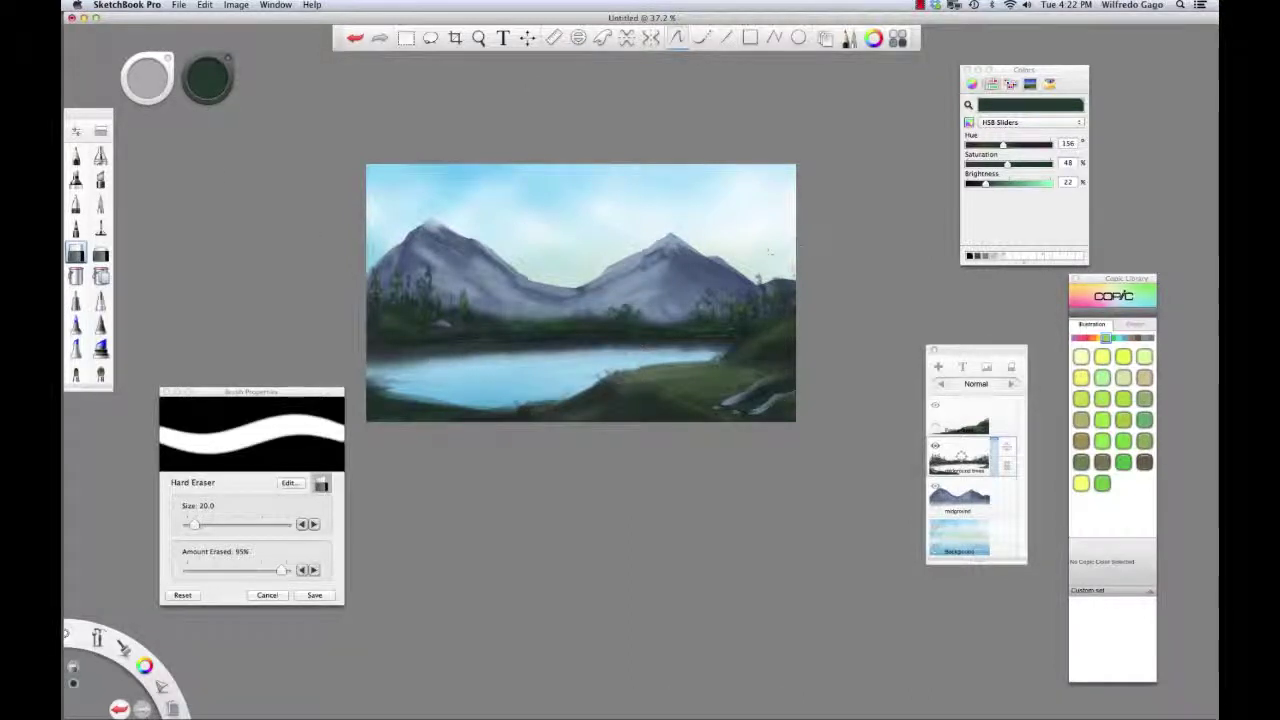